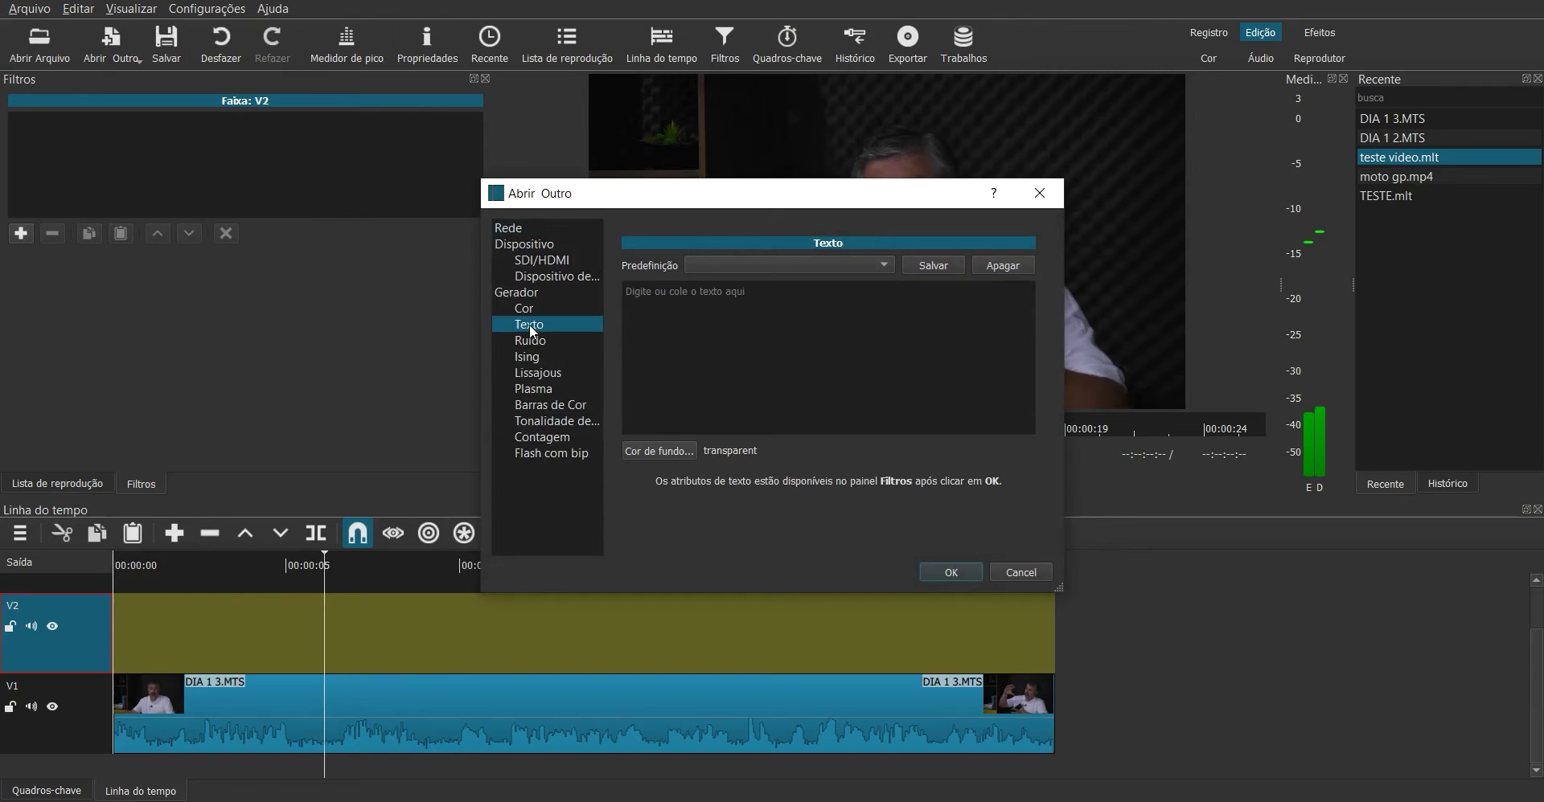
Create a transparent text clip reading "Abrir outro" and append it to track V2.
{"action": "left_click", "coordinate": [684, 311]}
{"action": "type", "text": "Abrir outro"}
{"action": "left_click", "coordinate": [964, 576]}
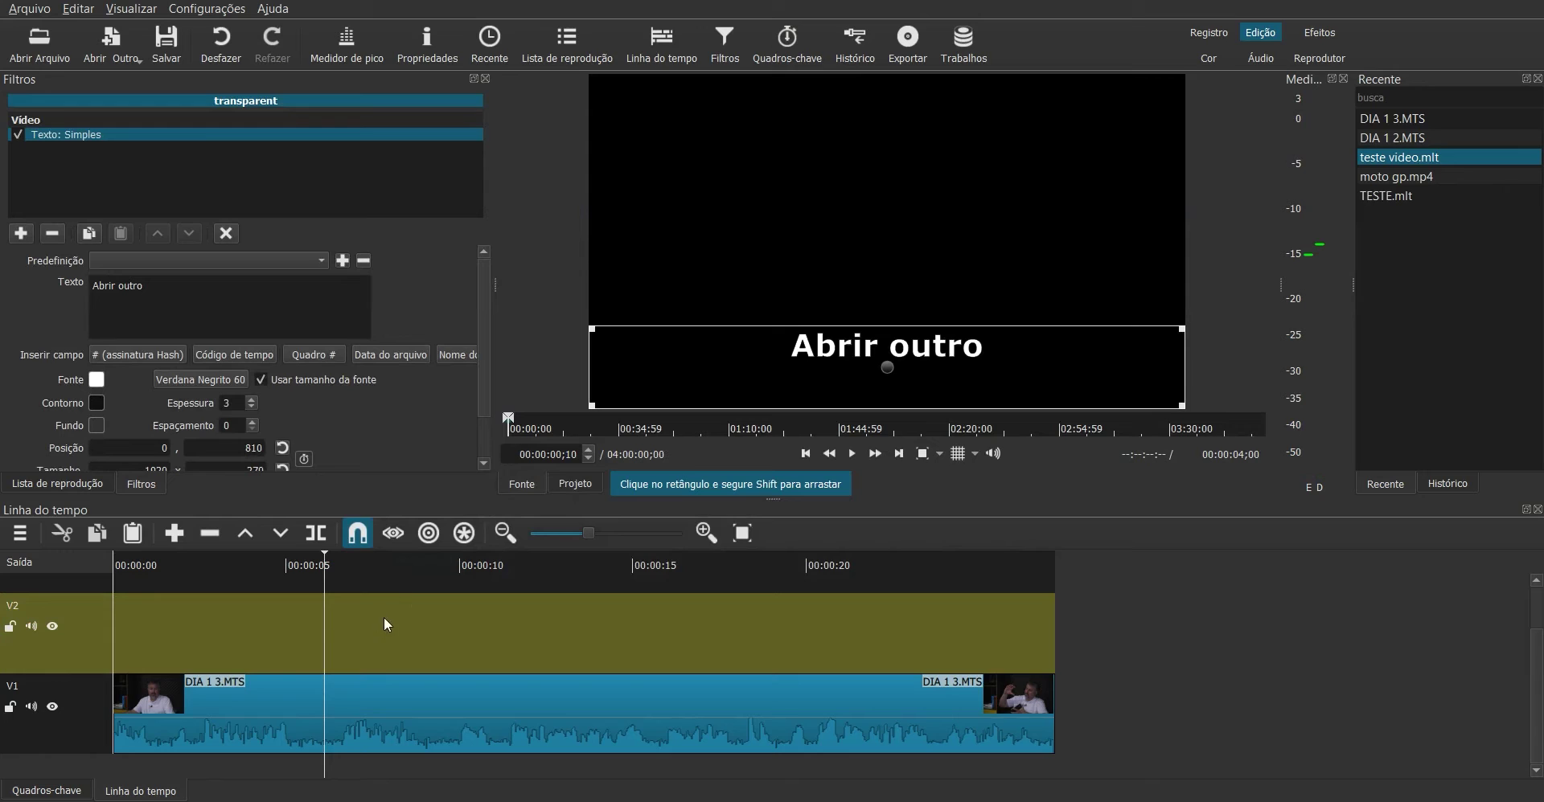
{"action": "left_click", "coordinate": [174, 533]}
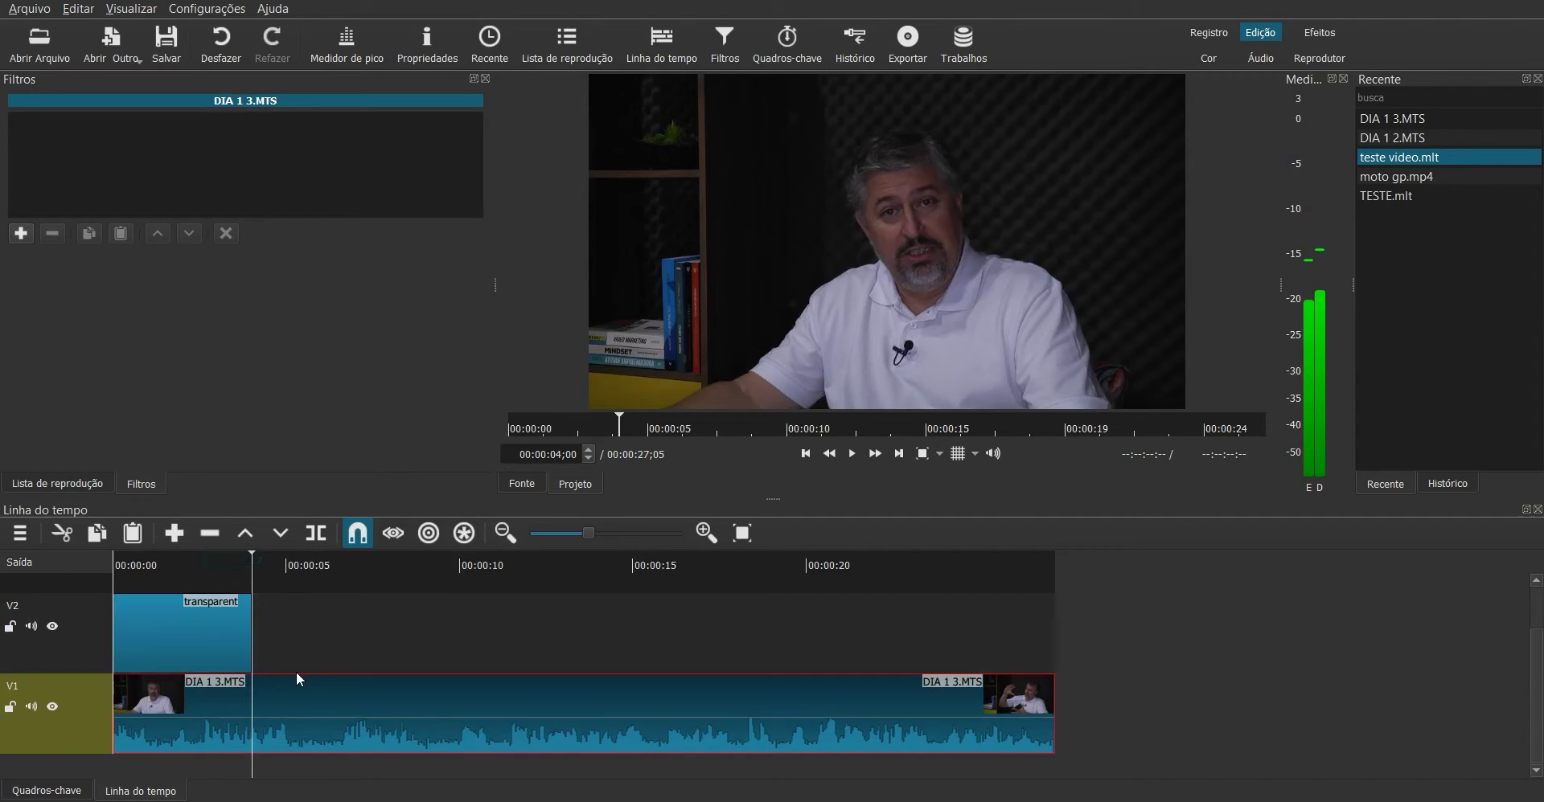
{"action": "left_click", "coordinate": [191, 574]}
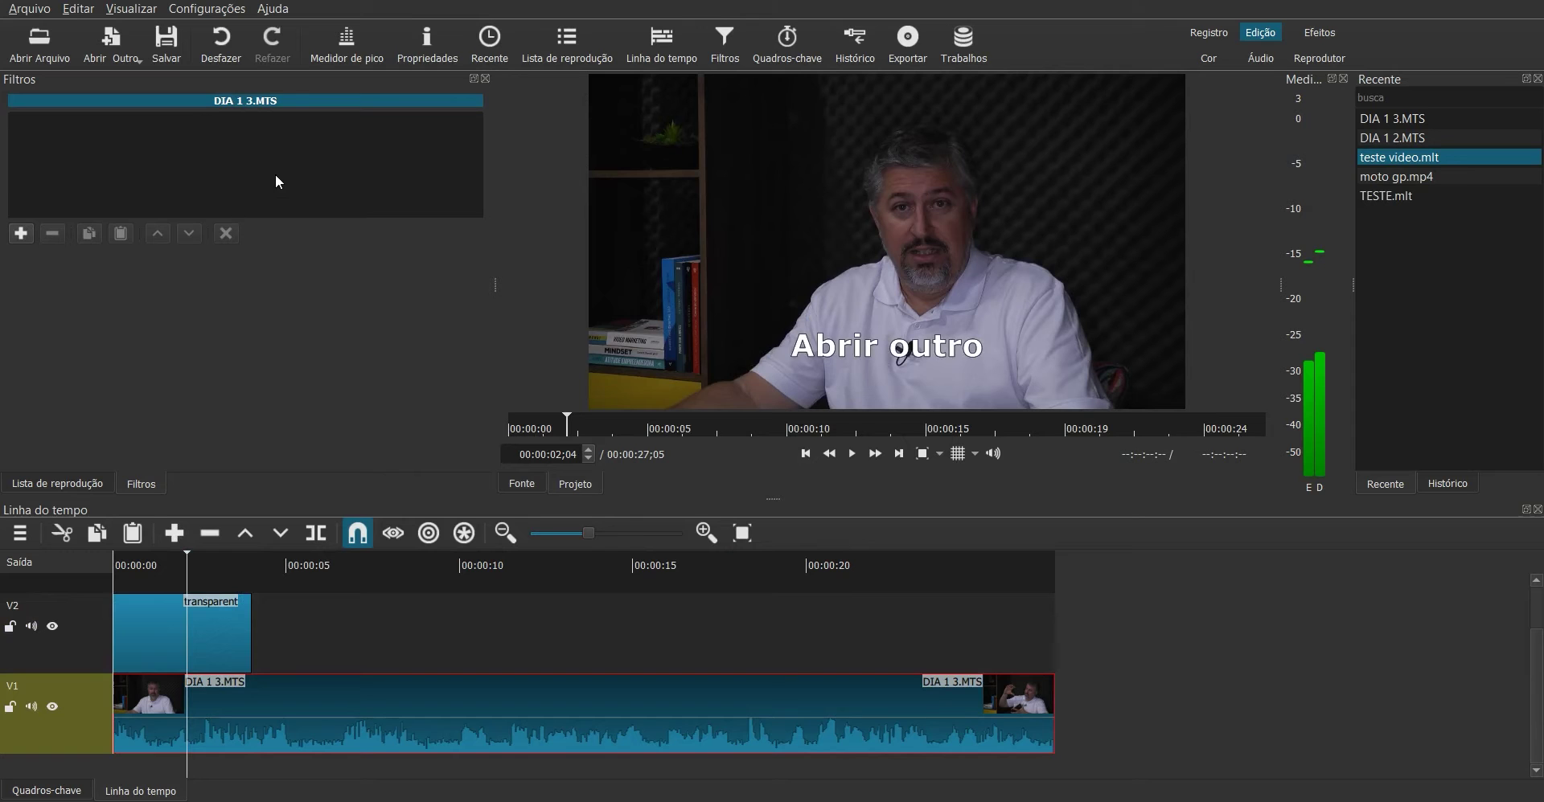
Extend the text of the title clip on V2 to "Abrir outro arquivo".
{"action": "left_click", "coordinate": [219, 639]}
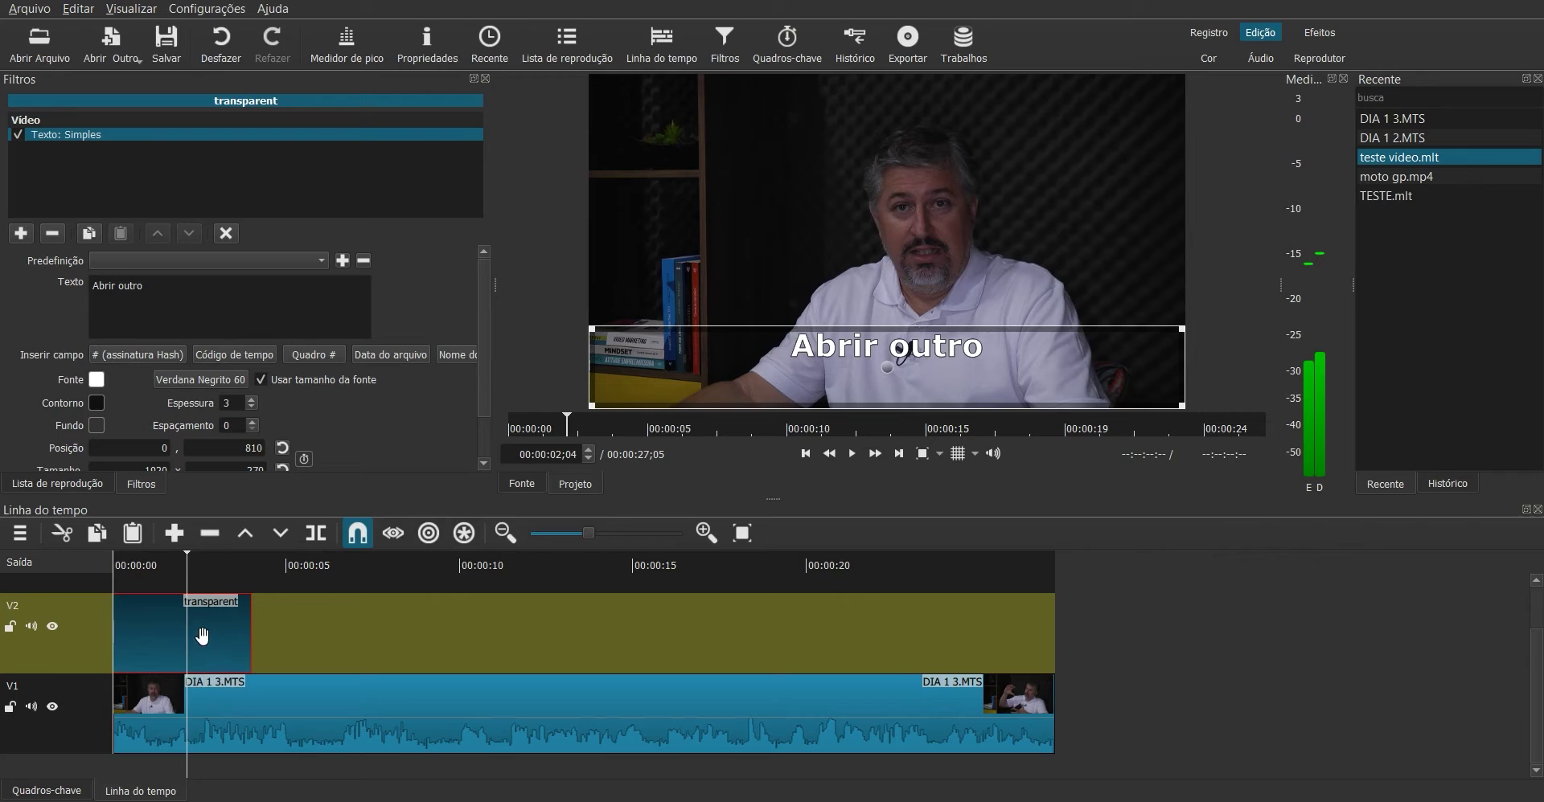
{"action": "left_click", "coordinate": [163, 288]}
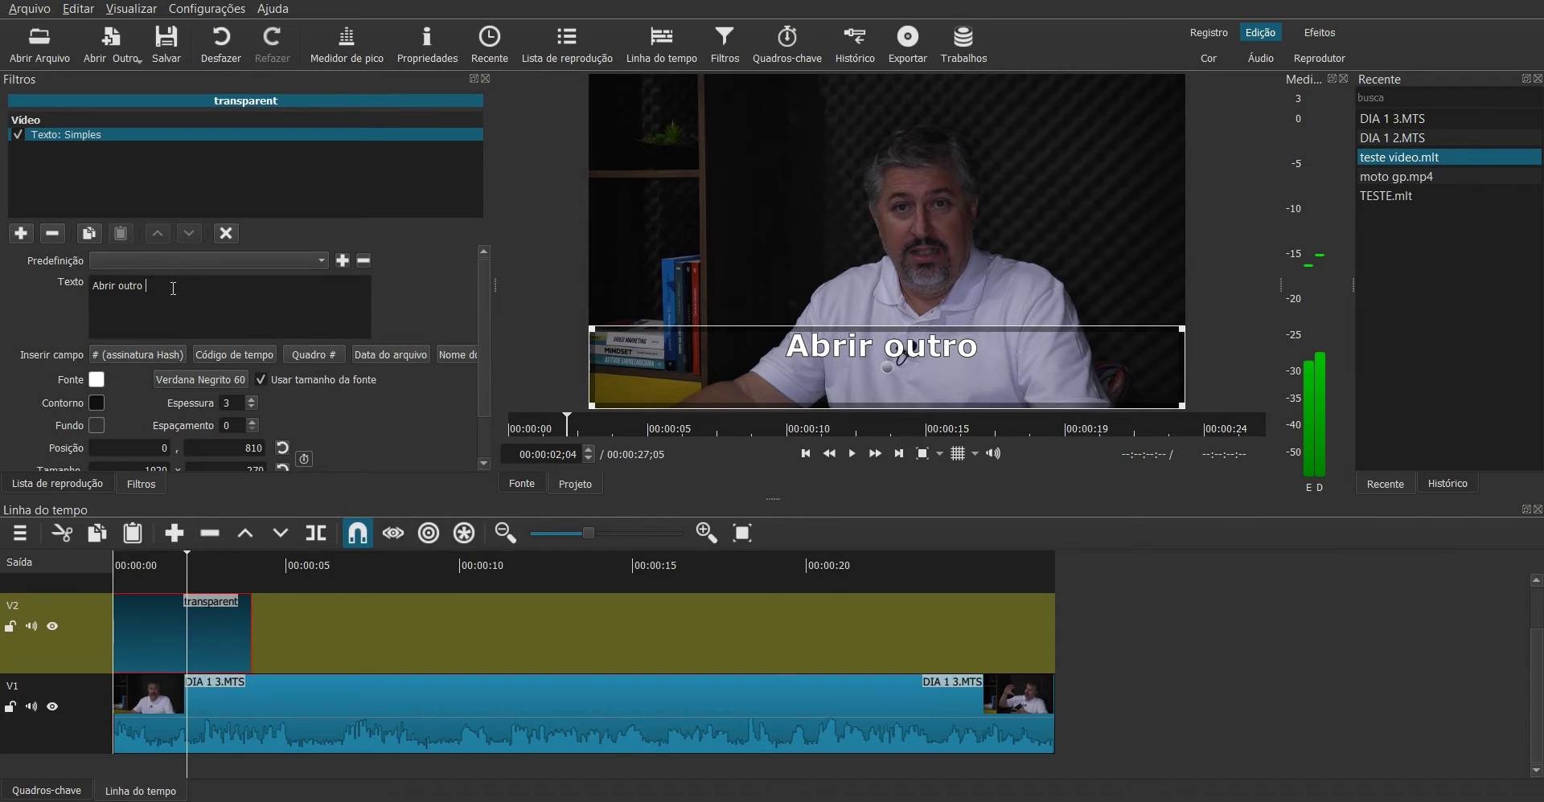
{"action": "type", "text": "arrquivo"}
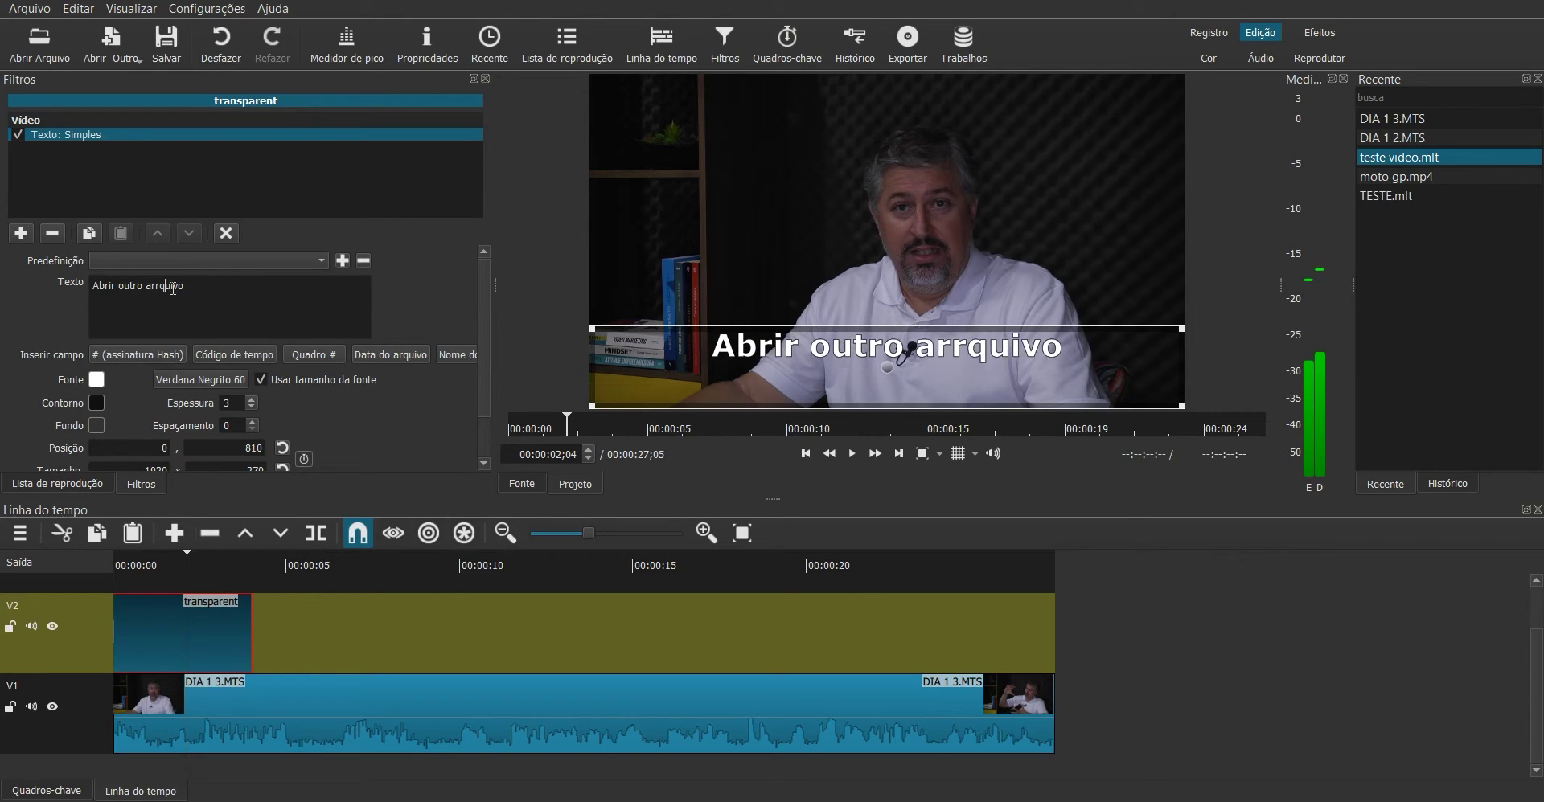
{"action": "left_click", "coordinate": [155, 288]}
{"action": "key", "text": "BackSpace"}
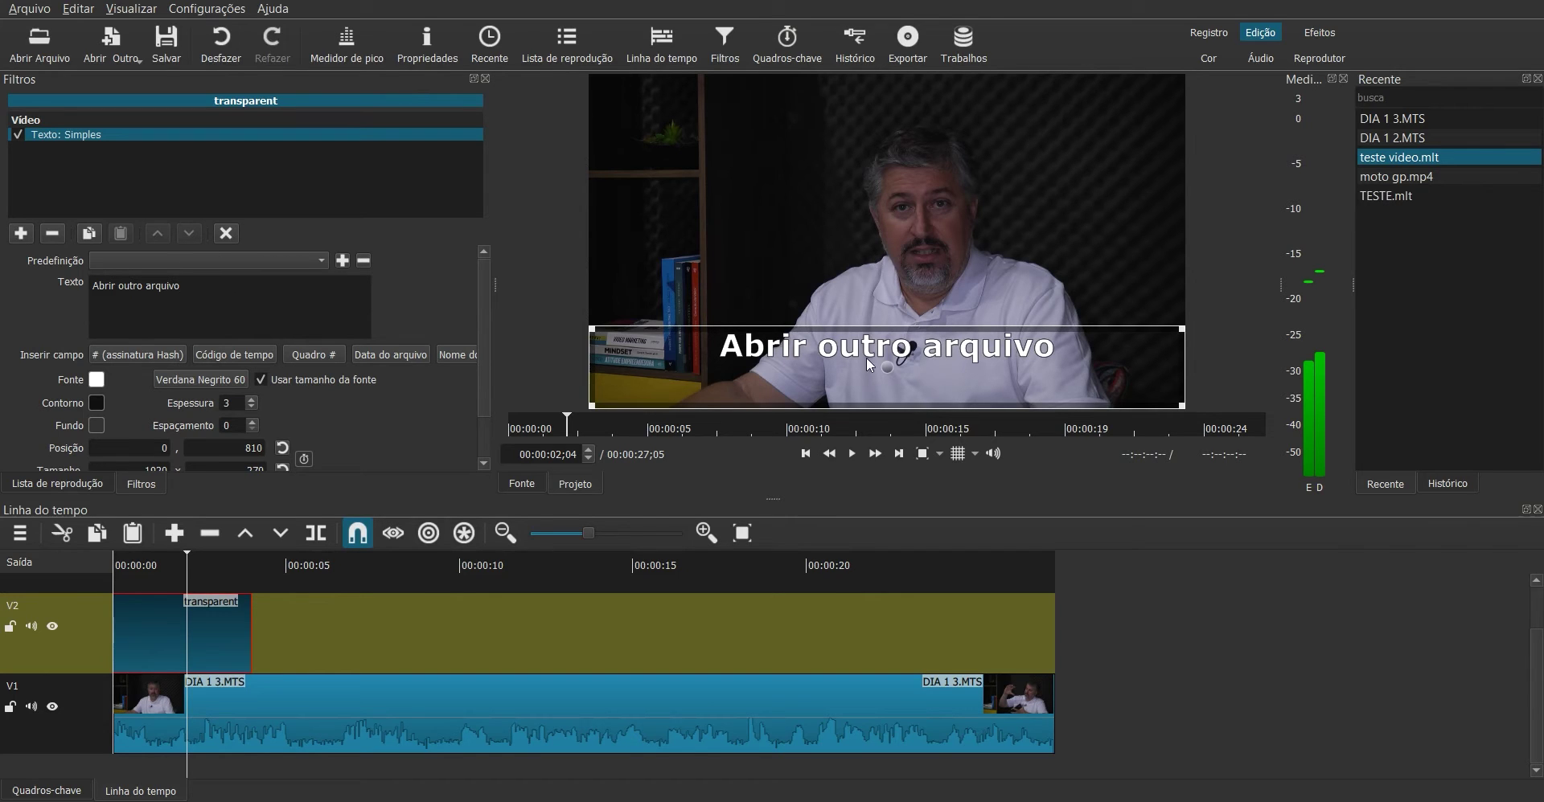
Add ", após a virada." to the end of the title clip's text.
{"action": "left_click", "coordinate": [226, 288]}
{"action": "type", "text": ", apó"}
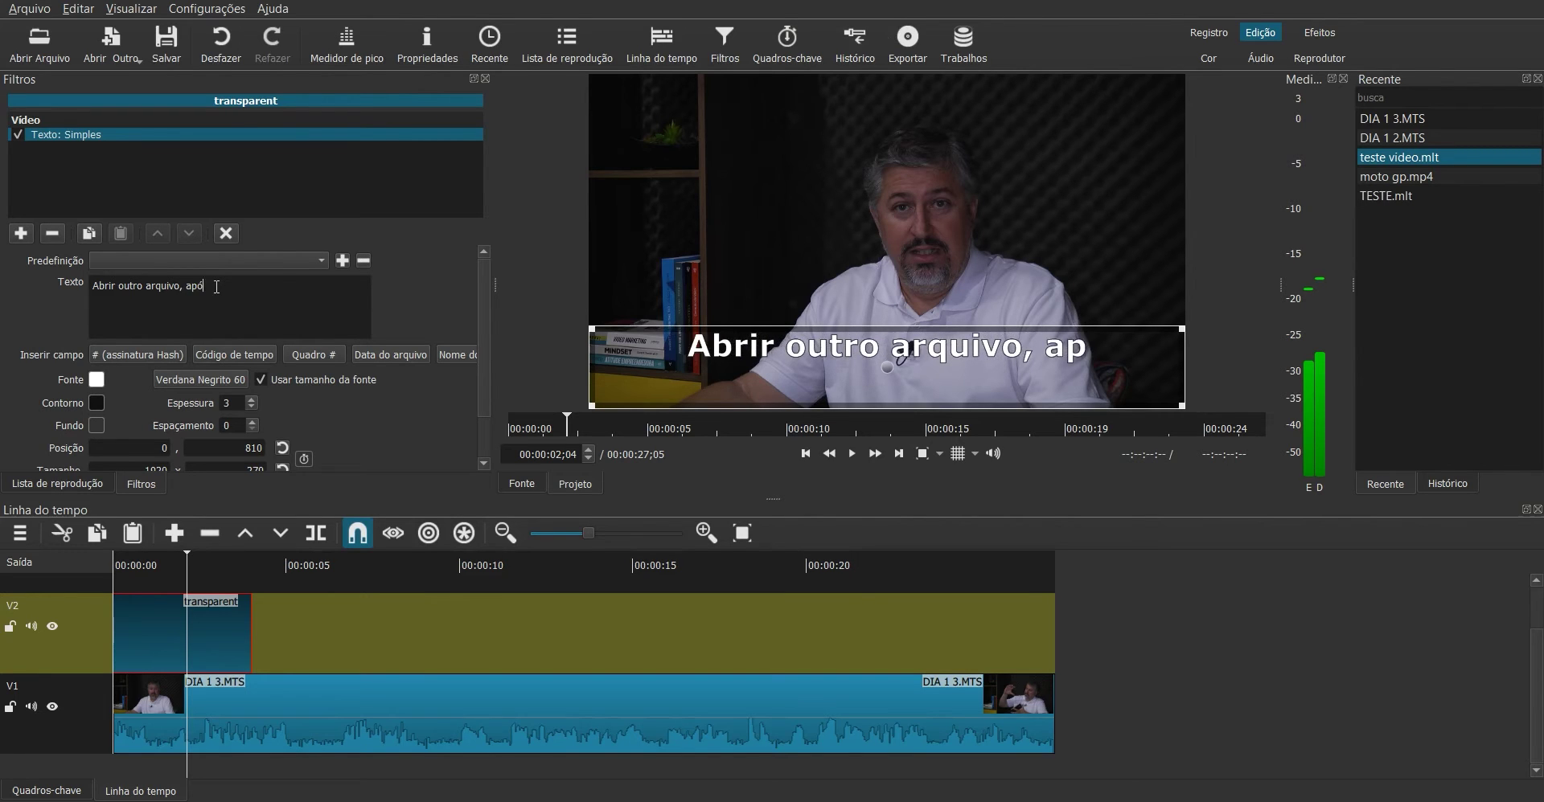
{"action": "type", "text": "s a virada"}
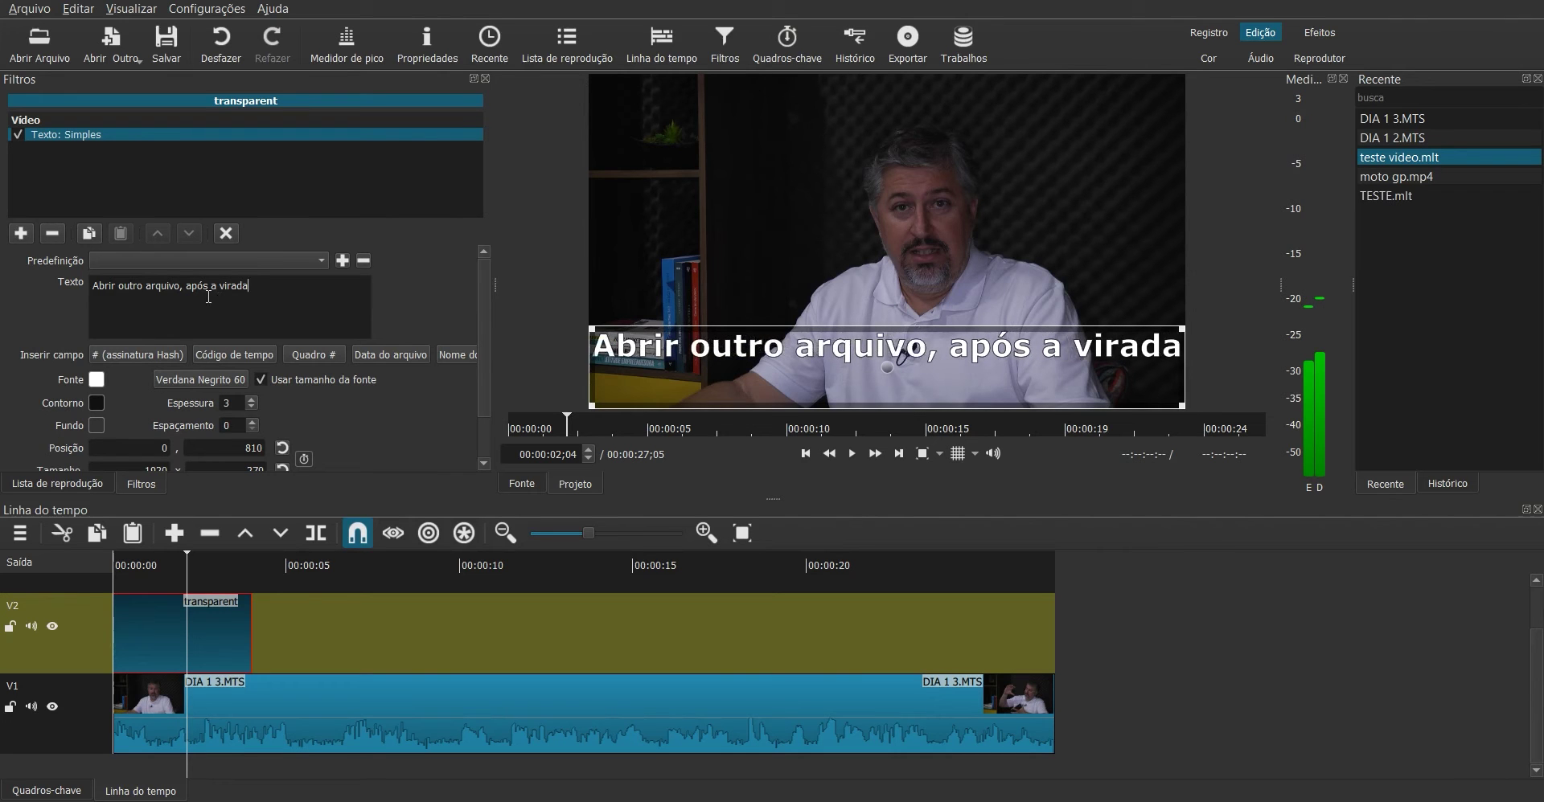
{"action": "type", "text": "."}
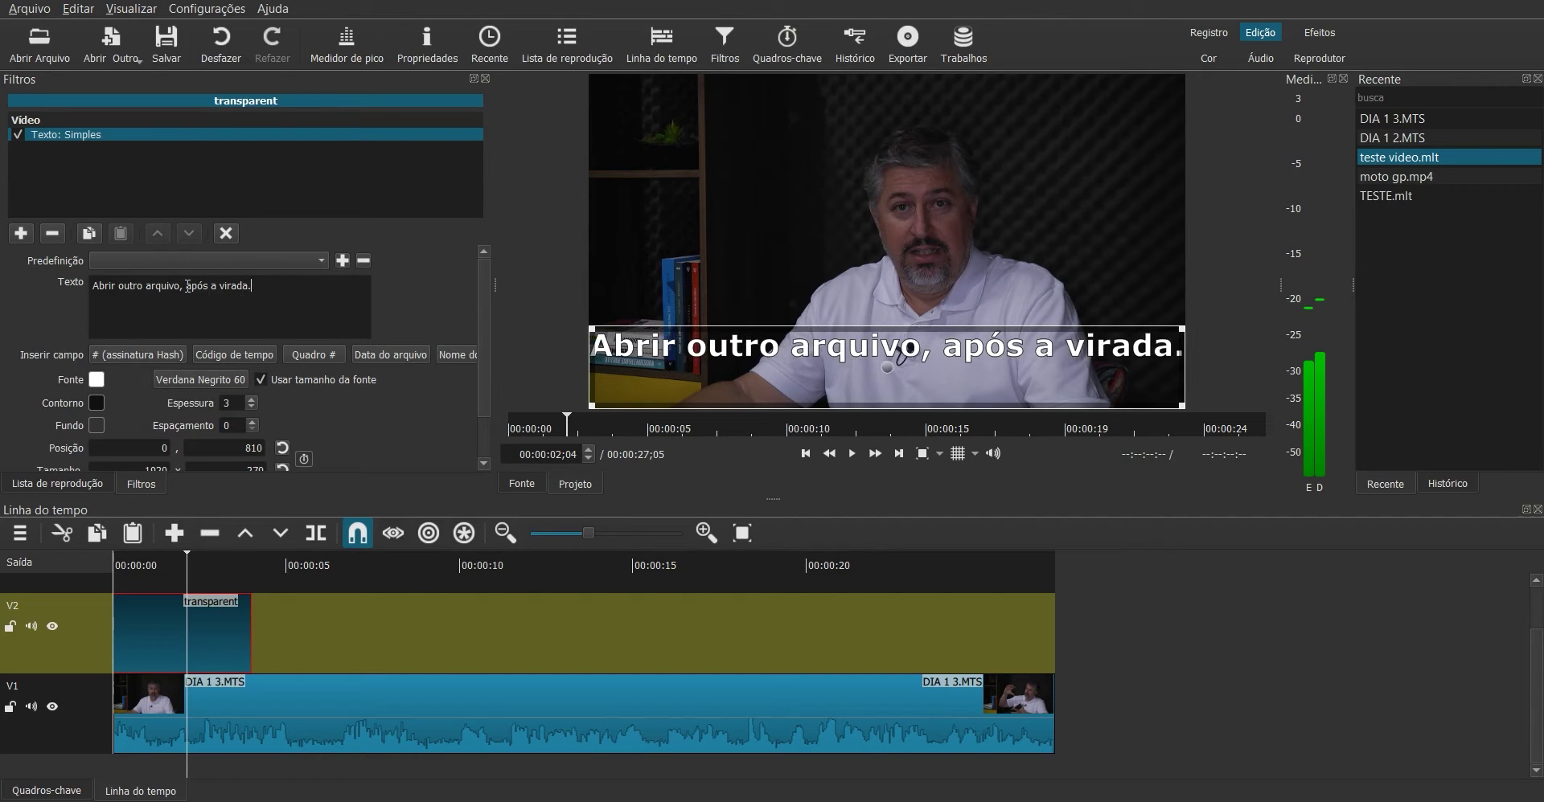
Move the title clip on V2 to start at about 4 seconds and play that section.
{"action": "left_click_drag", "start_coordinate": [206, 643], "coordinate": [360, 642]}
{"action": "left_click", "coordinate": [224, 564]}
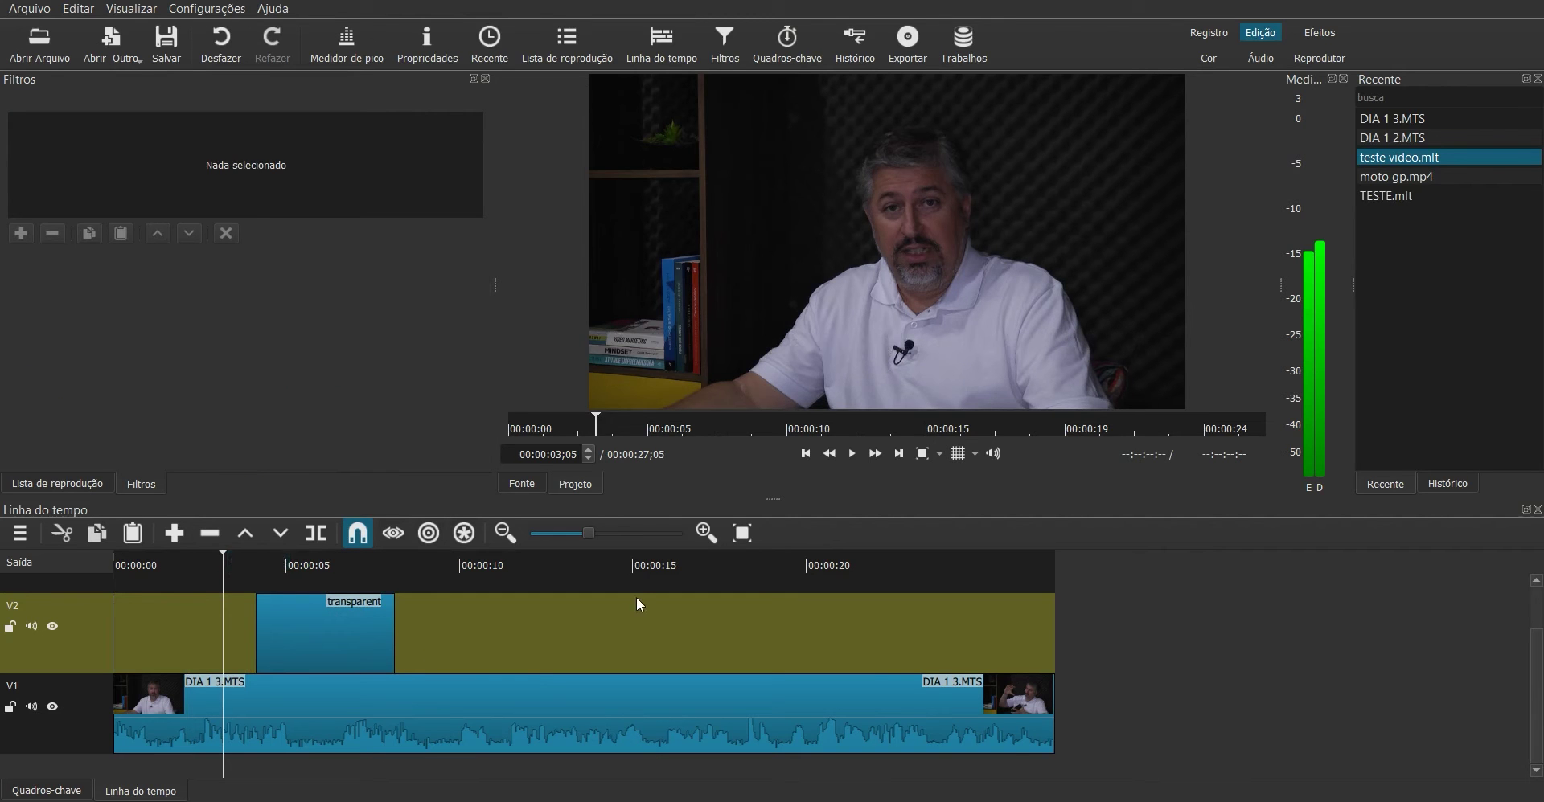
{"action": "key", "text": "space"}
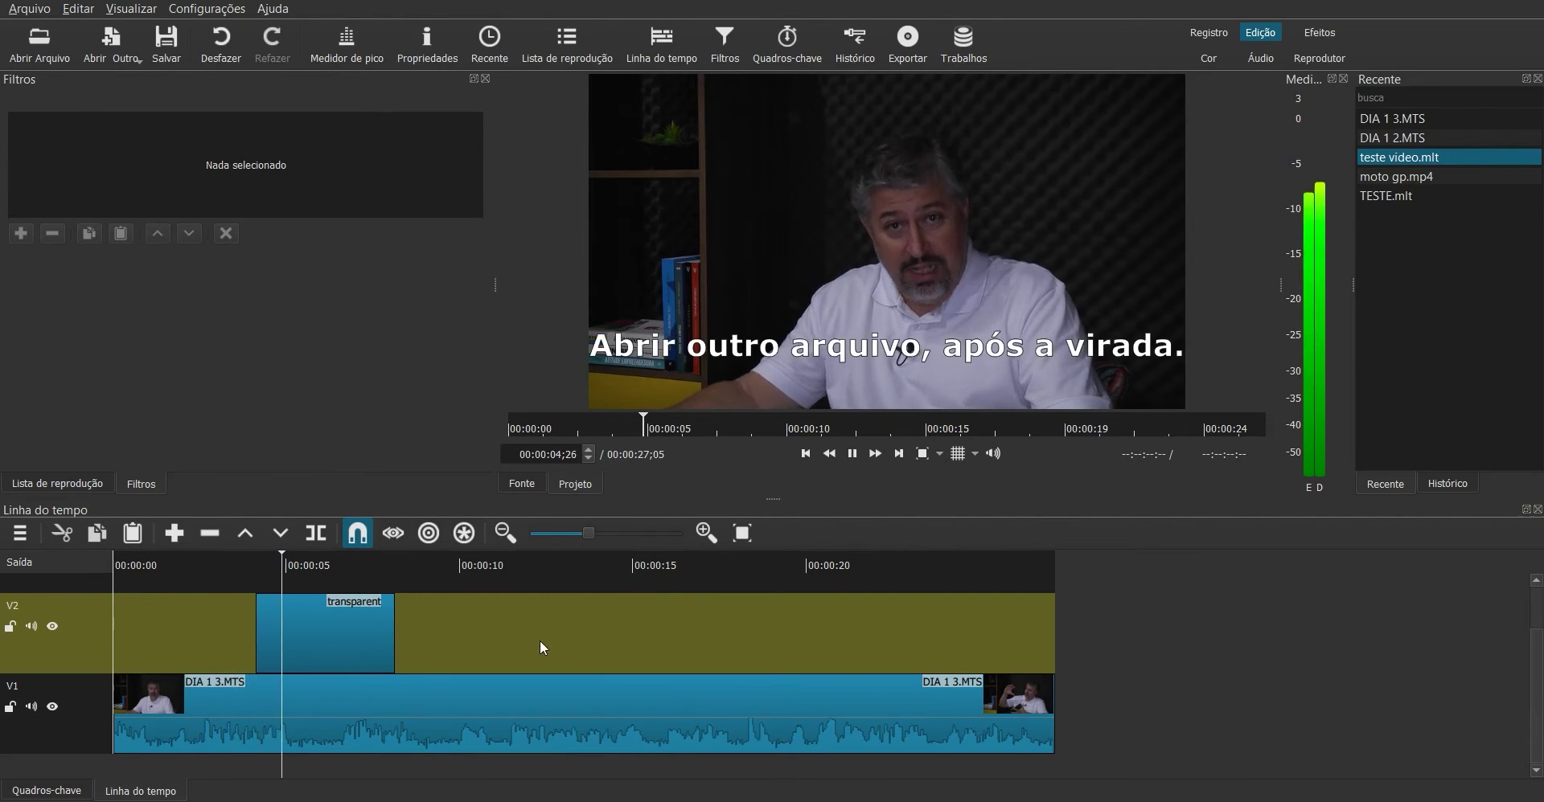
{"action": "left_click", "coordinate": [334, 639]}
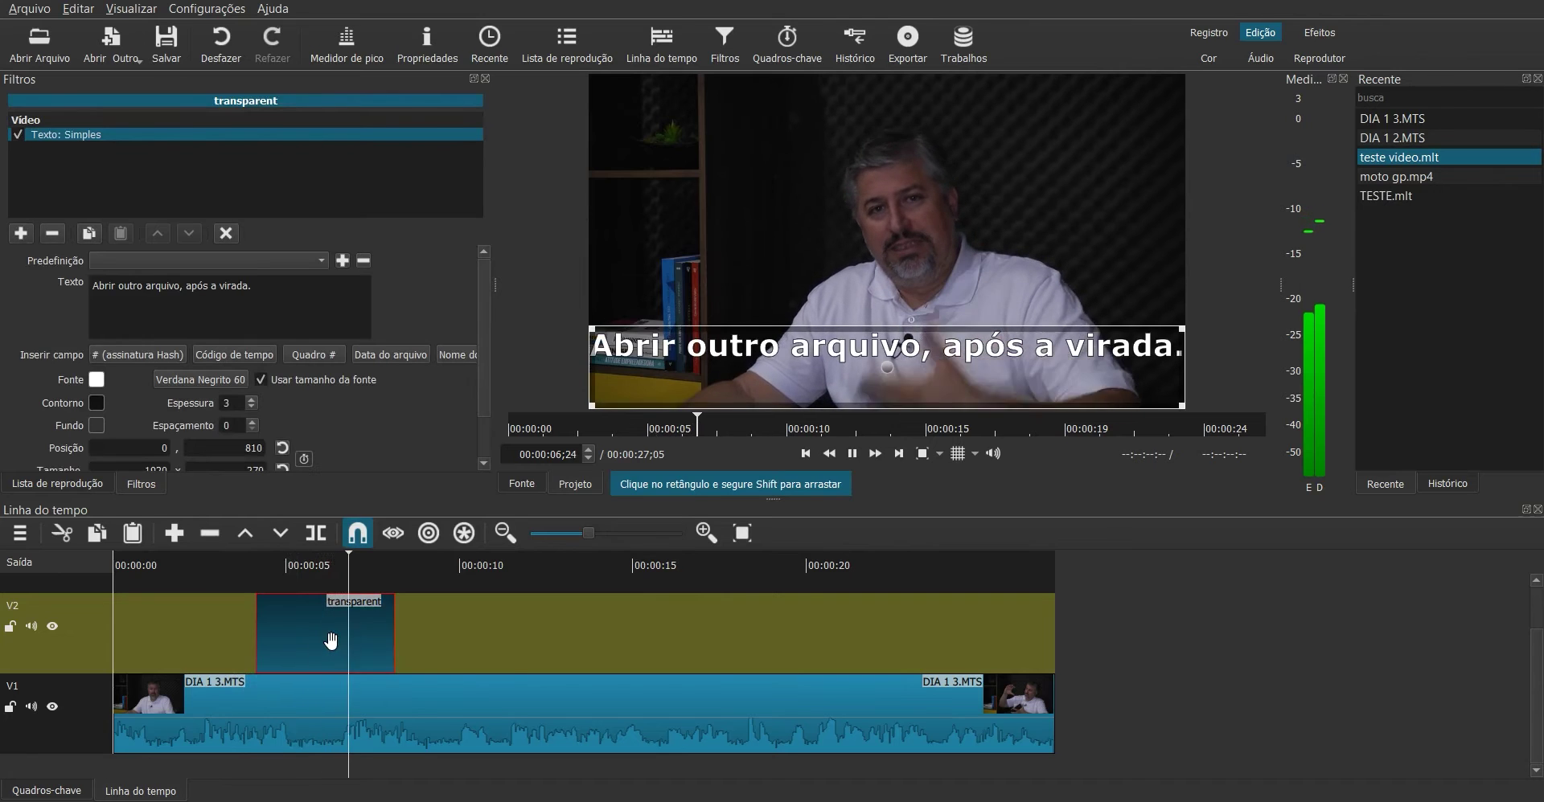
{"action": "key", "text": "space"}
Change the title's font to Futura Std Book, comparing it with other Futura variants over the video frame at 00:00:06;07.
{"action": "left_click", "coordinate": [330, 583]}
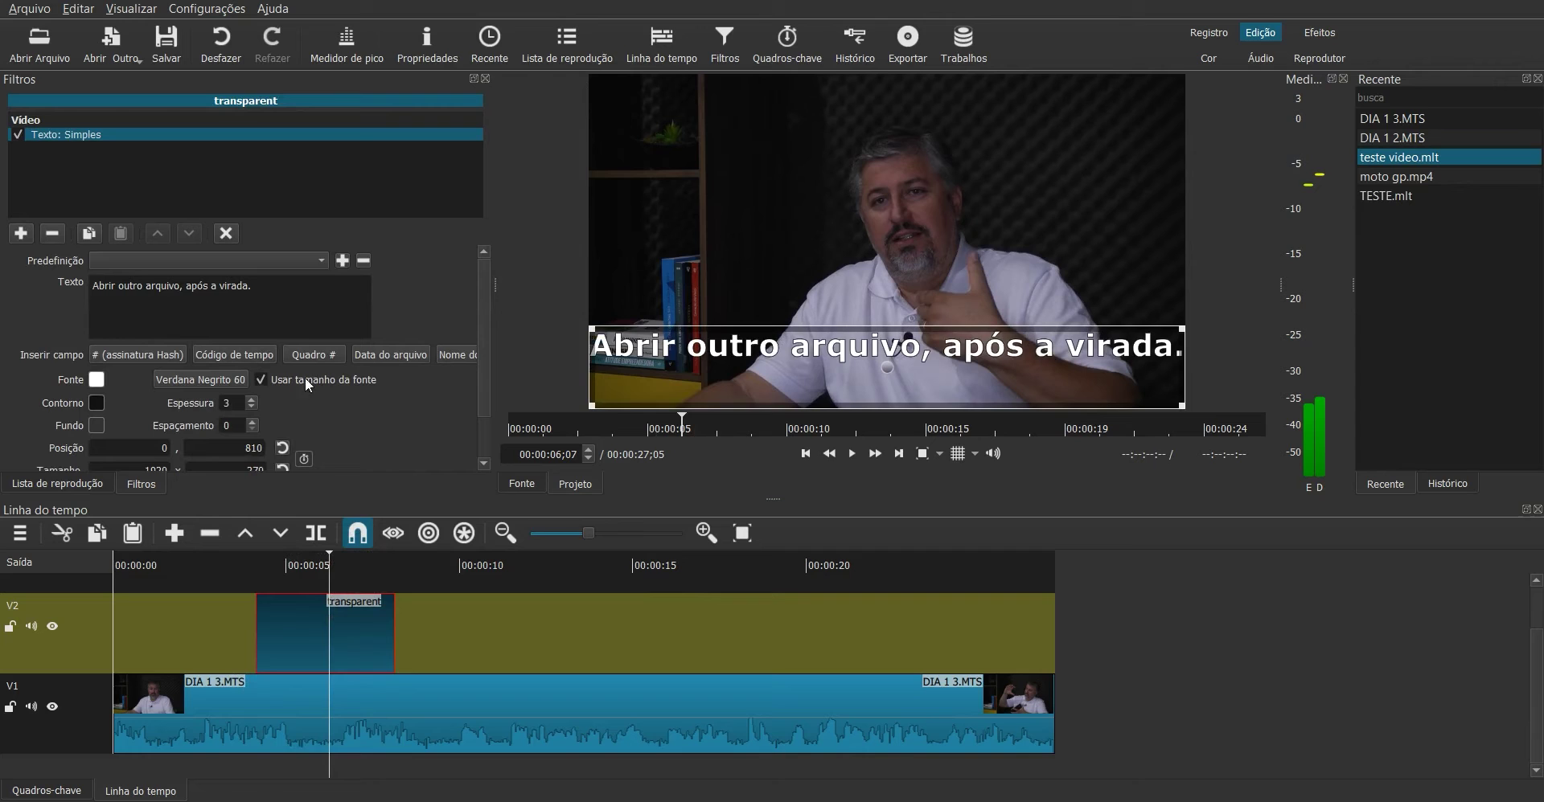
{"action": "left_click", "coordinate": [218, 375]}
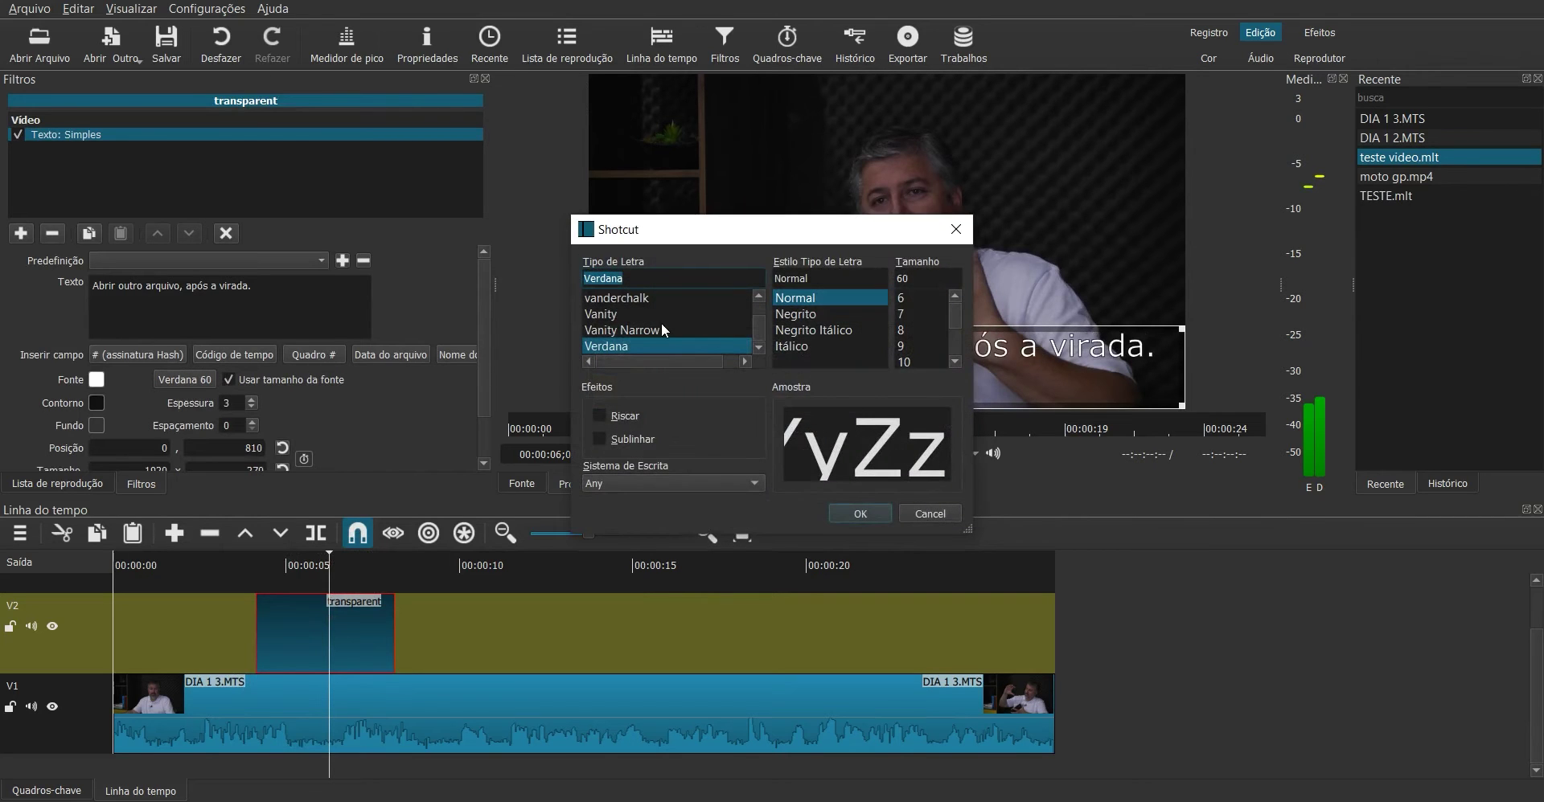
{"action": "scroll", "coordinate": [759, 326], "scroll_direction": "up", "scroll_amount": 20}
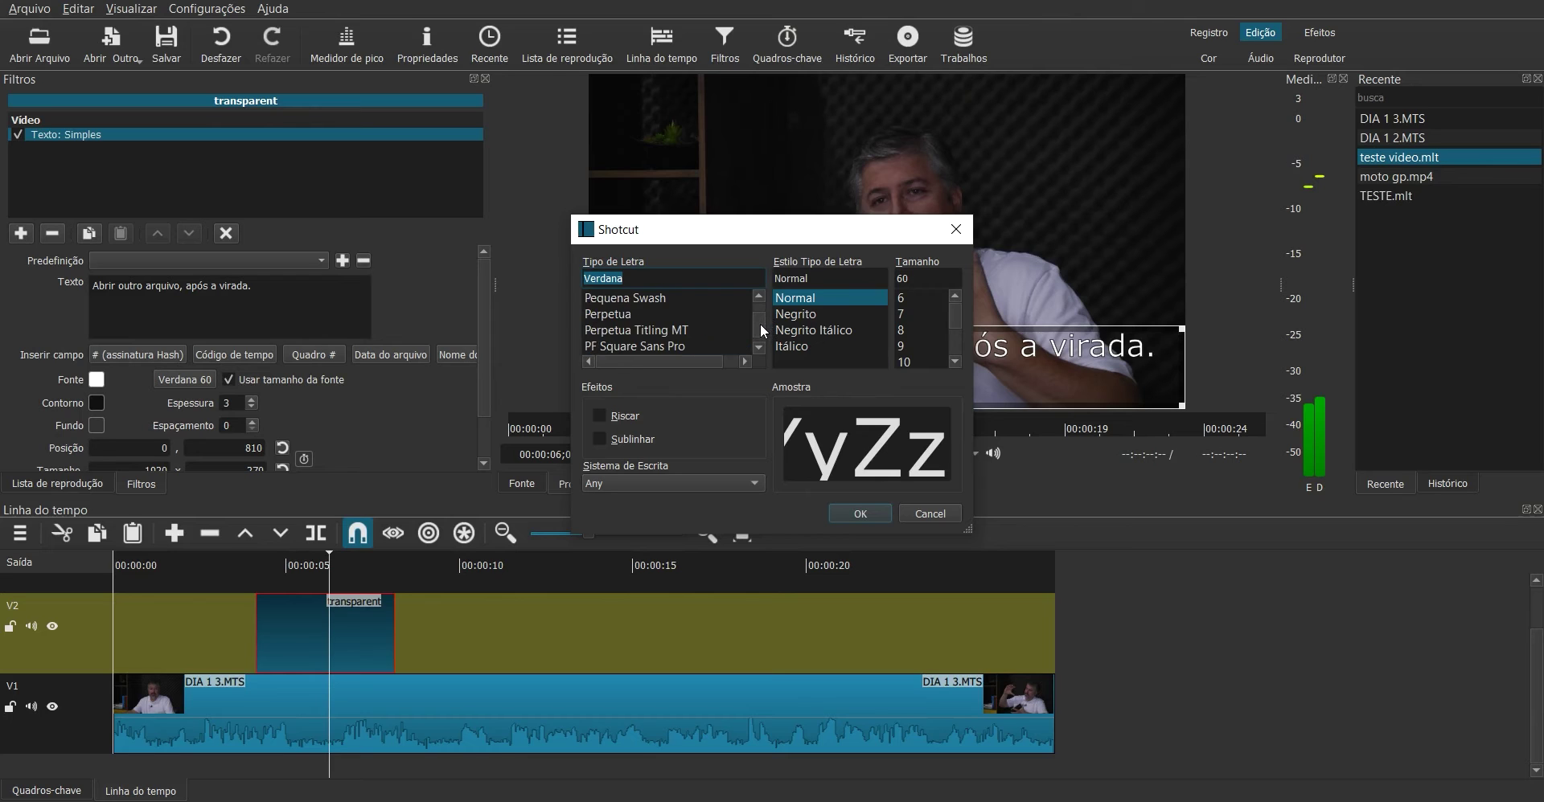
{"action": "scroll", "coordinate": [762, 320], "scroll_direction": "up", "scroll_amount": 5}
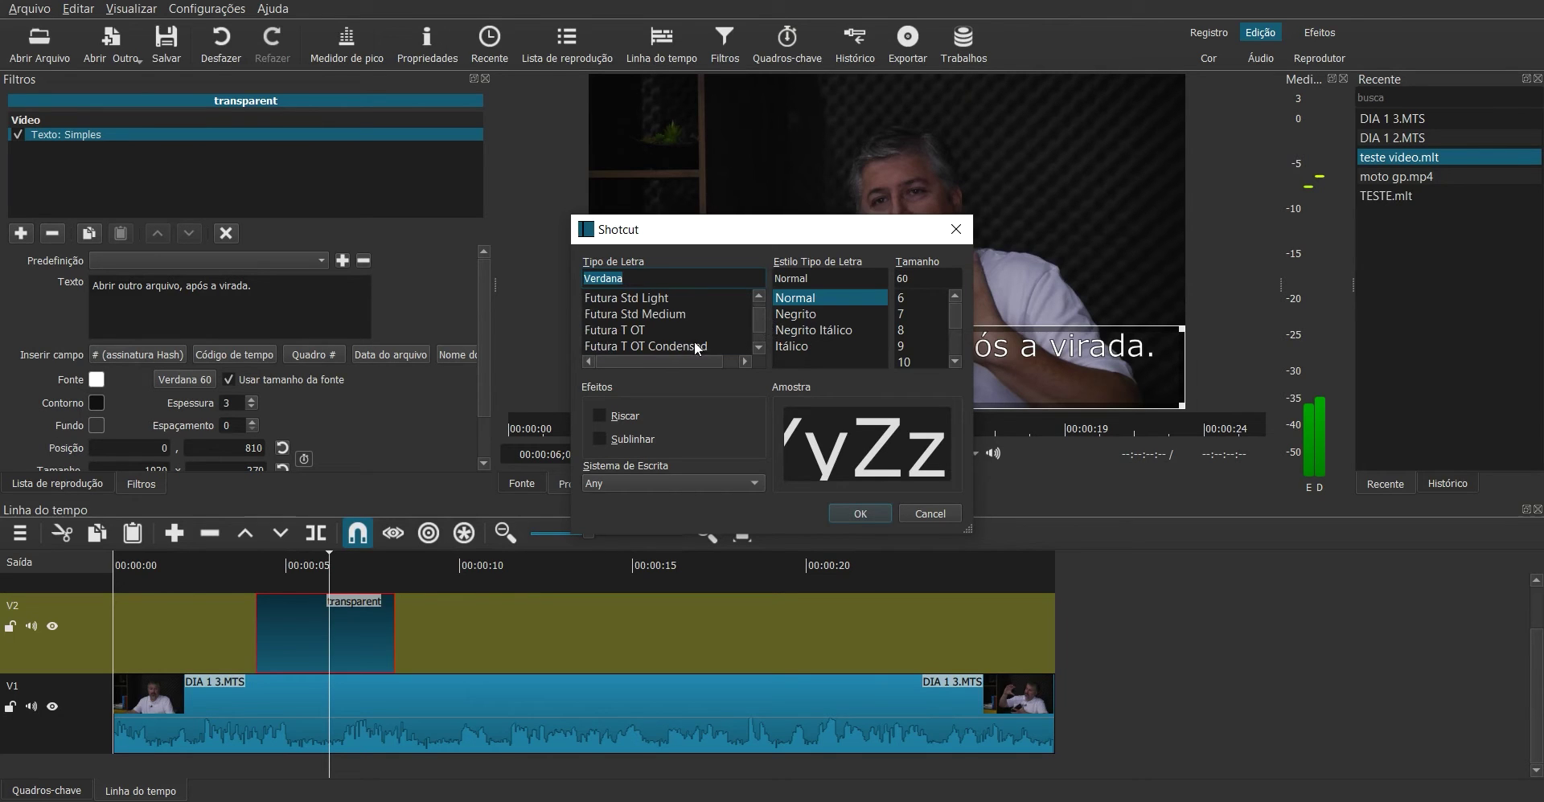
{"action": "left_click", "coordinate": [605, 331]}
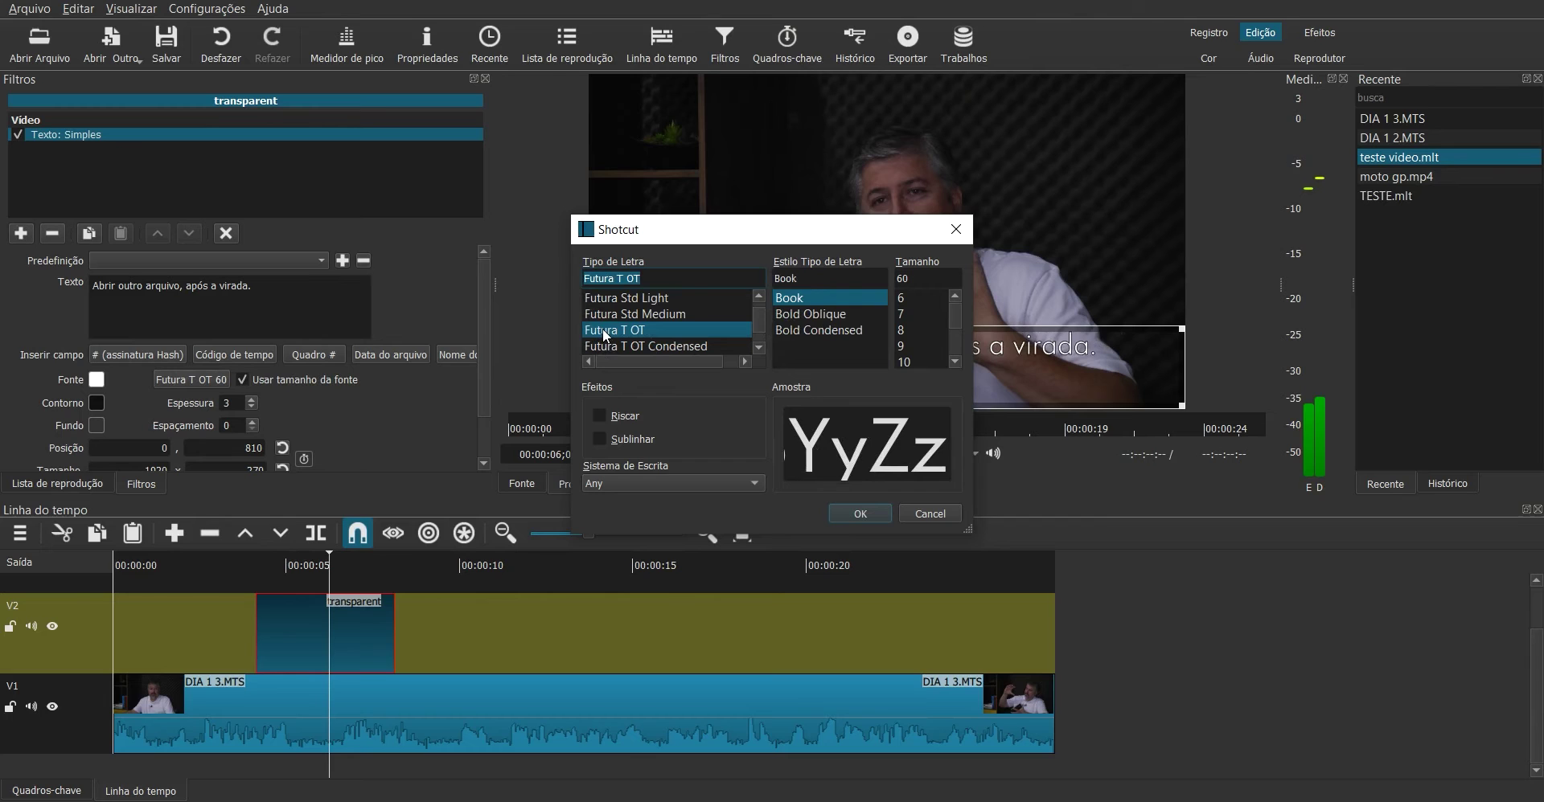
{"action": "left_click_drag", "start_coordinate": [769, 233], "coordinate": [448, 222]}
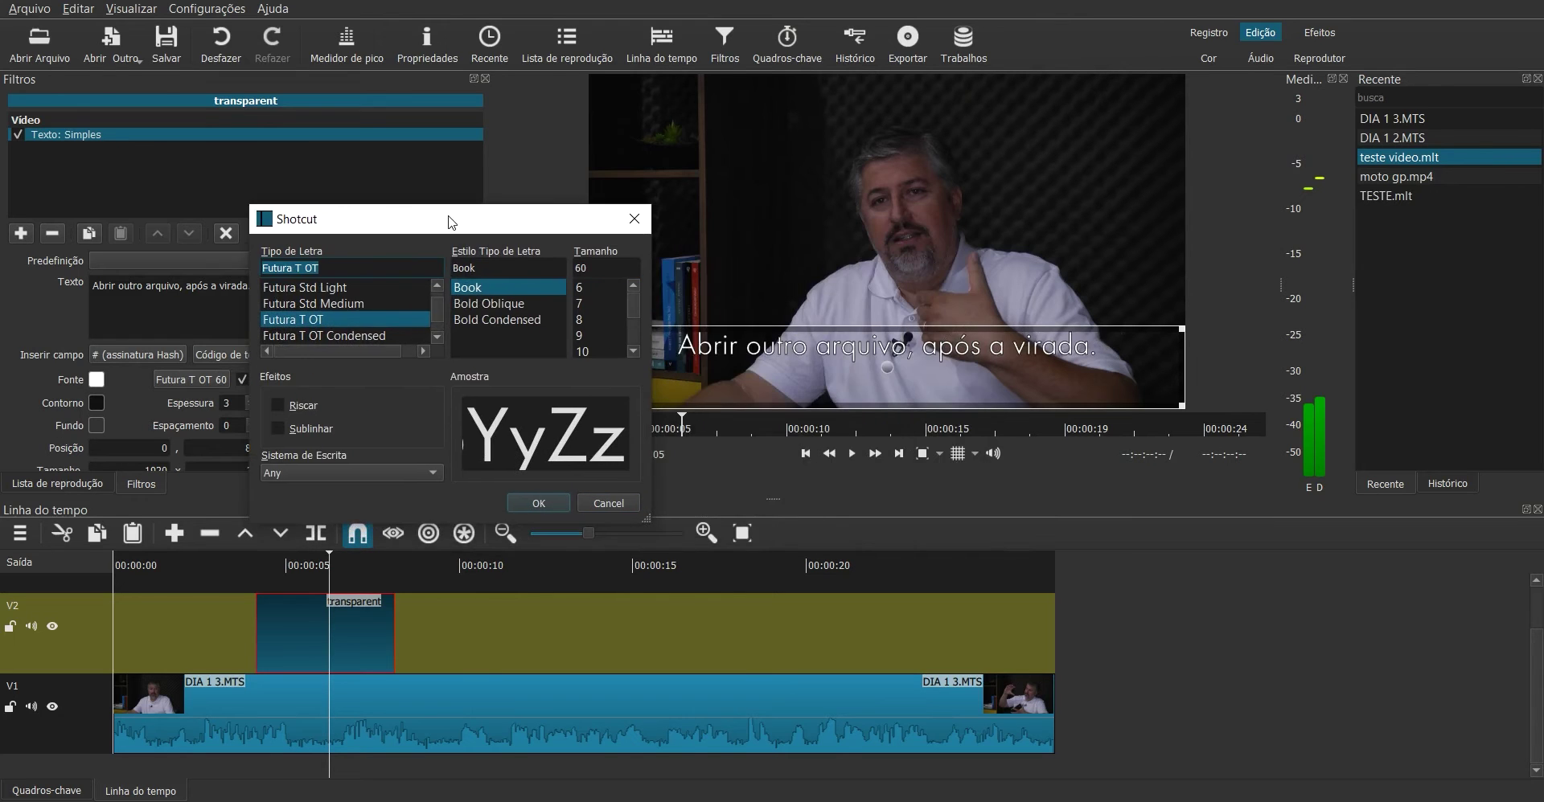
{"action": "left_click", "coordinate": [321, 304]}
{"action": "key", "text": "Up"}
{"action": "key", "text": "Up"}
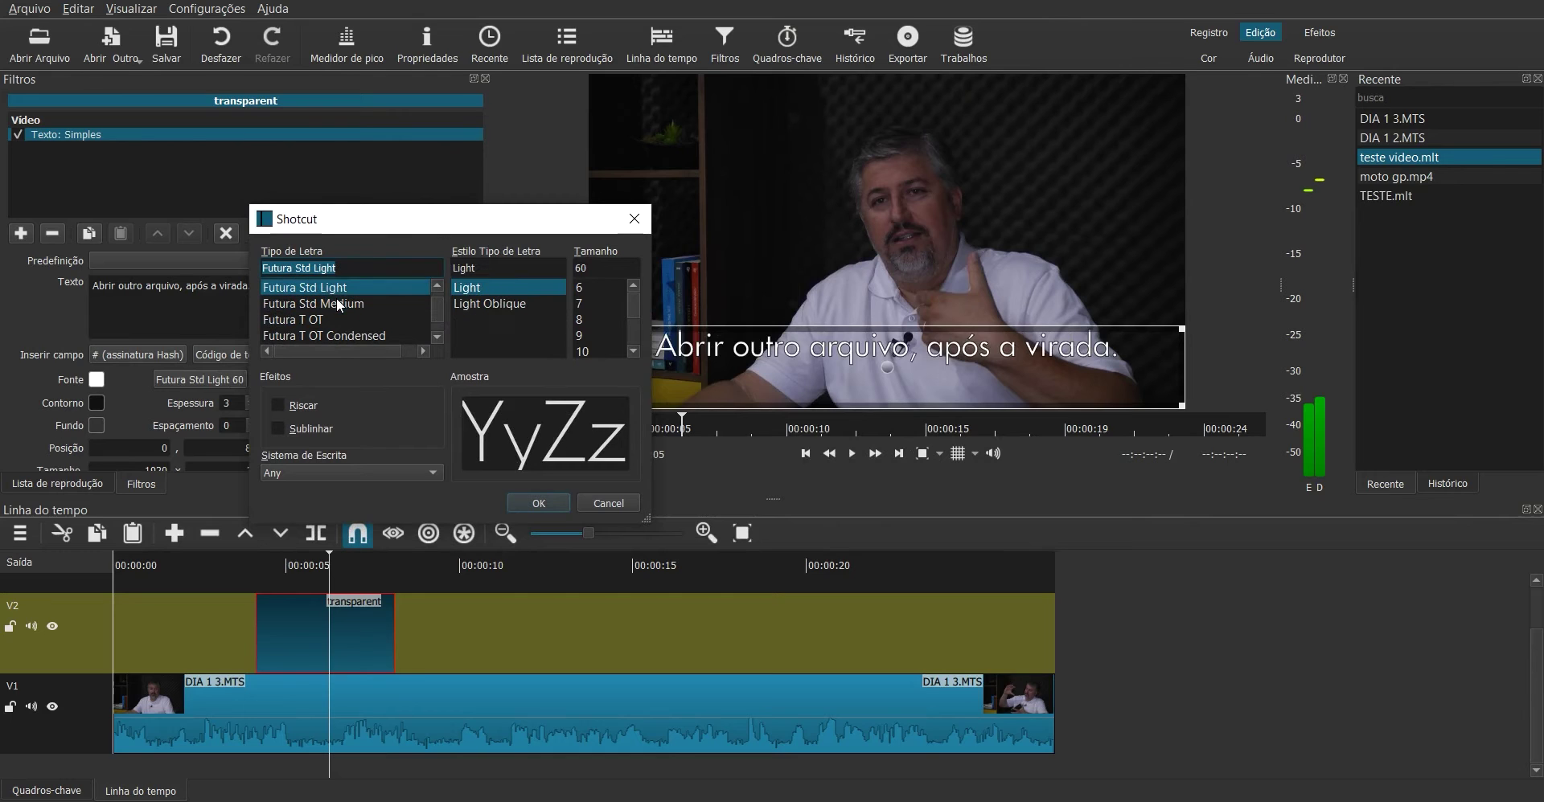
{"action": "key", "text": "Up"}
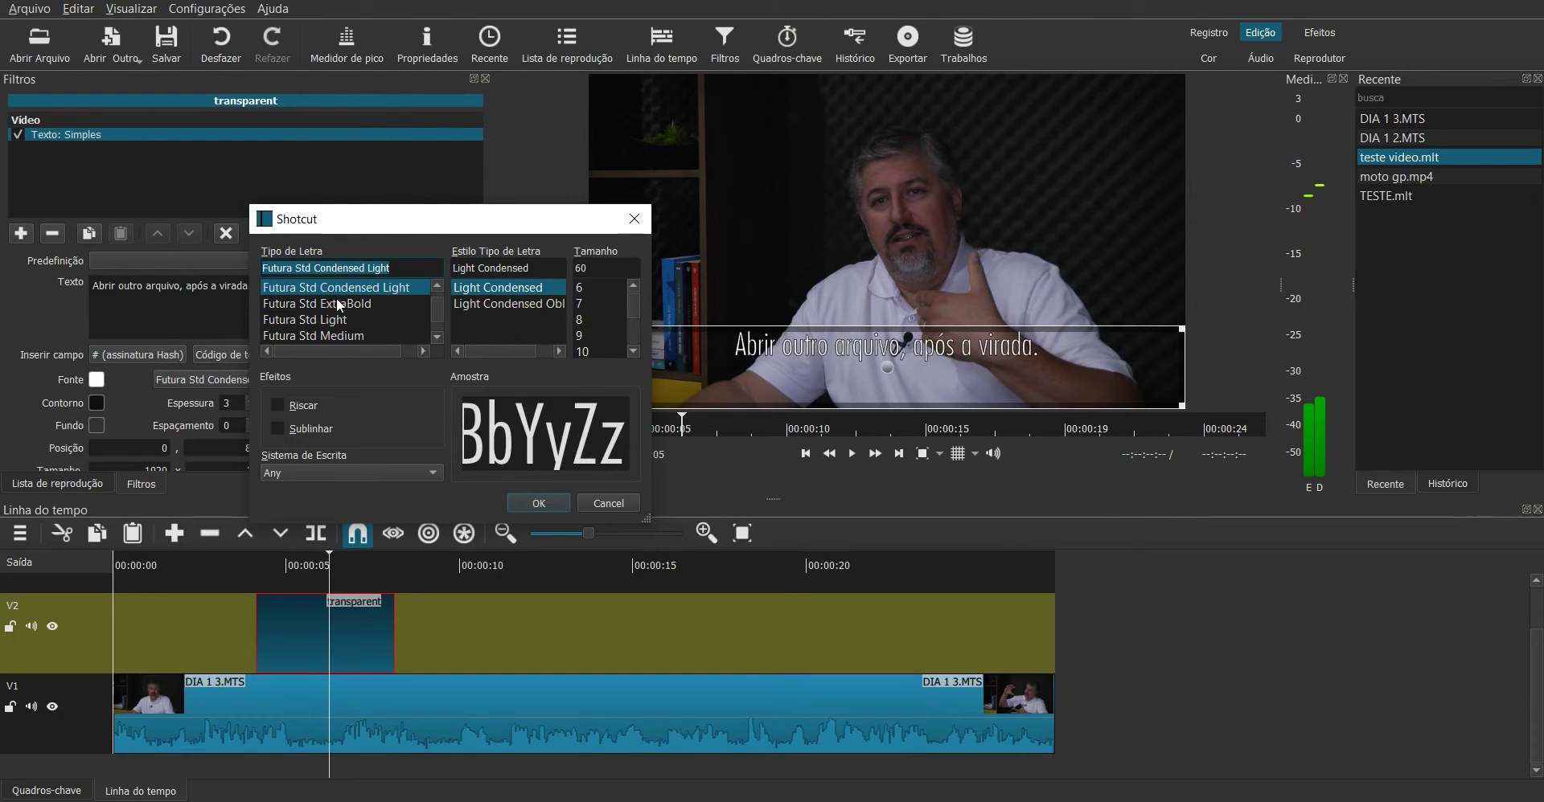
{"action": "key", "text": "Down"}
{"action": "key", "text": "Up"}
{"action": "key", "text": "Up"}
{"action": "key", "text": "Up"}
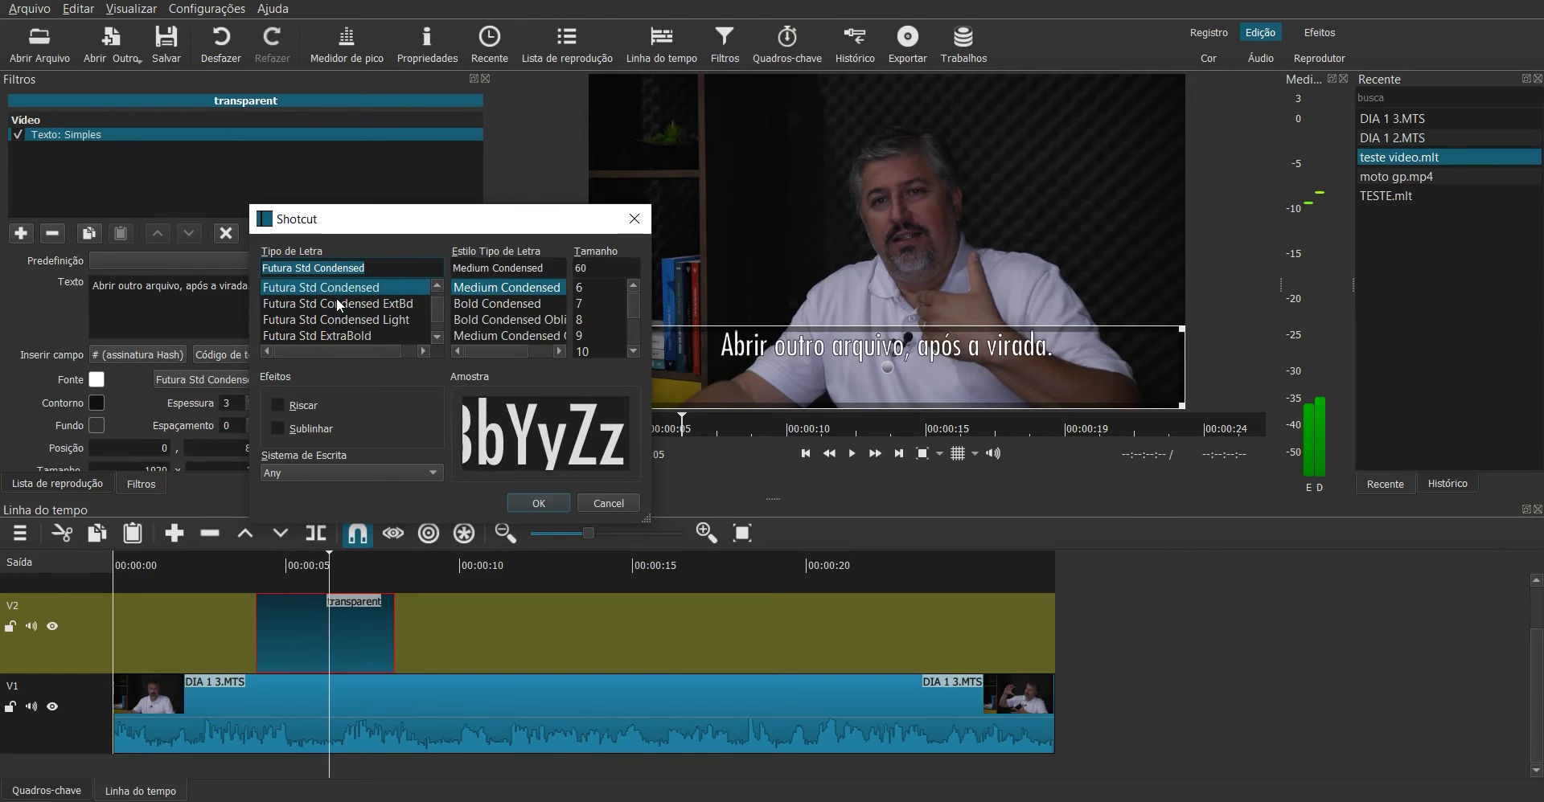
{"action": "key", "text": "Up"}
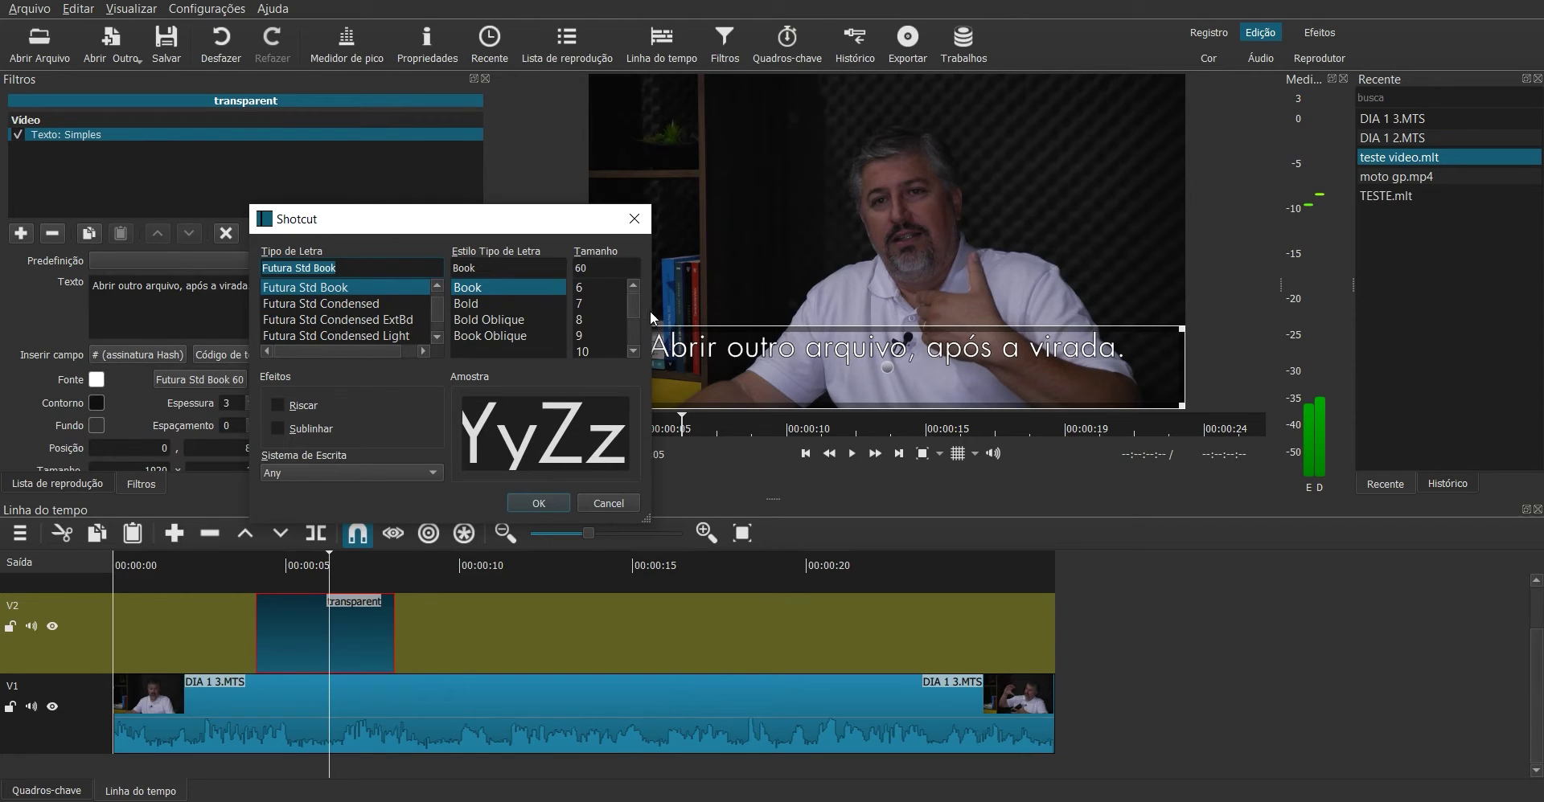
Try font sizes 48, 72, 120 and 40 on the title, and return the size to 60.
{"action": "scroll", "coordinate": [634, 349], "scroll_direction": "down", "scroll_amount": 5}
{"action": "left_click", "coordinate": [587, 320]}
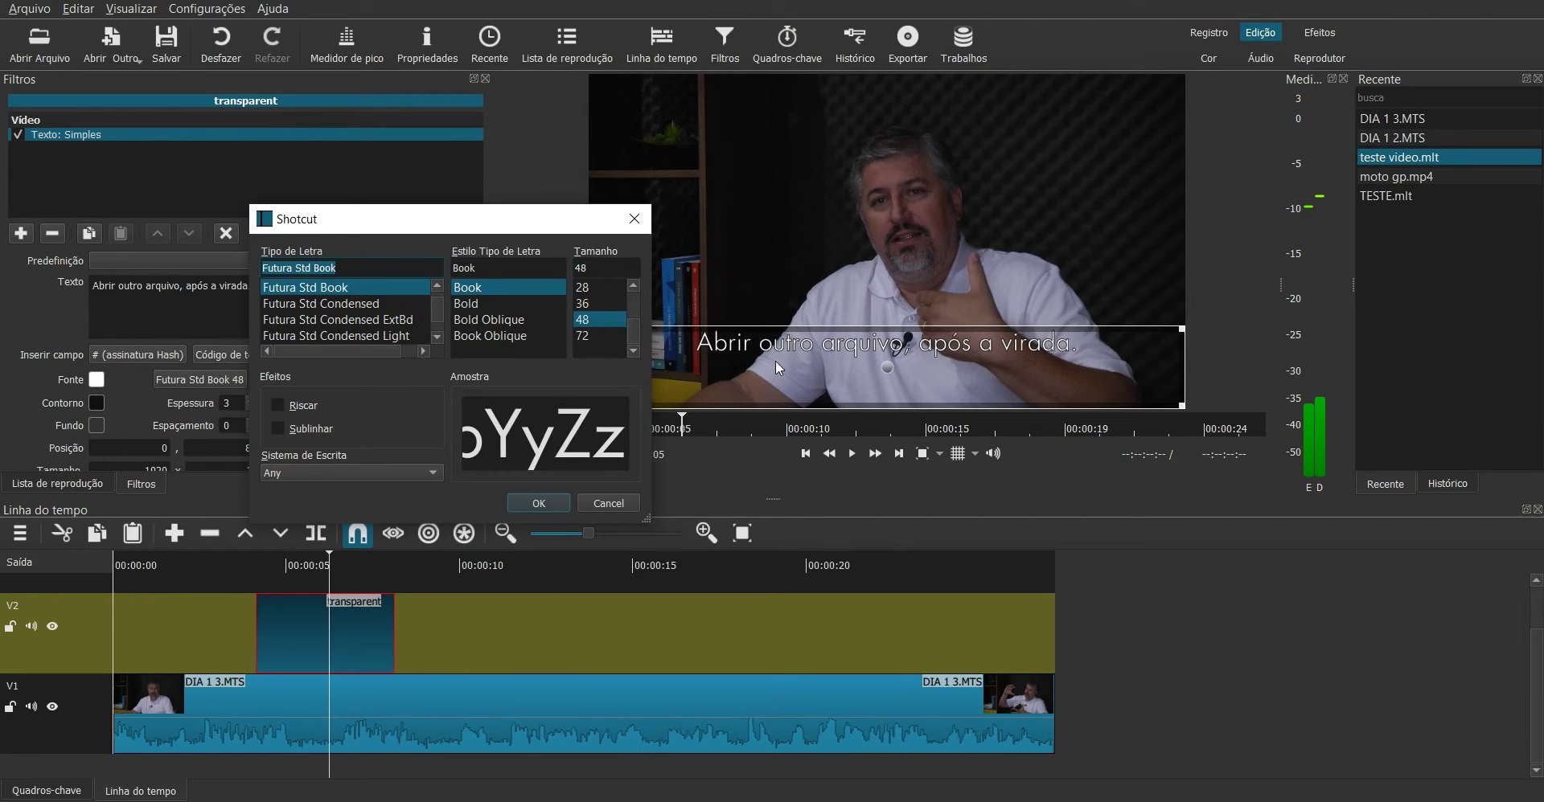
{"action": "left_click", "coordinate": [587, 336]}
{"action": "left_click_drag", "start_coordinate": [560, 218], "coordinate": [426, 171]}
{"action": "type", "text": "120"}
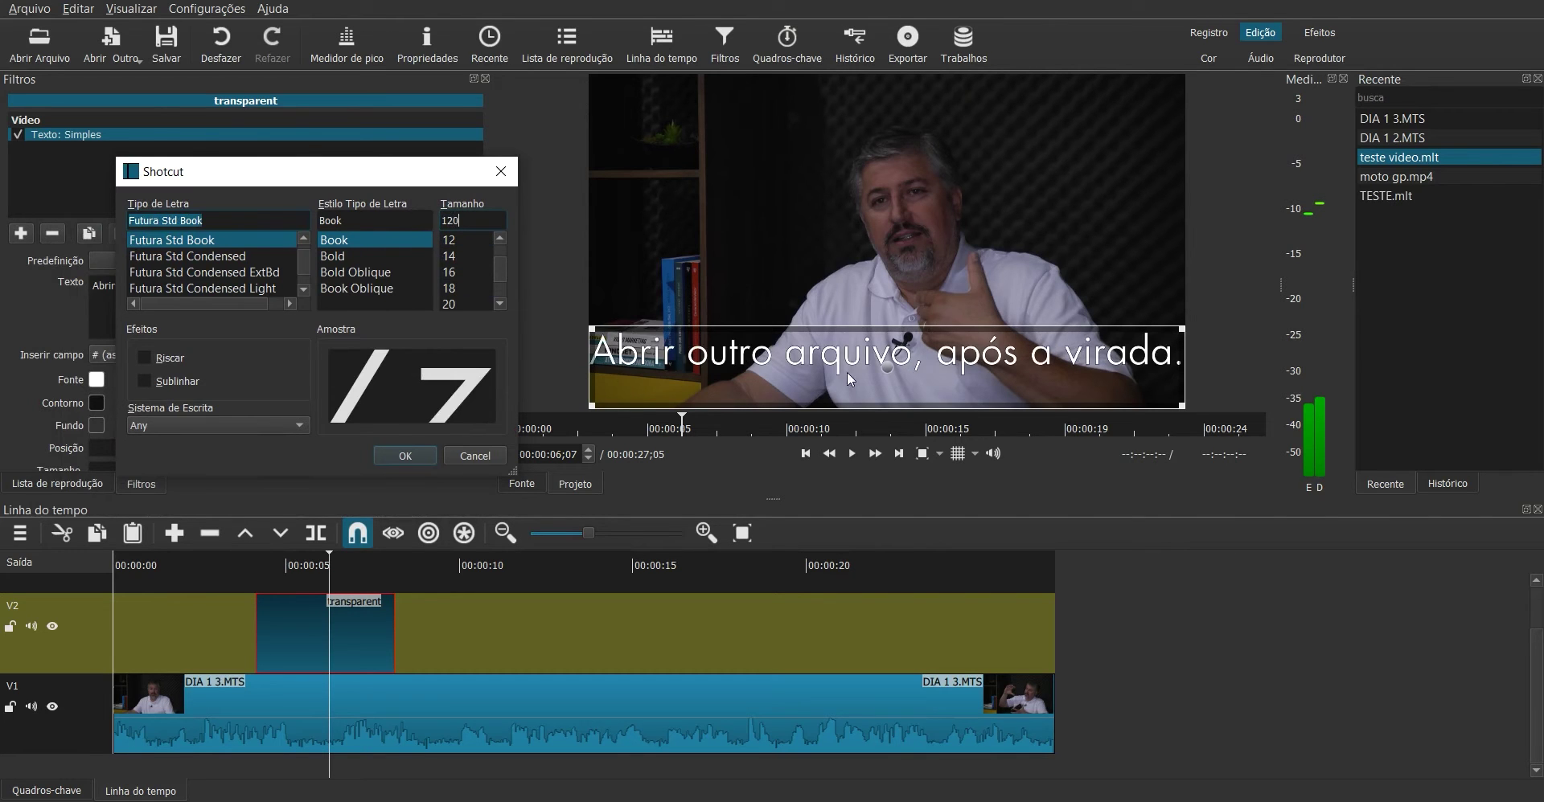
{"action": "left_click_drag", "start_coordinate": [465, 220], "coordinate": [416, 220]}
{"action": "type", "text": "40"}
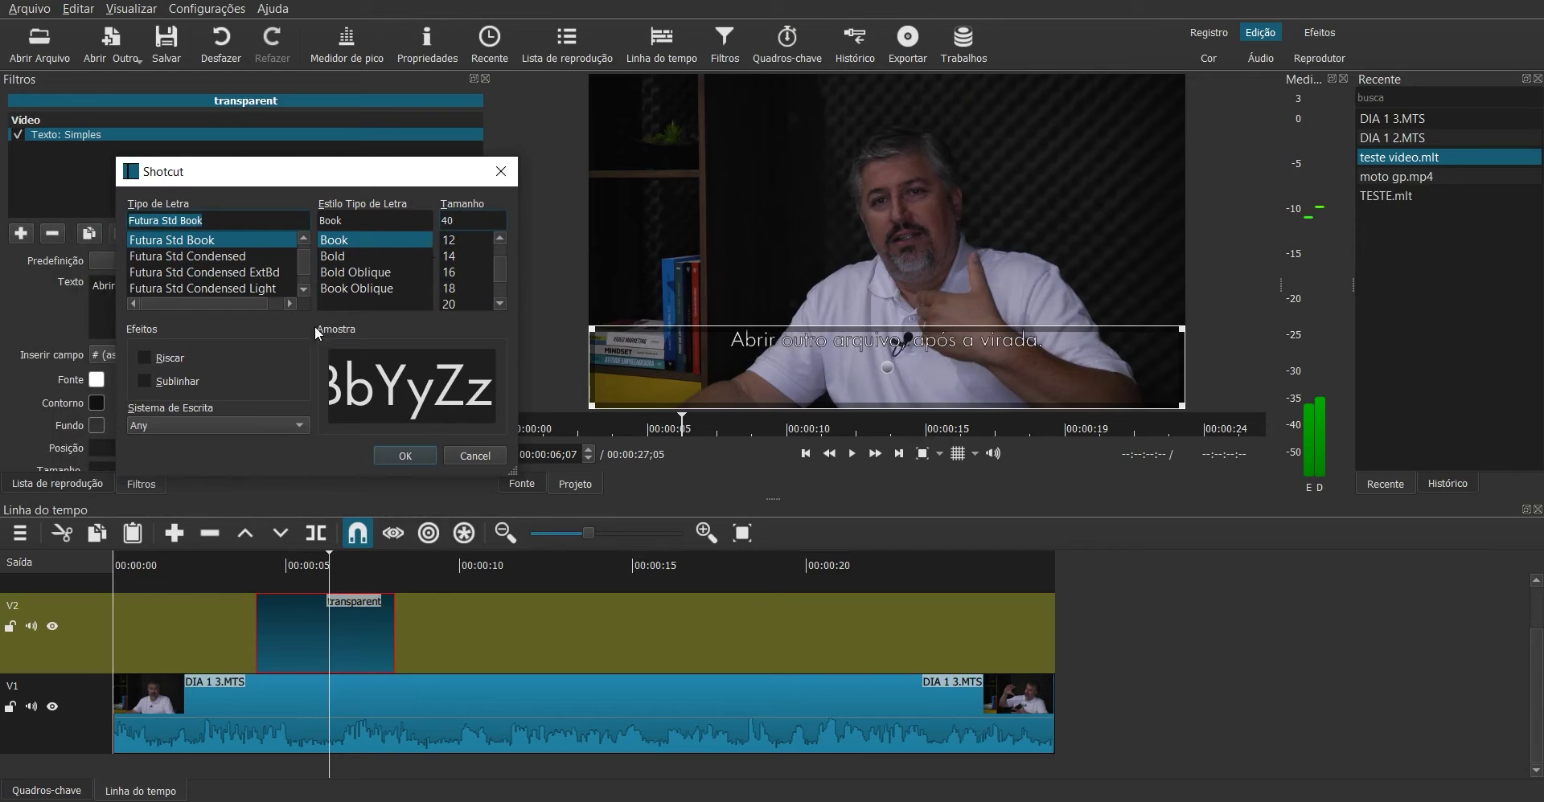
{"action": "left_click_drag", "start_coordinate": [470, 219], "coordinate": [339, 213]}
{"action": "type", "text": "60"}
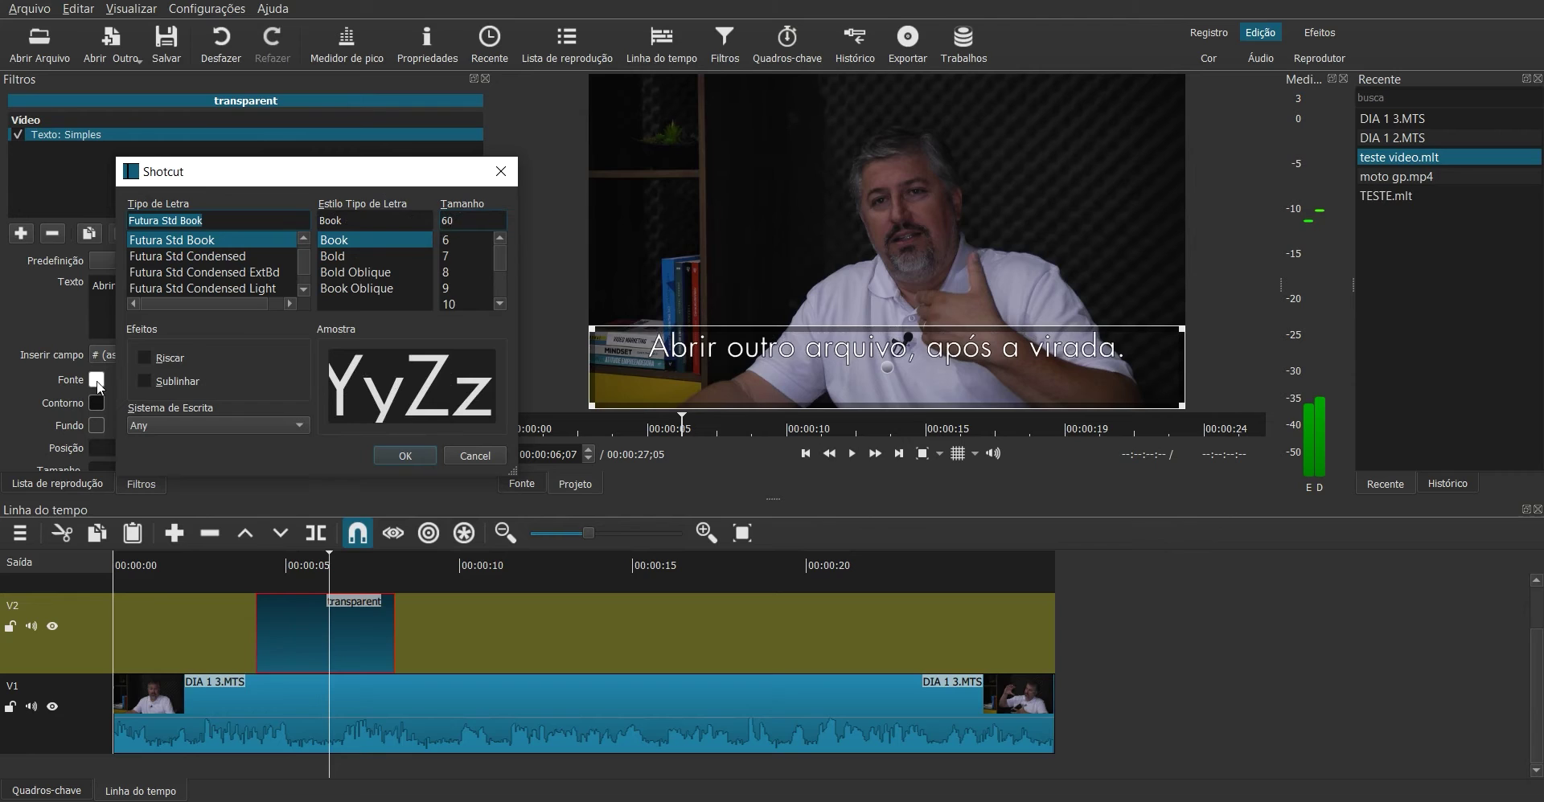
Toggle the strikethrough and underline effects on and off for the title, and accept the font settings.
{"action": "left_click", "coordinate": [143, 355]}
{"action": "left_click", "coordinate": [145, 354]}
{"action": "left_click", "coordinate": [146, 380]}
{"action": "left_click", "coordinate": [147, 381]}
{"action": "left_click", "coordinate": [405, 452]}
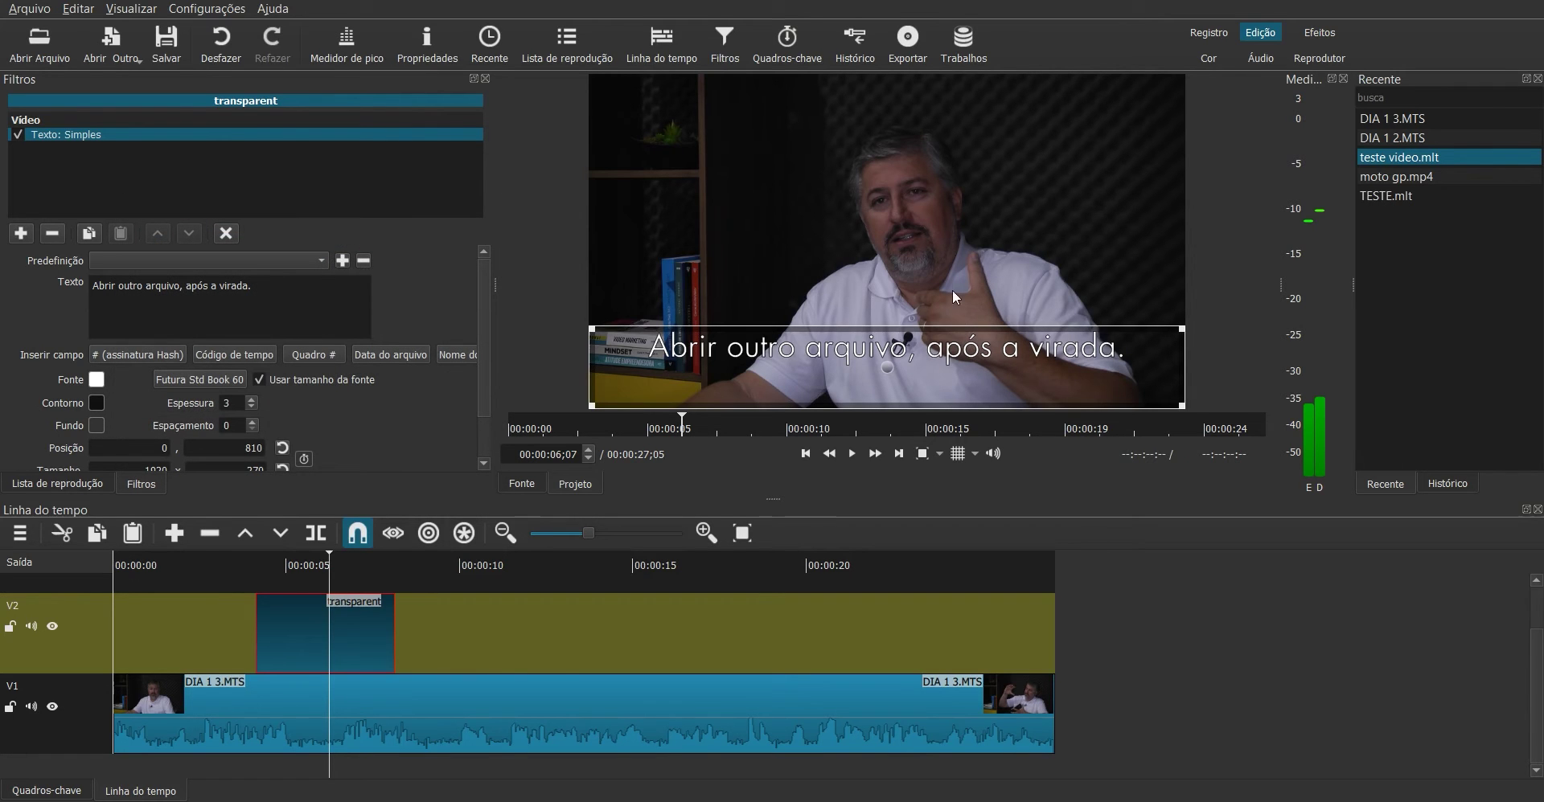
Move the title's text box down to position -3, 927 in the frame and play the section from 00:00:04;10.
{"action": "left_click_drag", "start_coordinate": [1005, 370], "coordinate": [973, 369]}
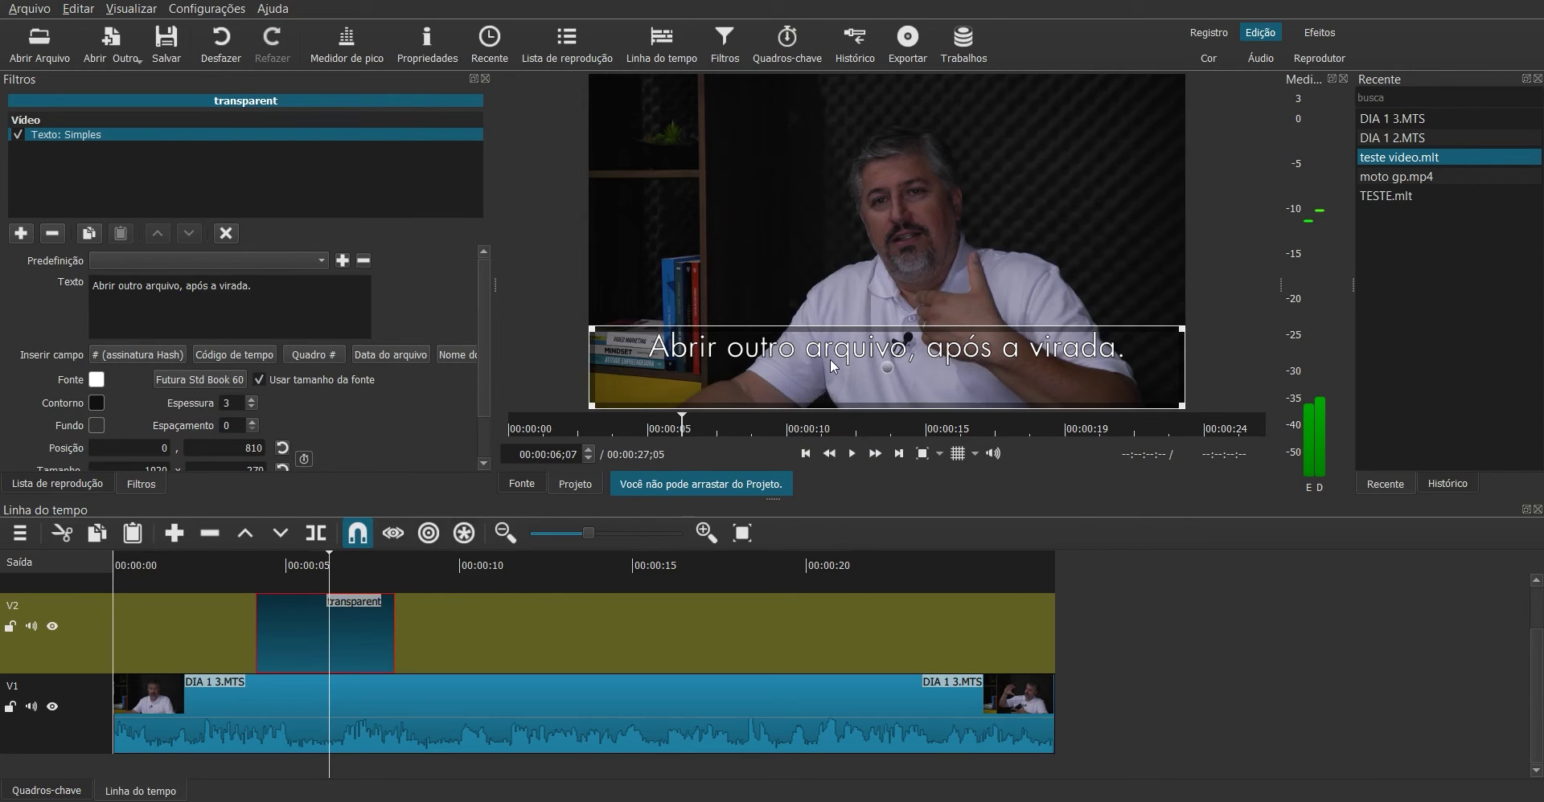
{"action": "left_click_drag", "start_coordinate": [887, 366], "coordinate": [883, 410]}
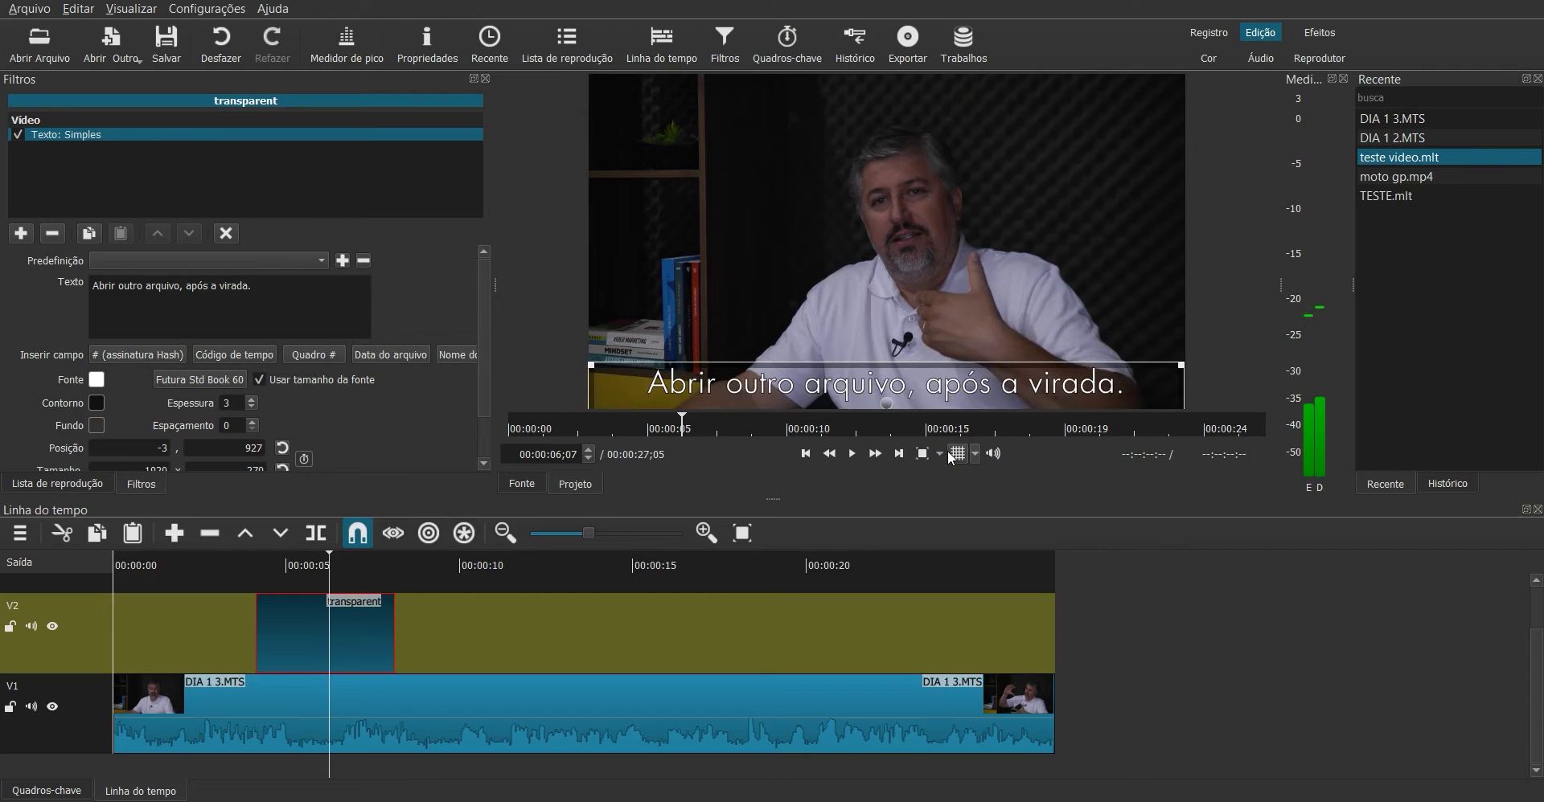
{"action": "left_click", "coordinate": [263, 577]}
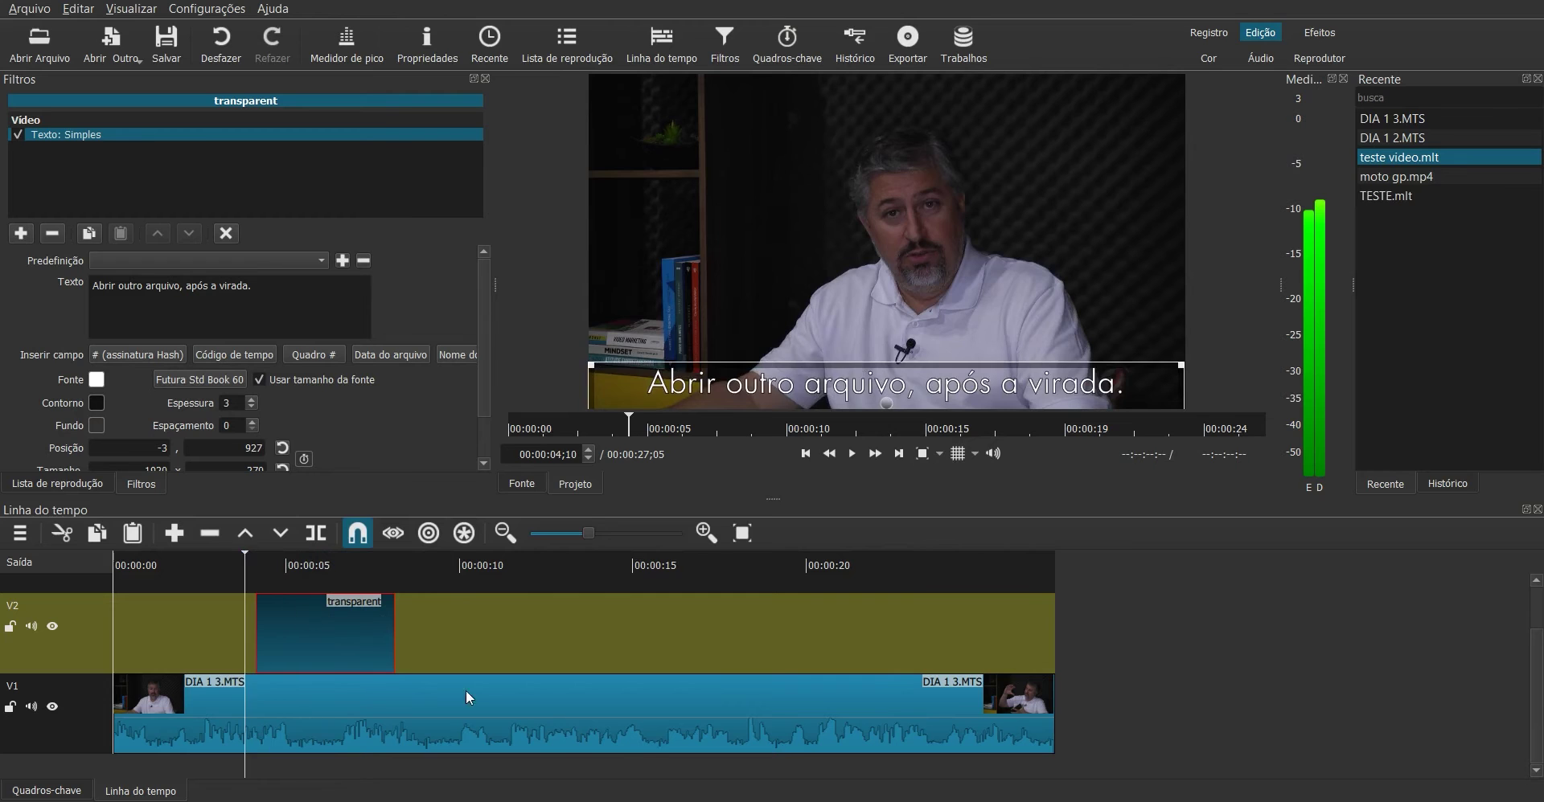
{"action": "key", "text": "space"}
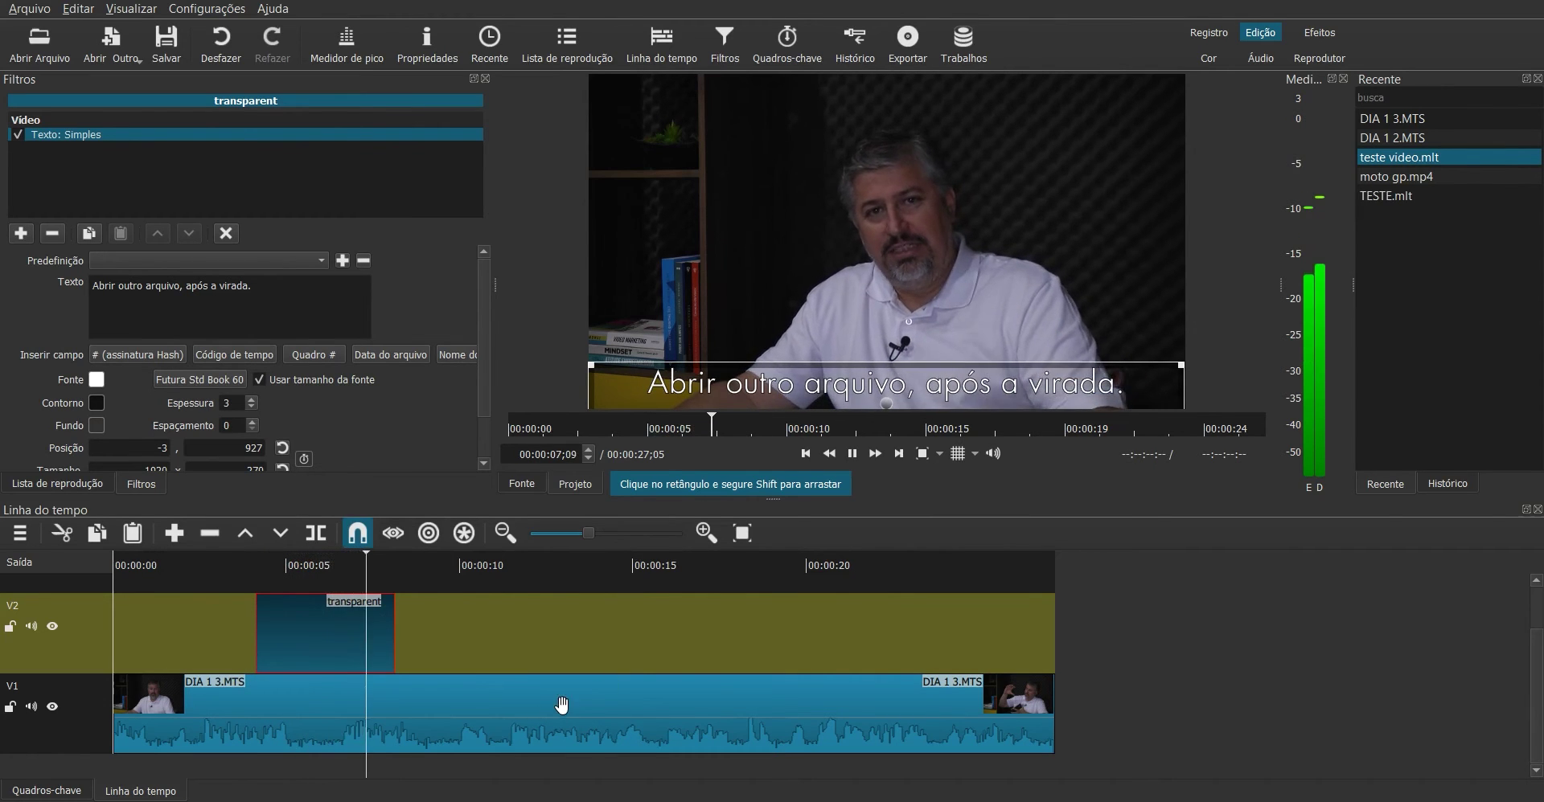
{"action": "key", "text": "space"}
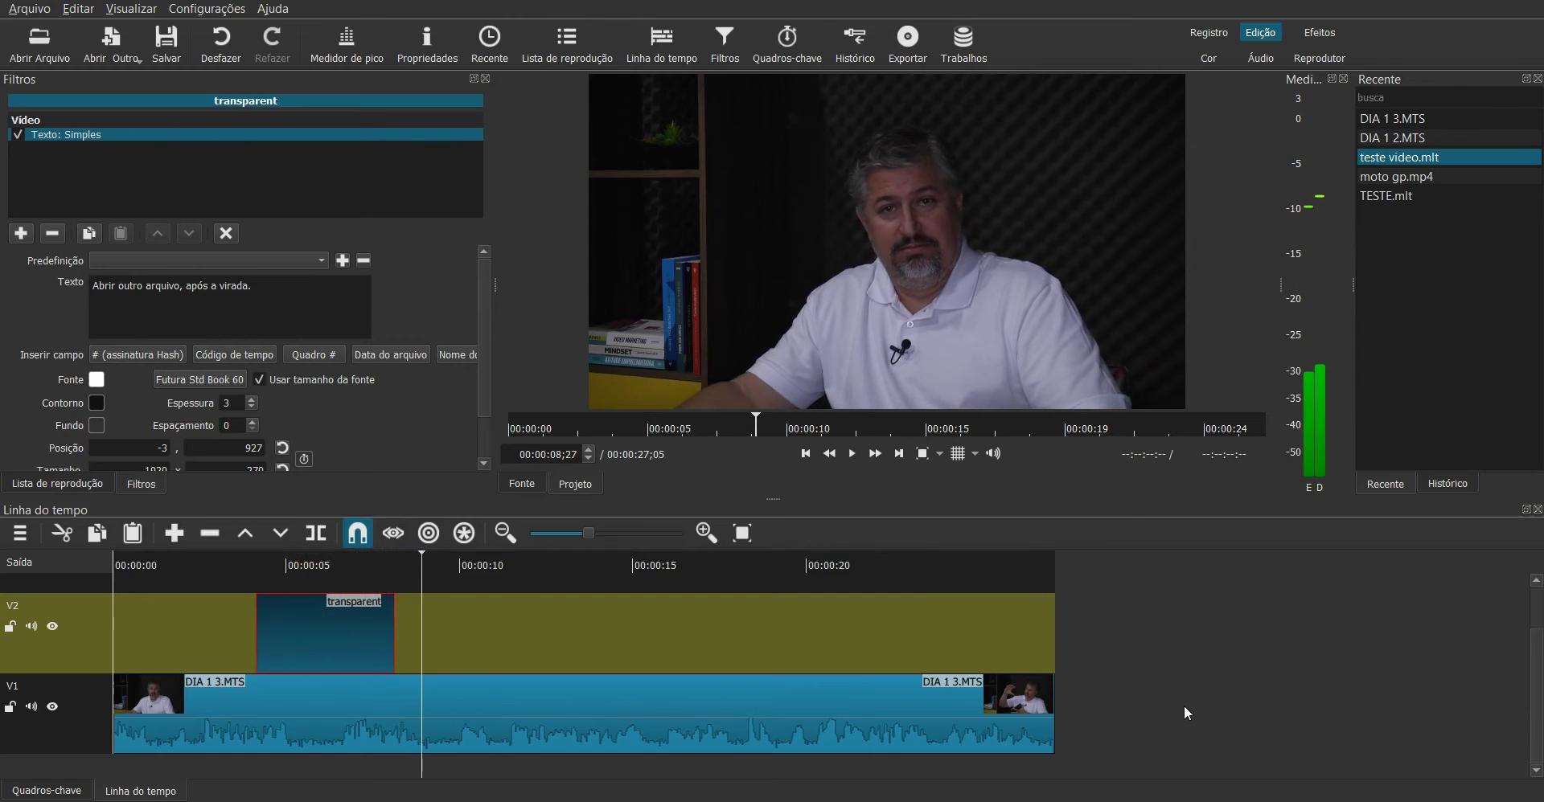
Place the playhead at 00:00:06;03 and add a new audio track and an extra video track to the timeline.
{"action": "left_click", "coordinate": [325, 580]}
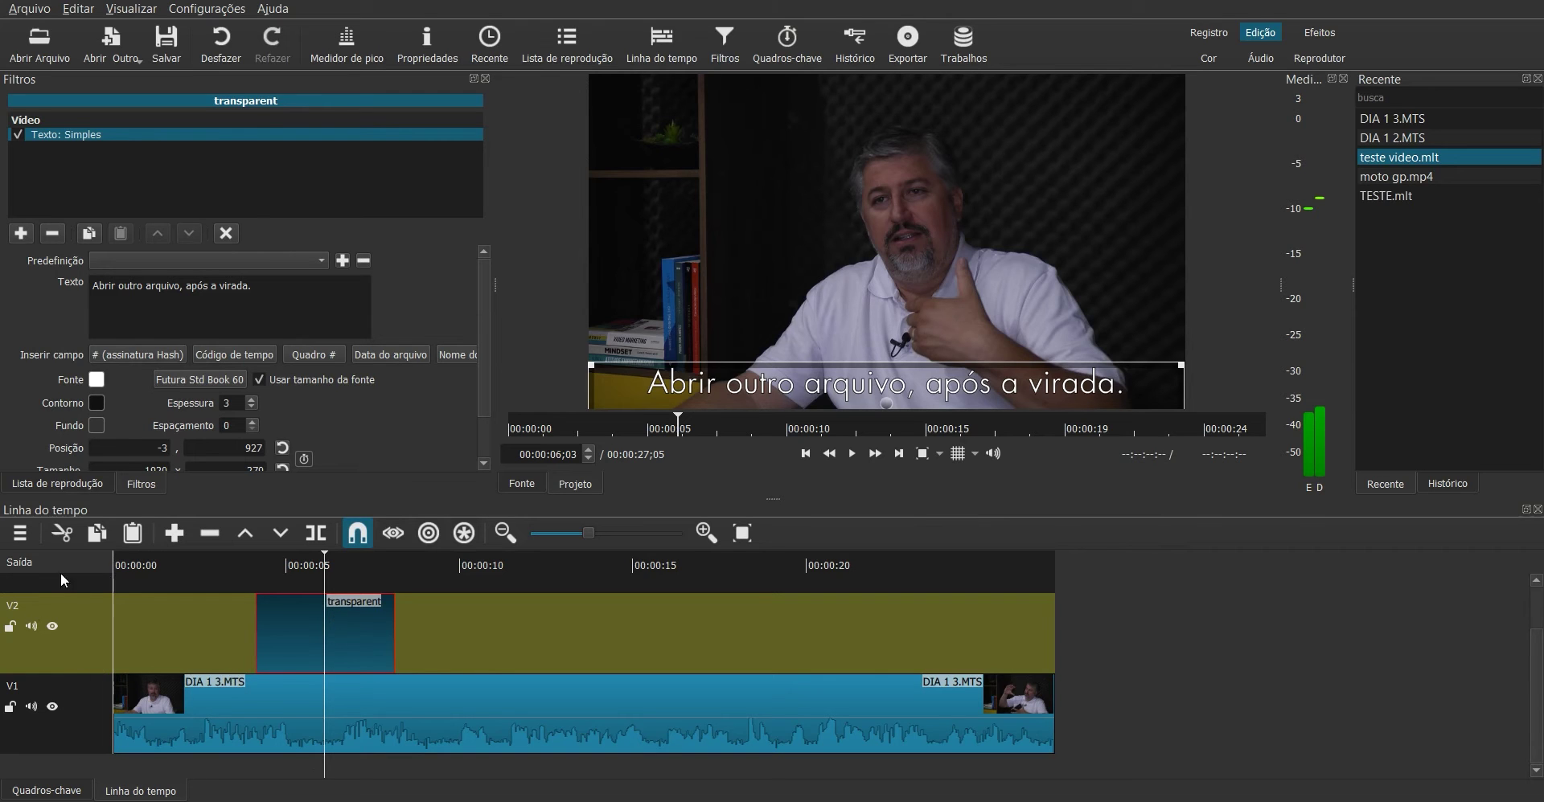
{"action": "right_click", "coordinate": [45, 761]}
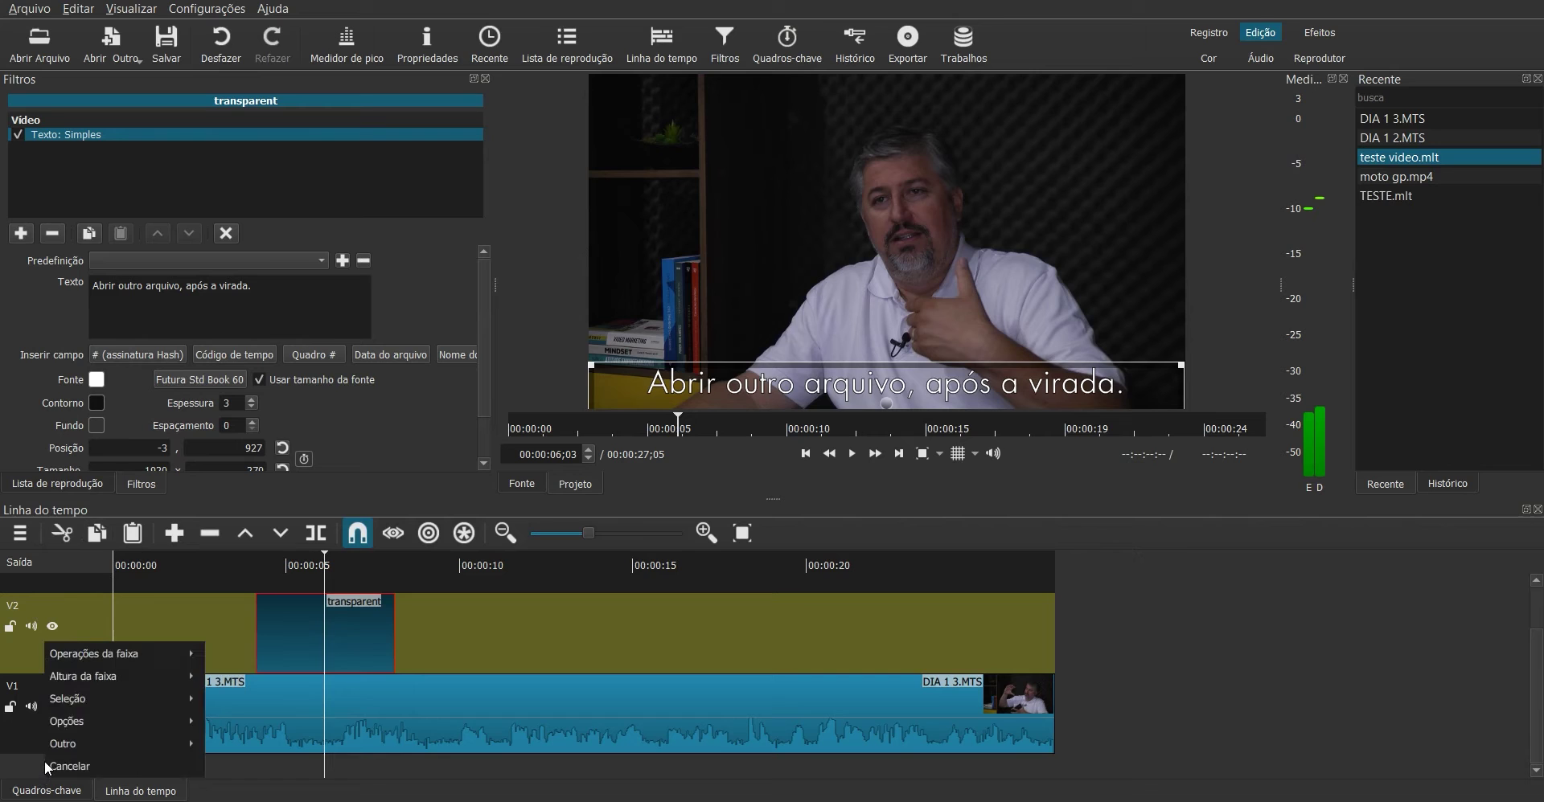
{"action": "mouse_move", "coordinate": [94, 659]}
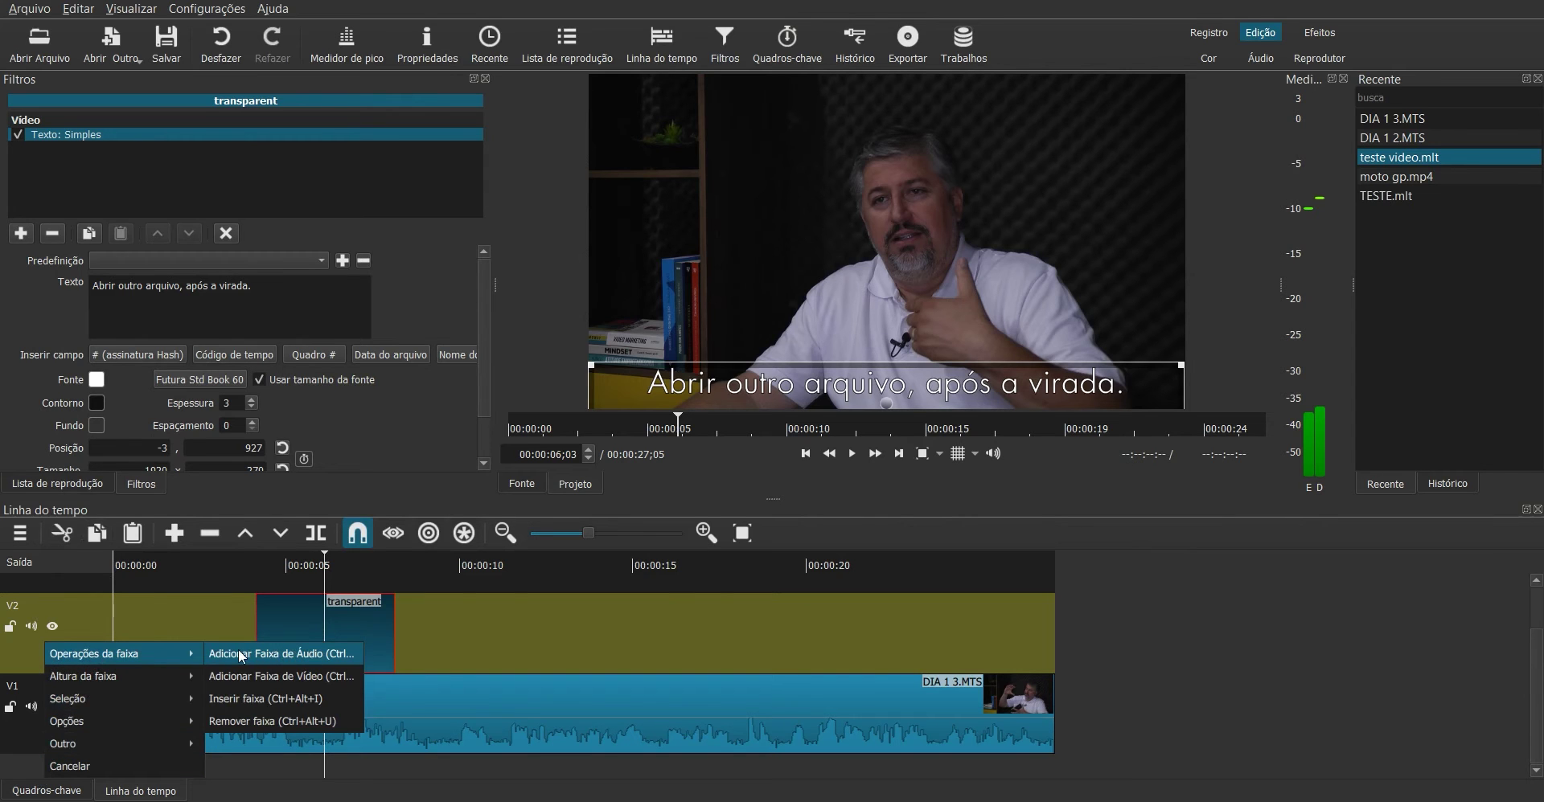
{"action": "left_click", "coordinate": [299, 653]}
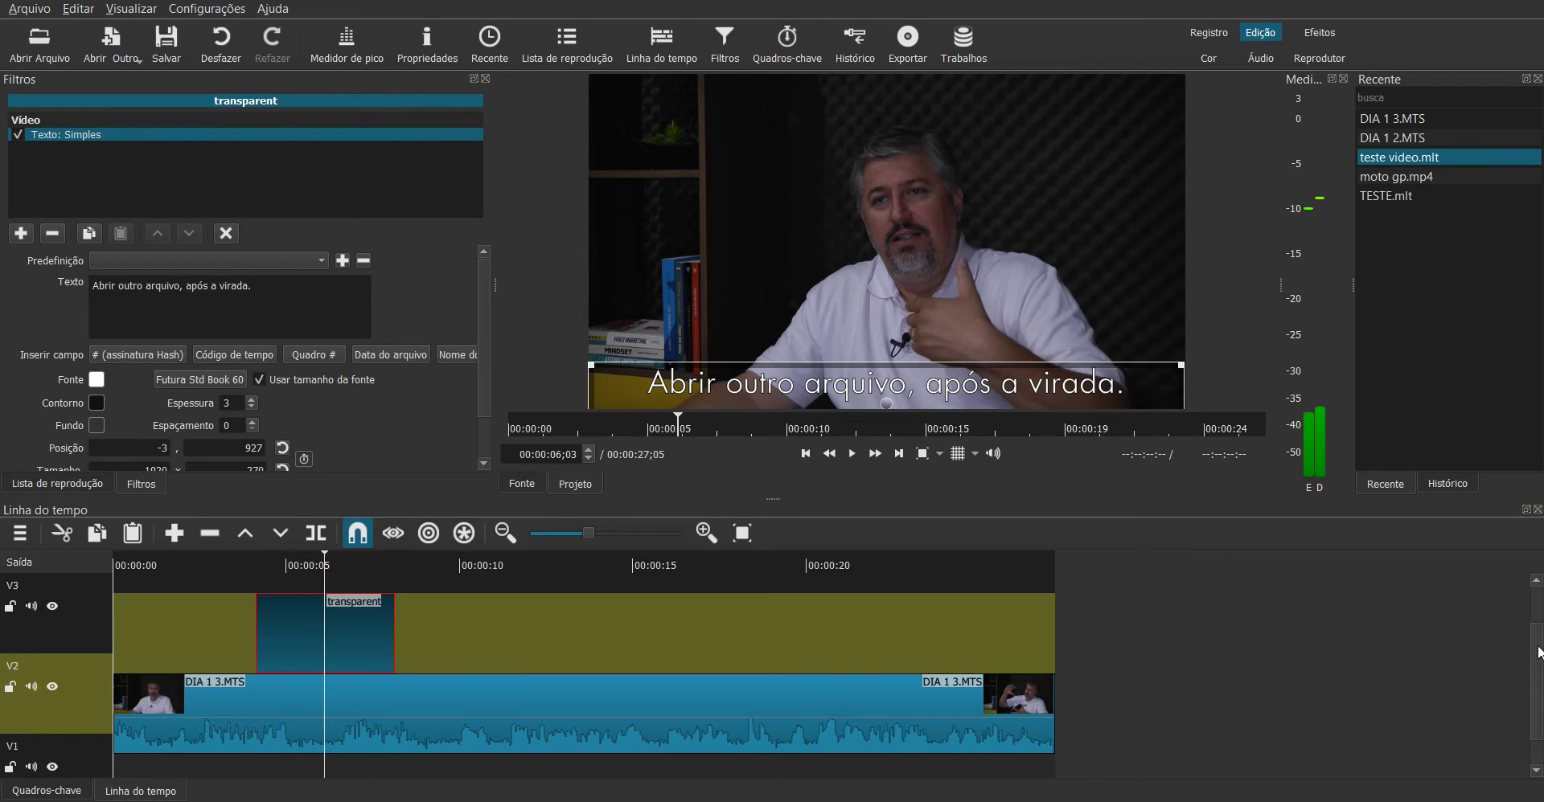
{"action": "scroll", "coordinate": [1540, 653], "scroll_direction": "up", "scroll_amount": 2}
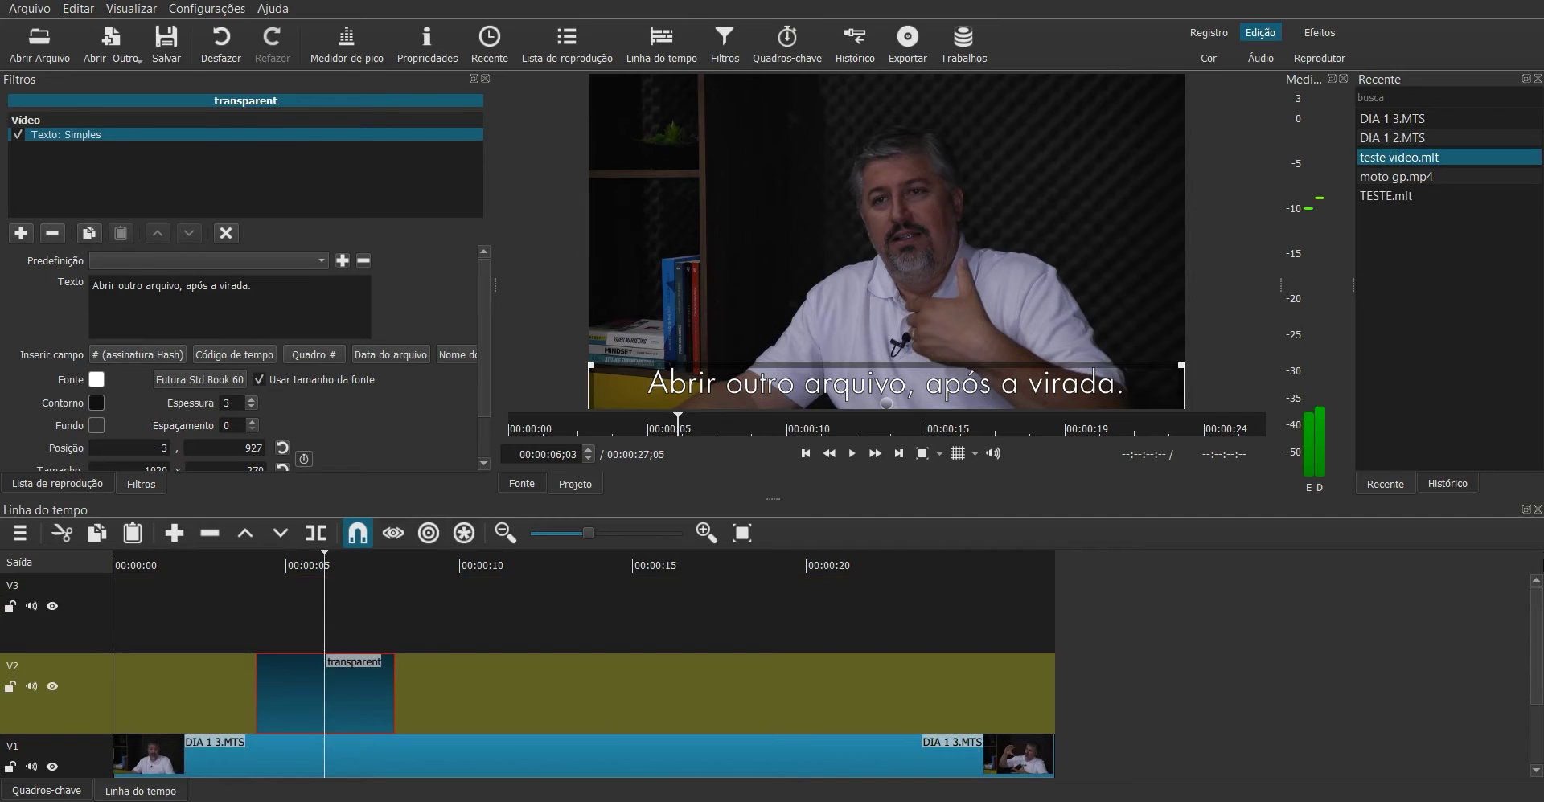
{"action": "scroll", "coordinate": [1539, 608], "scroll_direction": "down", "scroll_amount": 1}
{"action": "scroll", "coordinate": [1538, 608], "scroll_direction": "up", "scroll_amount": 1}
Remove the empty V3 video track from the timeline.
{"action": "right_click", "coordinate": [92, 619]}
{"action": "mouse_move", "coordinate": [132, 630]}
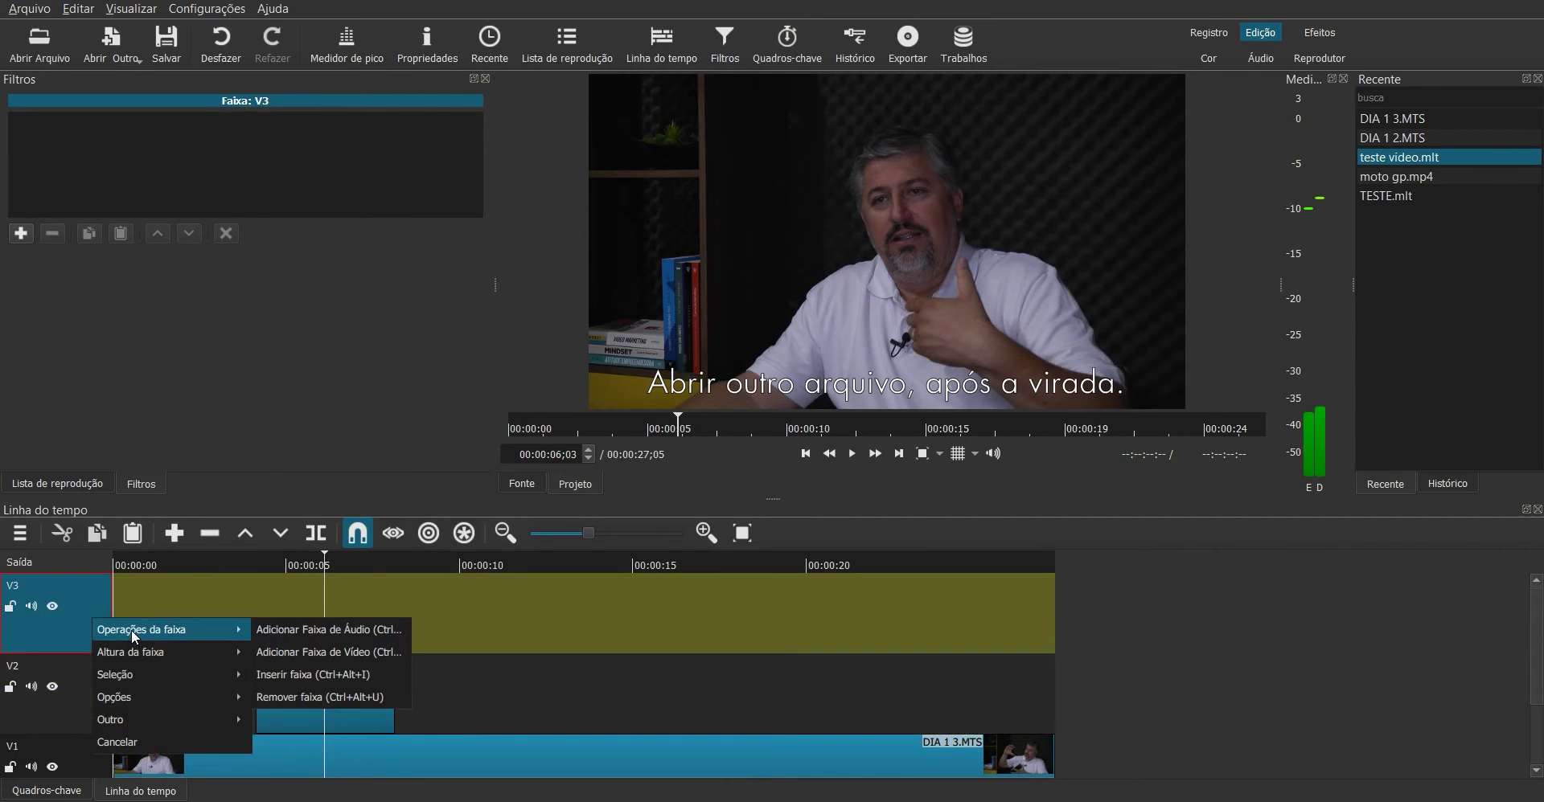
{"action": "left_click", "coordinate": [310, 697]}
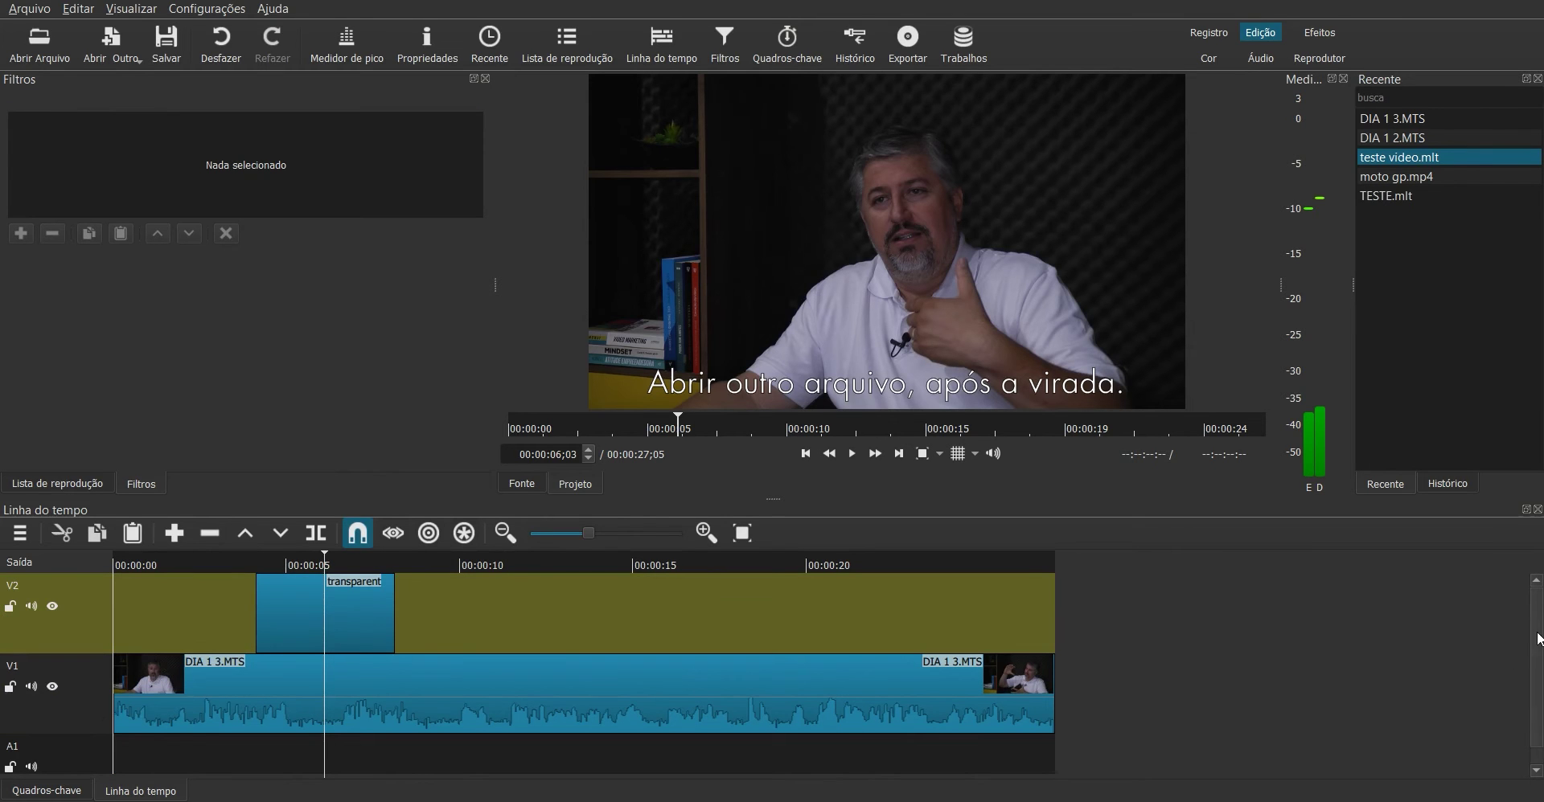
Select audio track A1, open bensound-hey from the músicas folder and pause its preview.
{"action": "scroll", "coordinate": [1538, 640], "scroll_direction": "down", "scroll_amount": 1}
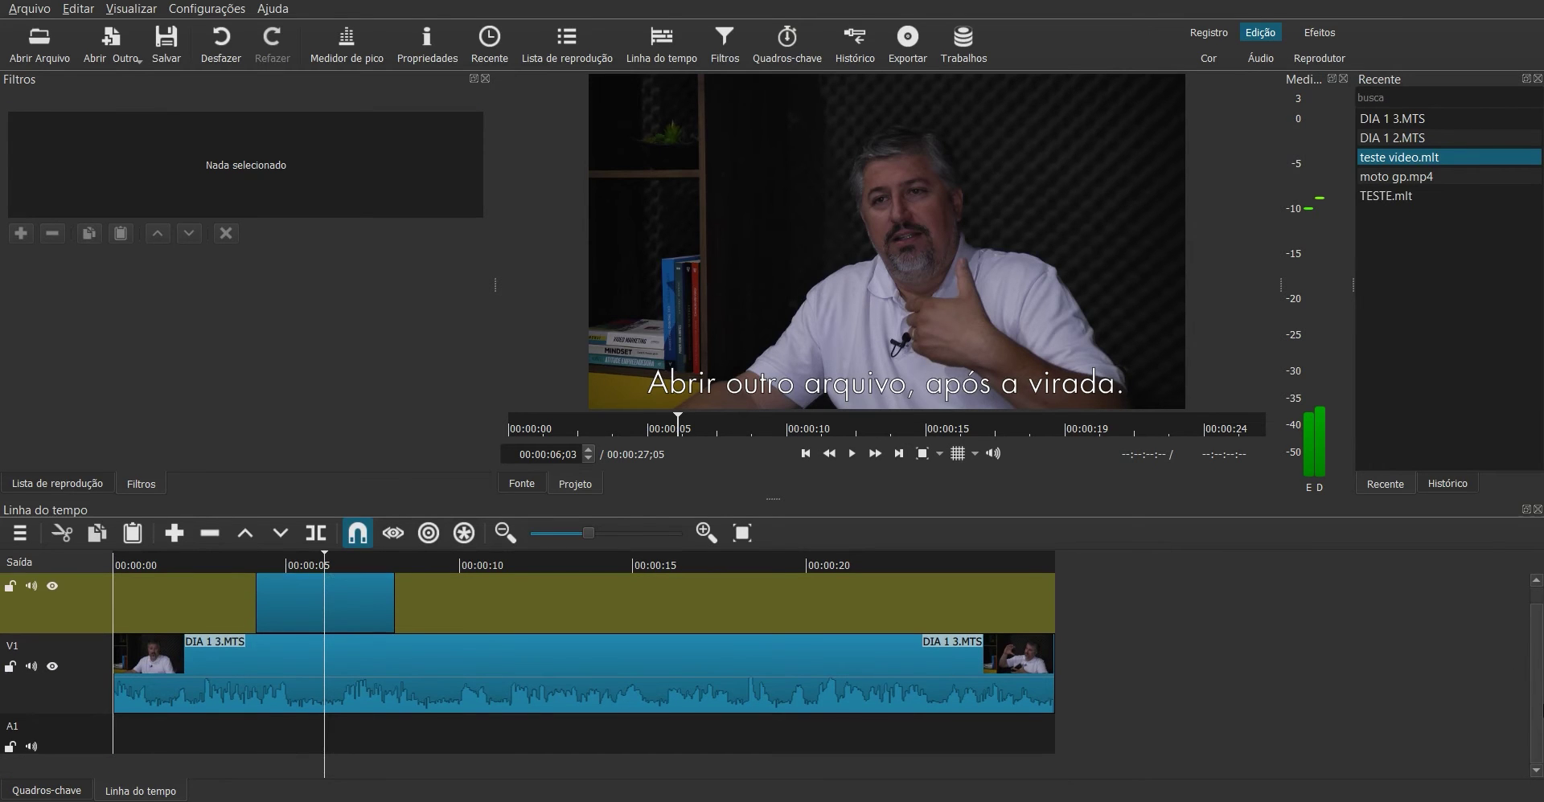
{"action": "left_click", "coordinate": [86, 735]}
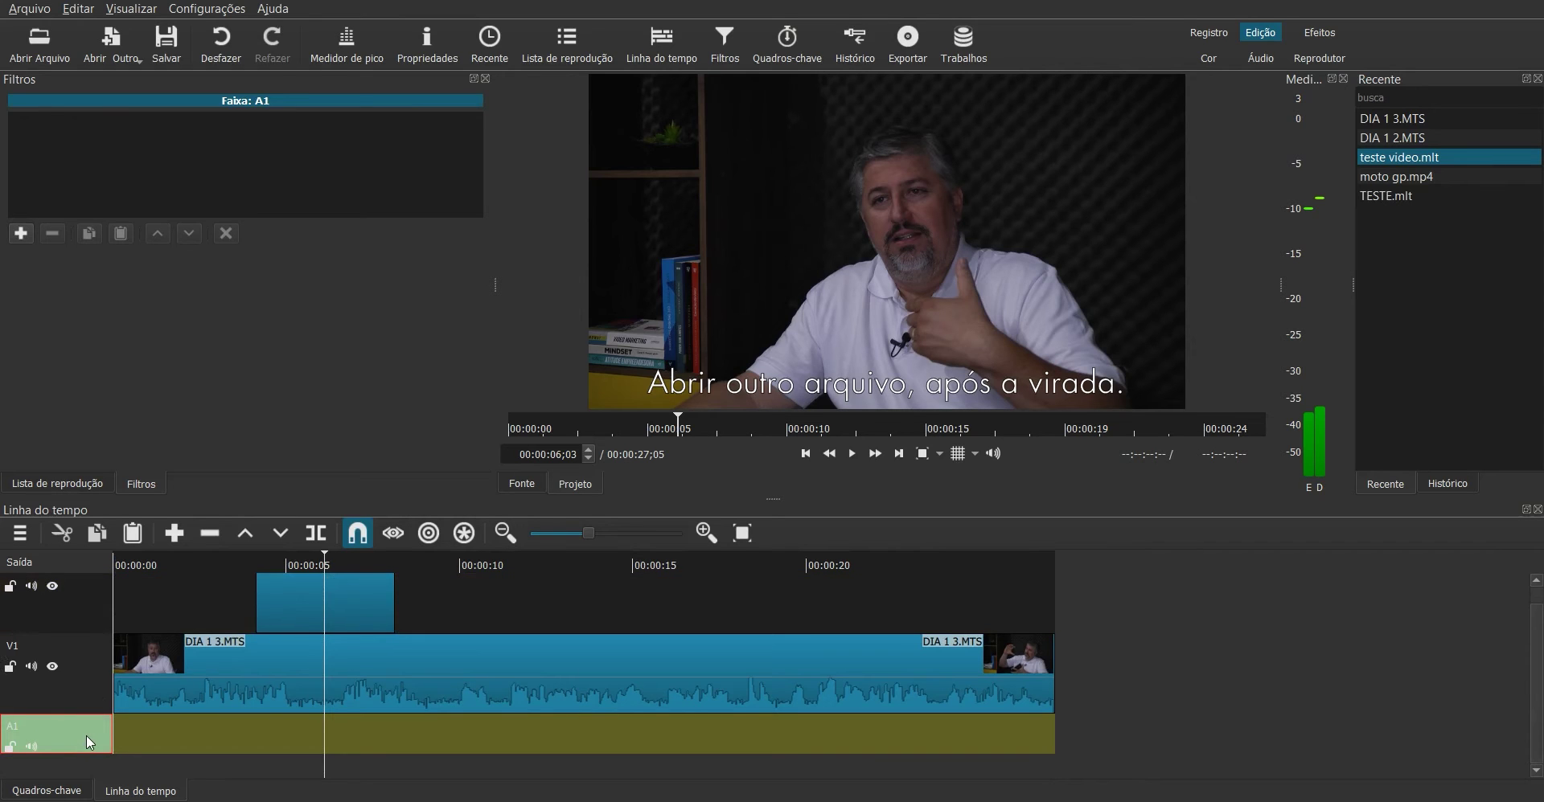
{"action": "left_click", "coordinate": [38, 50]}
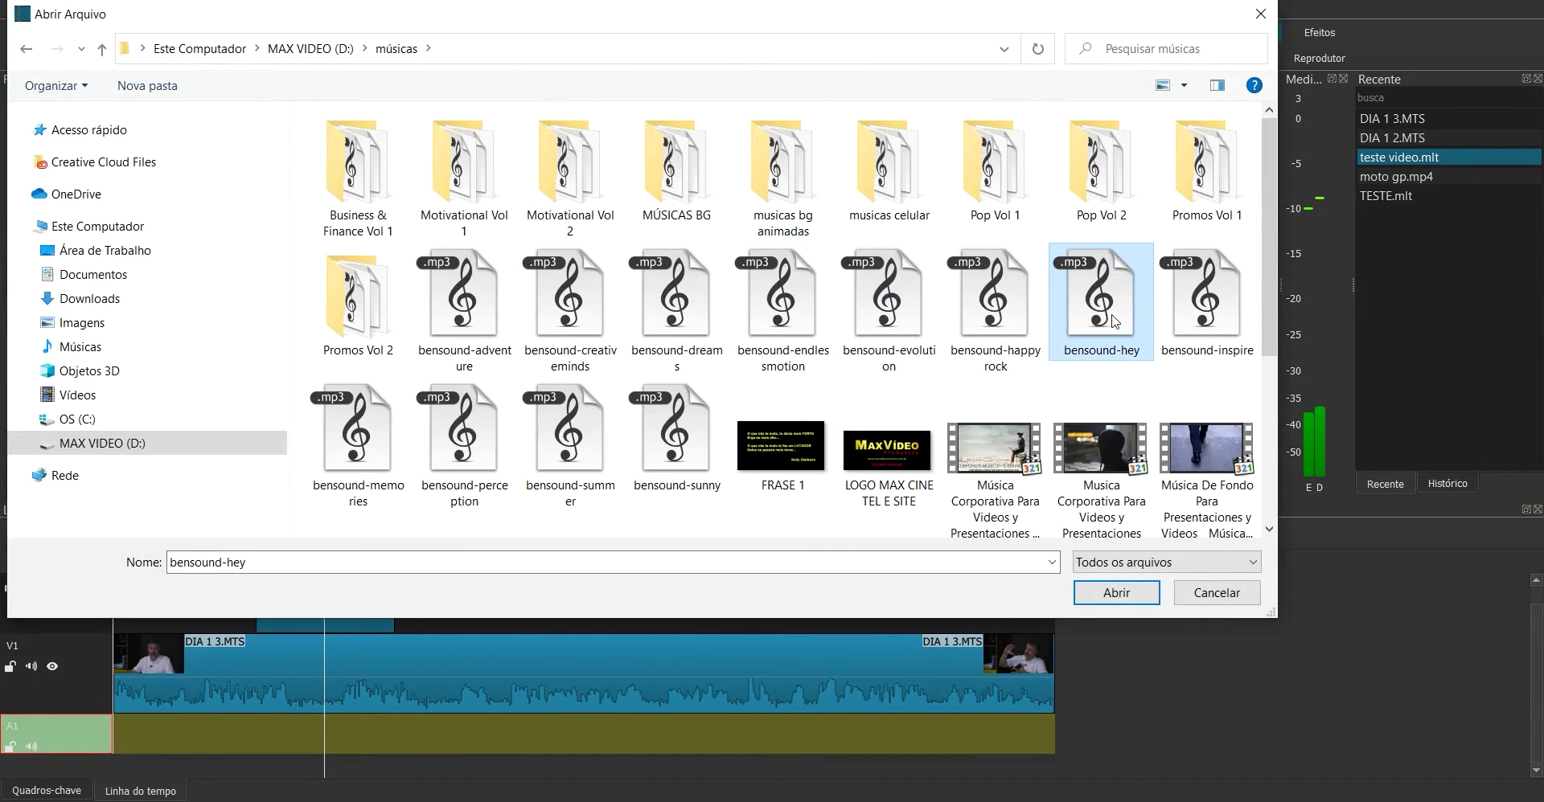
{"action": "double_click", "coordinate": [1112, 313]}
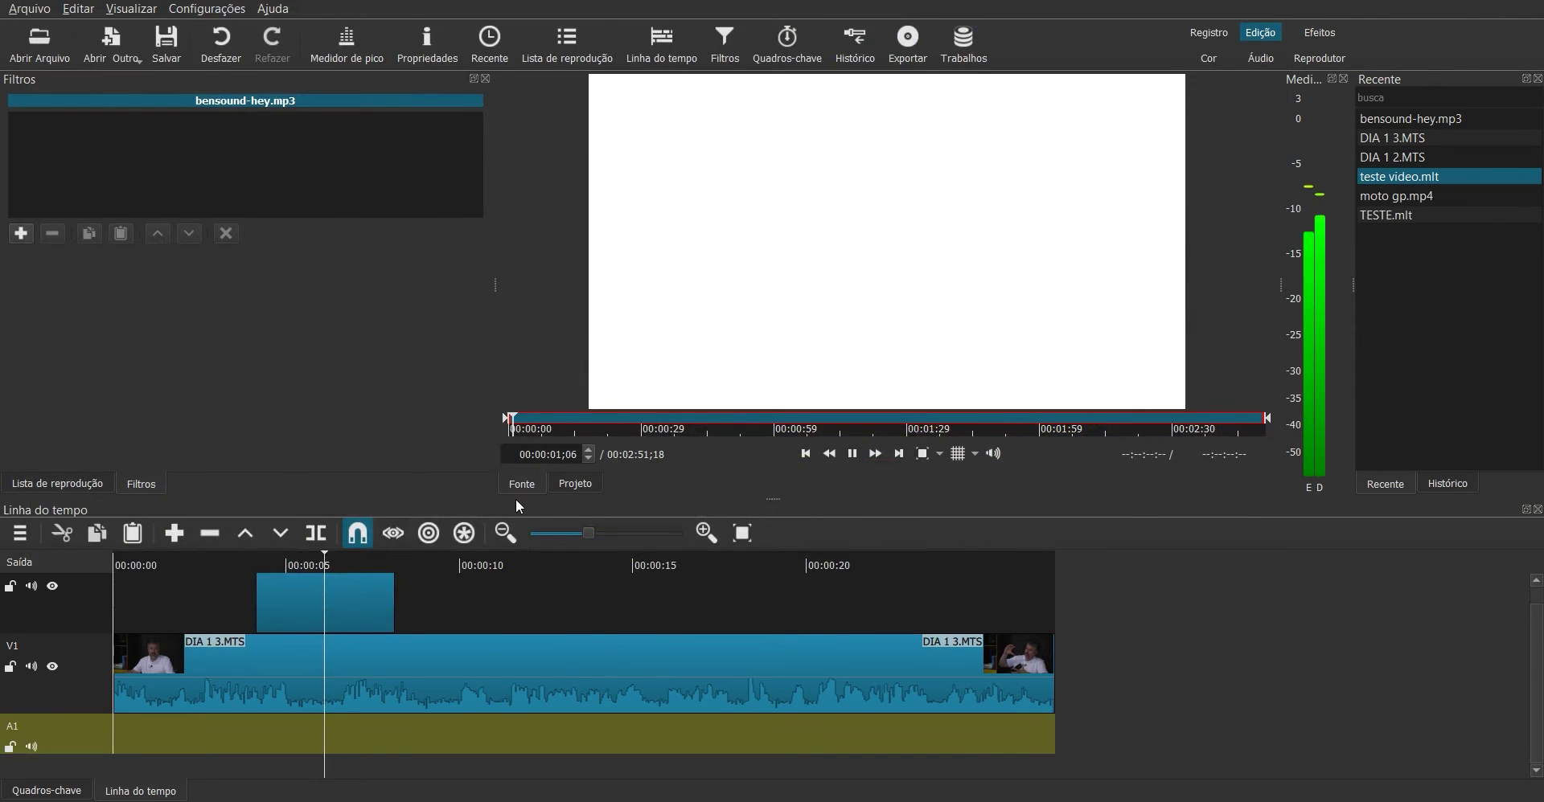
{"action": "left_click", "coordinate": [852, 455]}
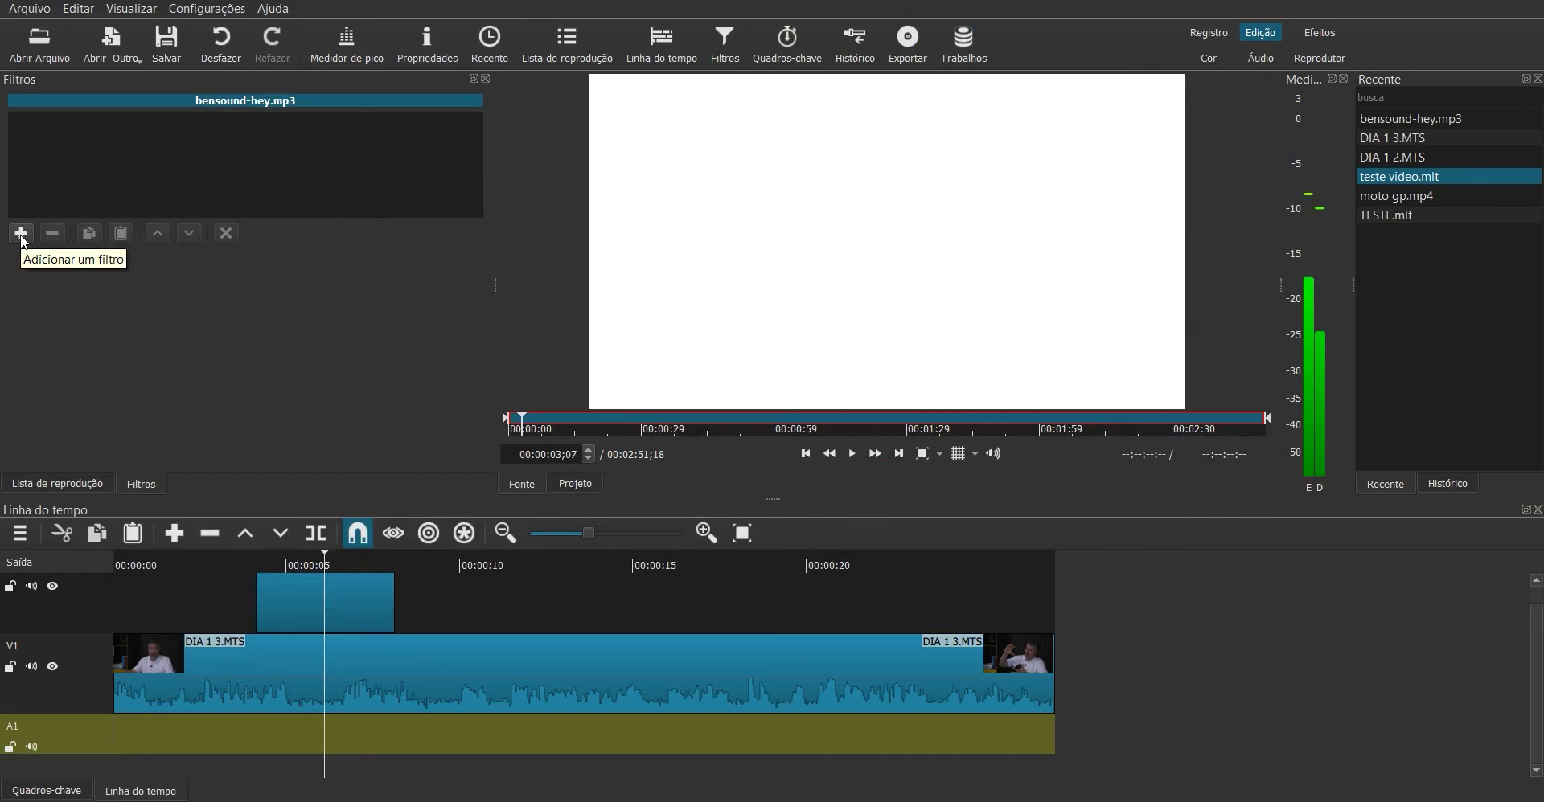
Append bensound-hey.mp3 to track A1 and play the timeline from near its start to hear the music with the interview.
{"action": "left_click", "coordinate": [180, 536]}
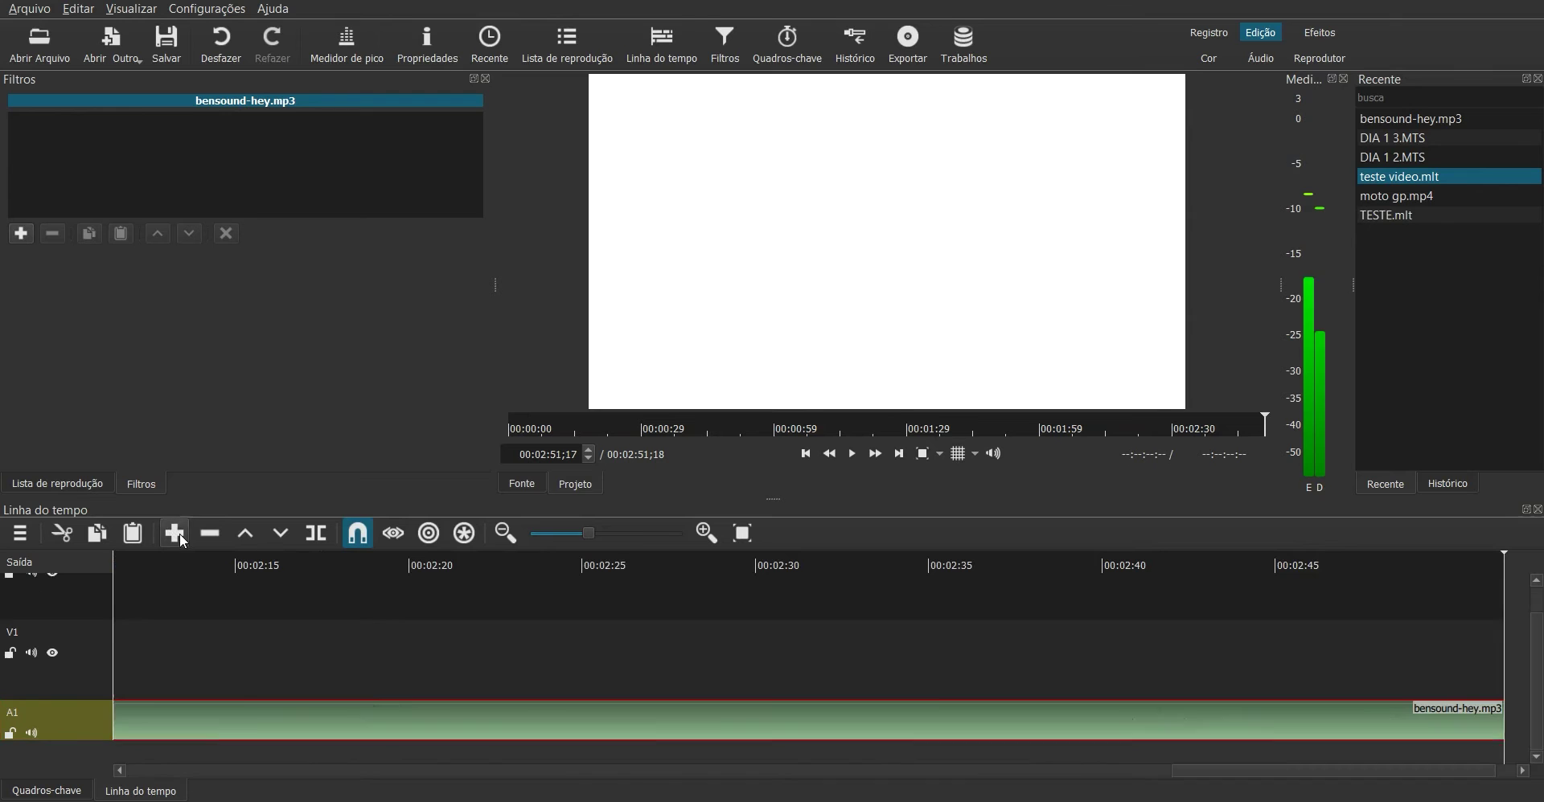
{"action": "left_click_drag", "start_coordinate": [1257, 775], "coordinate": [160, 782]}
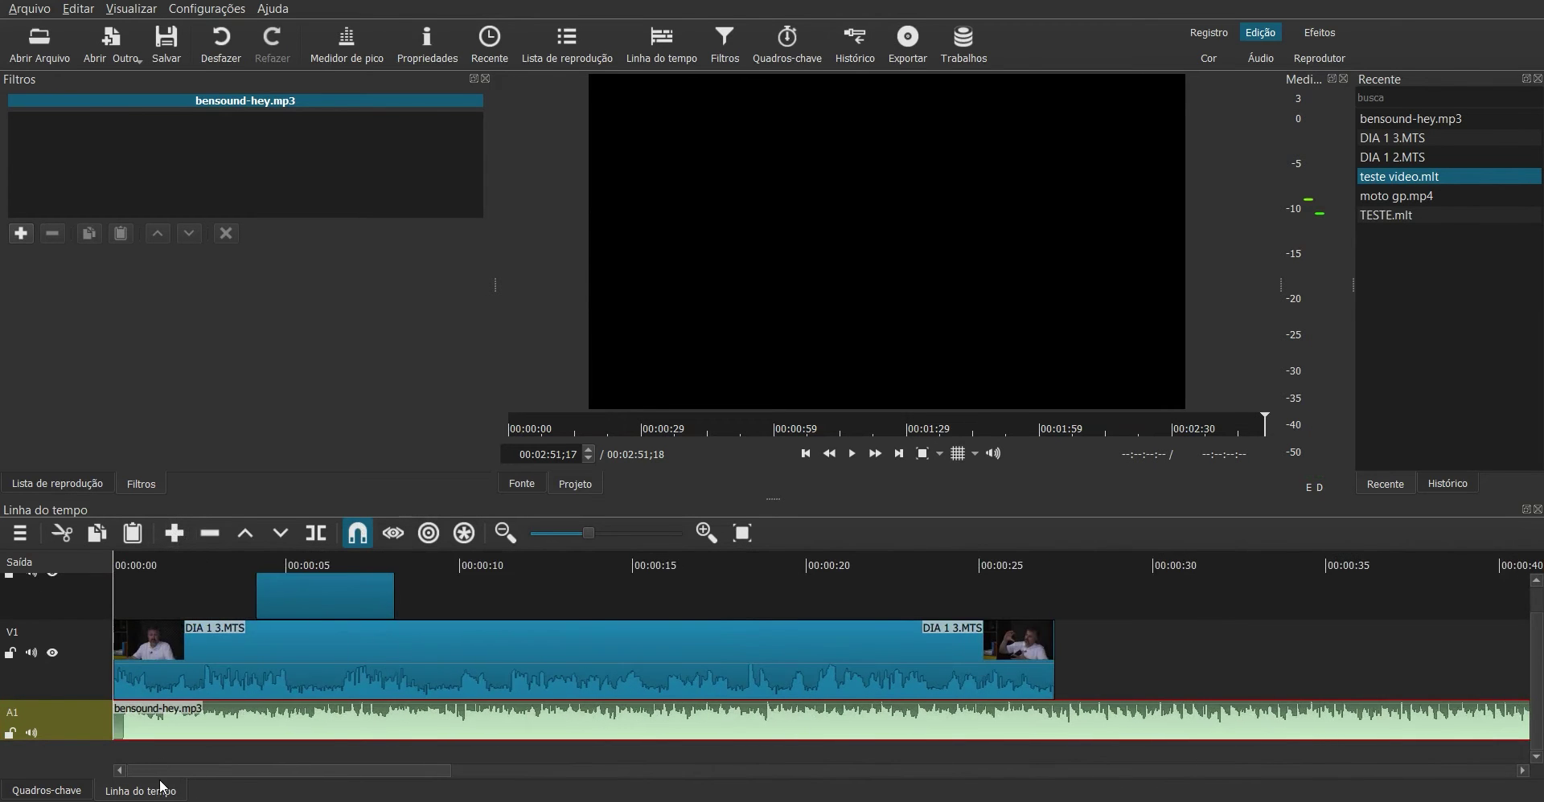
{"action": "left_click", "coordinate": [138, 562]}
{"action": "key", "text": "space"}
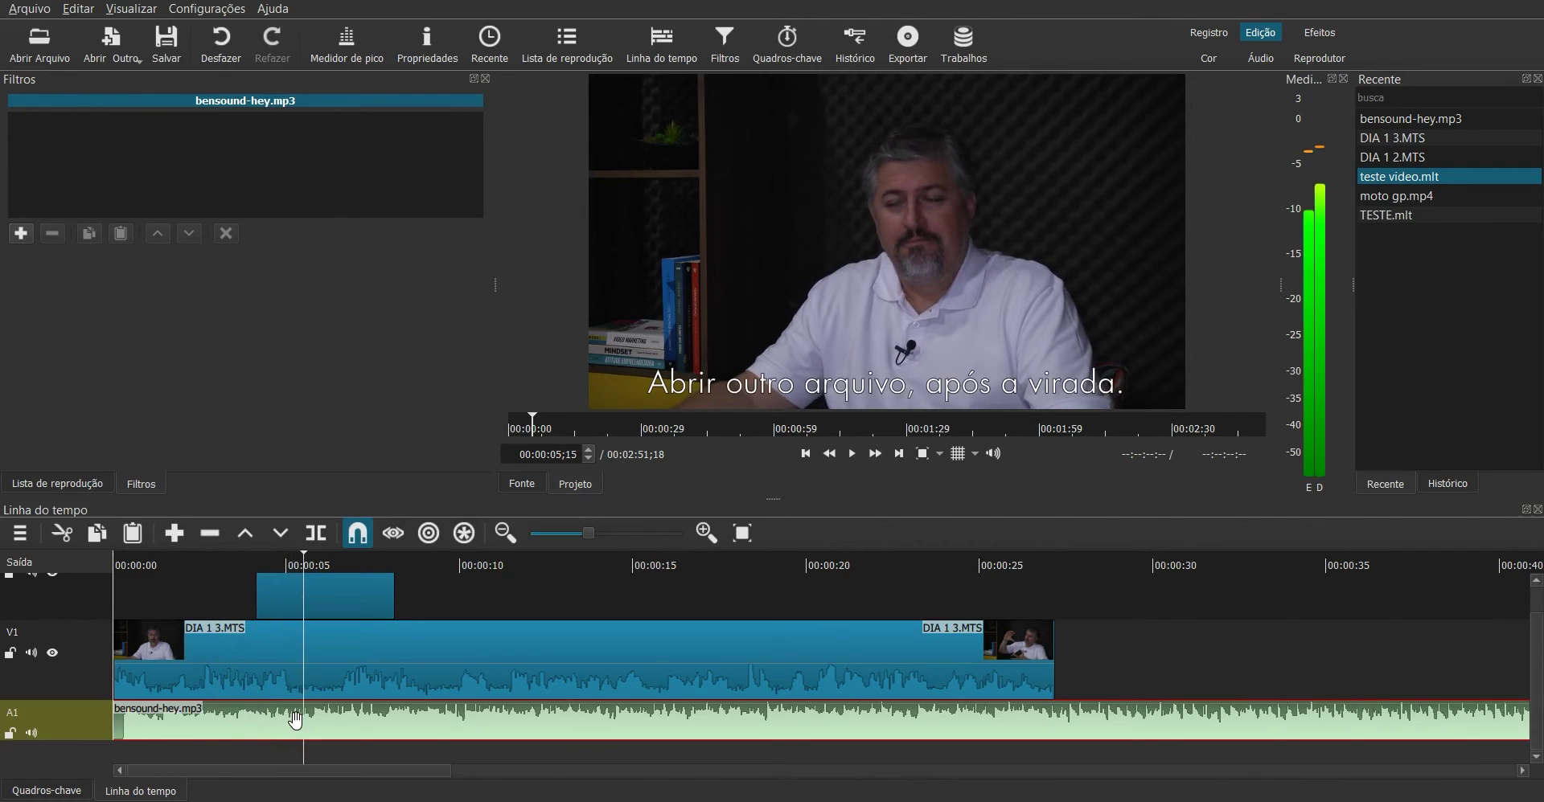
{"action": "key", "text": "space"}
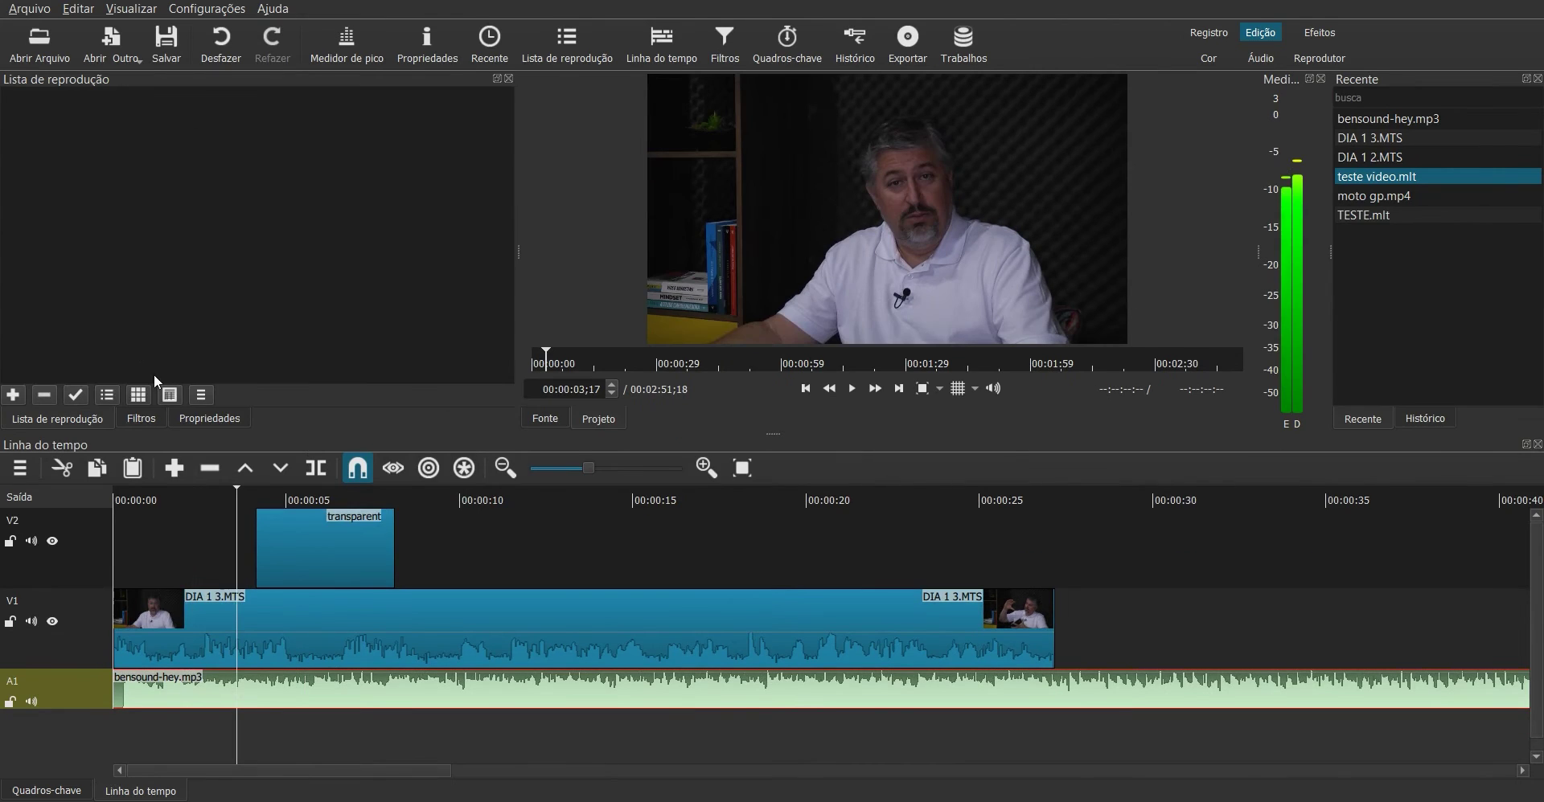
Add a Ganho / Volume filter at -20,0 dB to the bensound-hey.mp3 clip and play the mix from the start.
{"action": "left_click", "coordinate": [141, 420]}
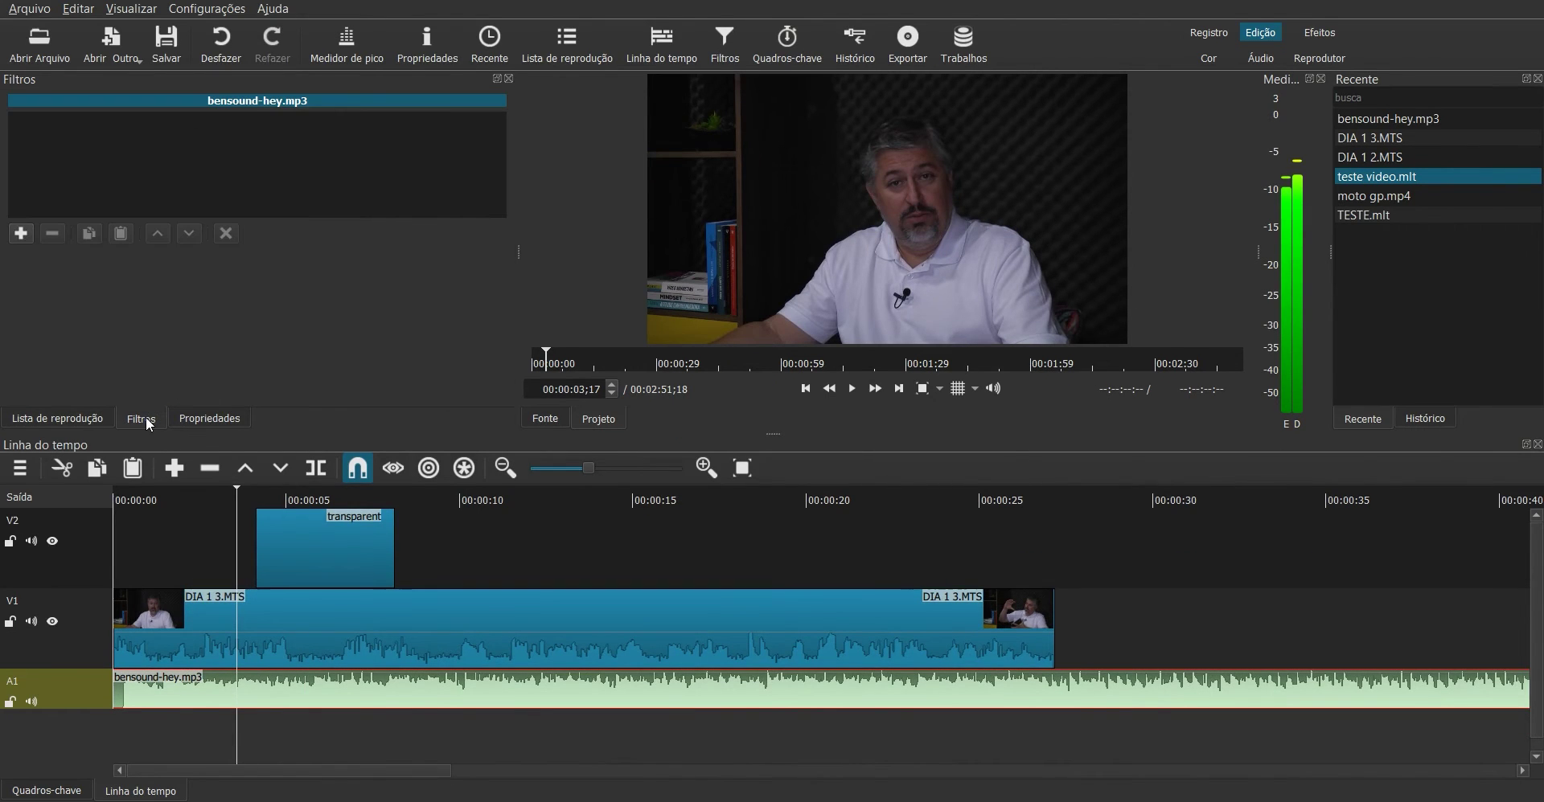
{"action": "left_click", "coordinate": [20, 233]}
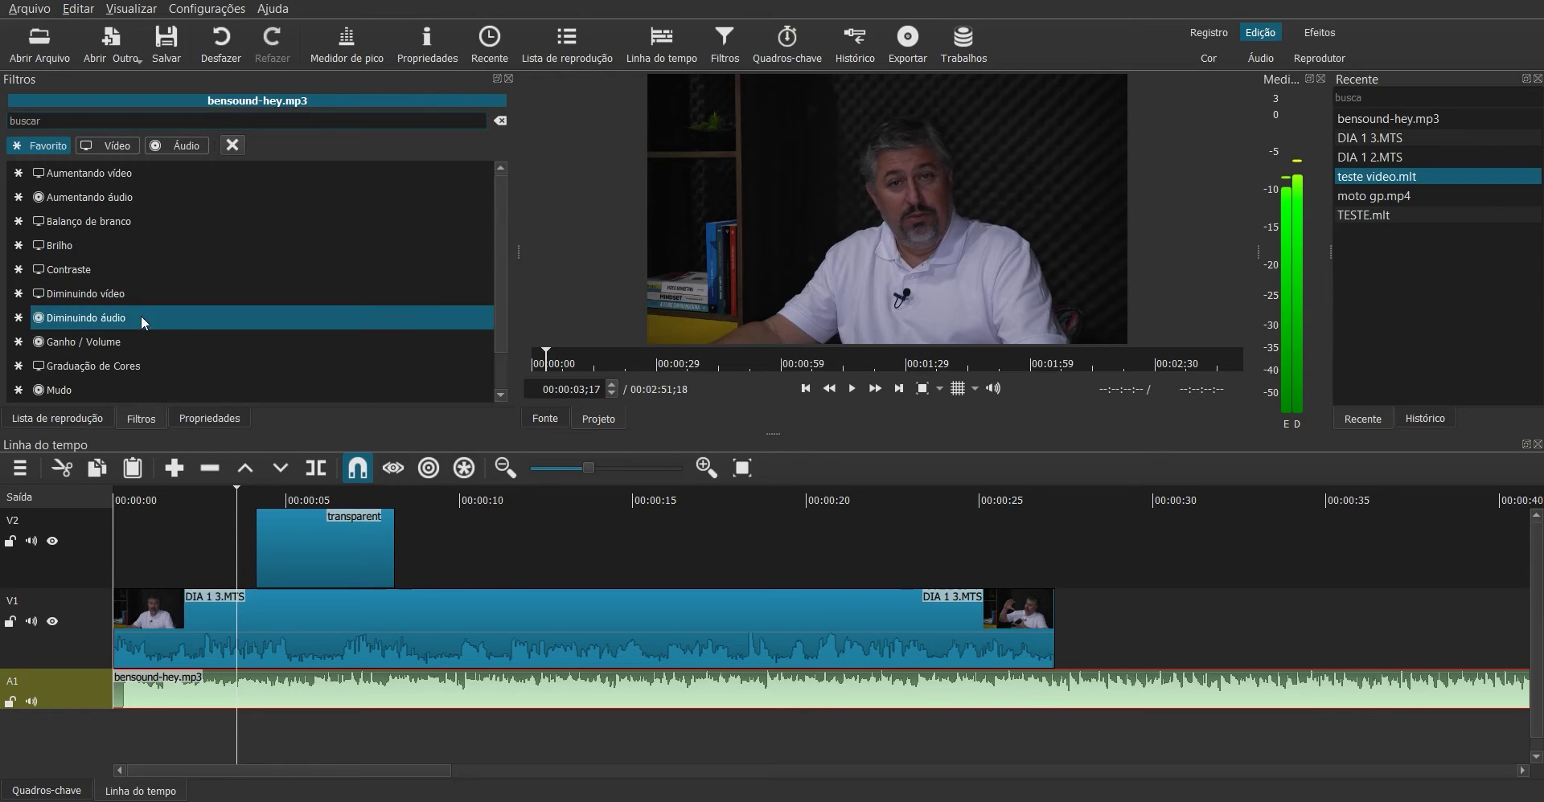
{"action": "left_click", "coordinate": [94, 341]}
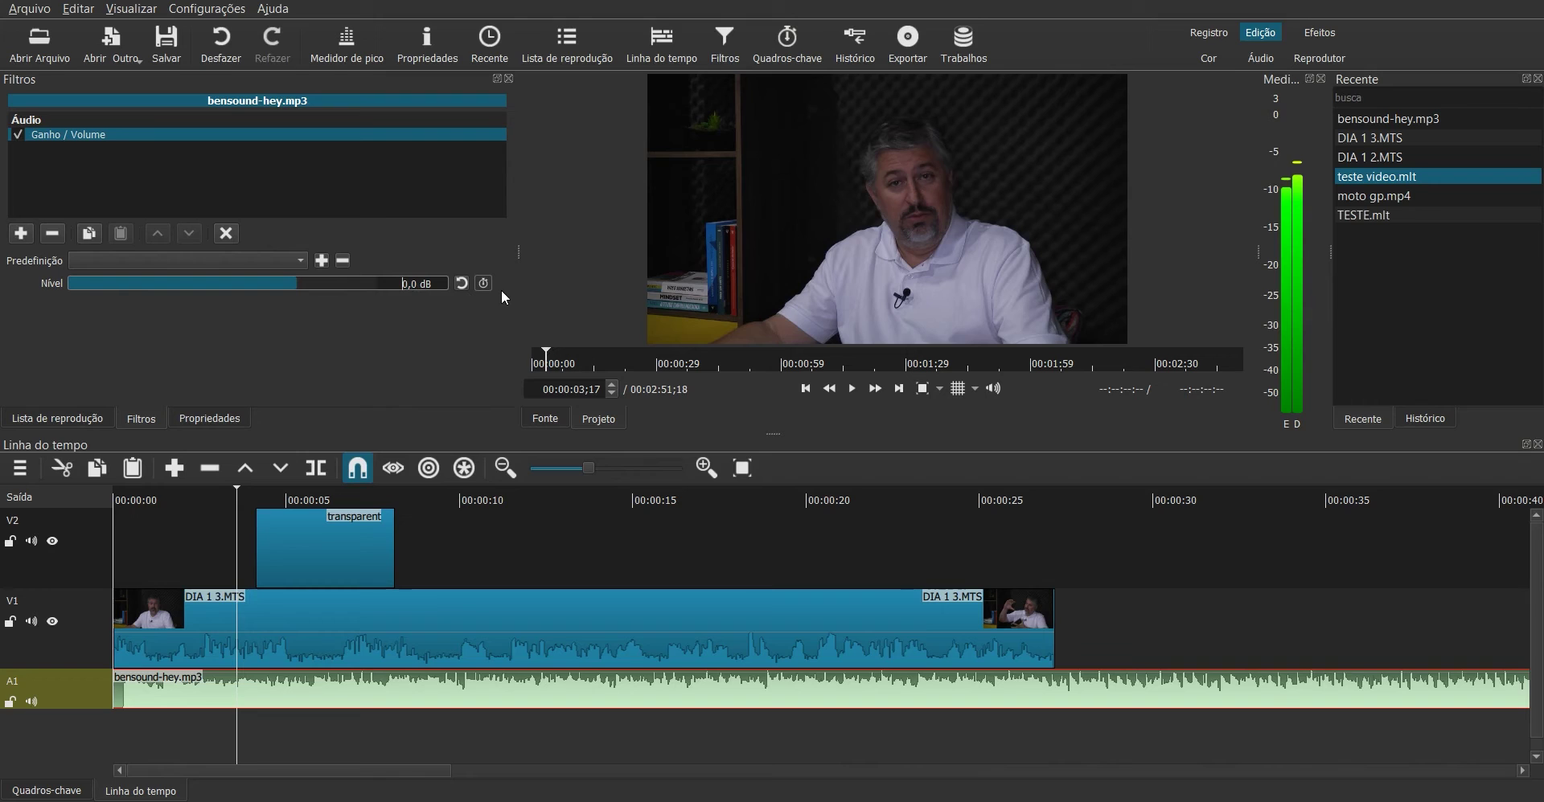
{"action": "type", "text": "2"}
{"action": "left_click", "coordinate": [125, 492]}
{"action": "key", "text": "space"}
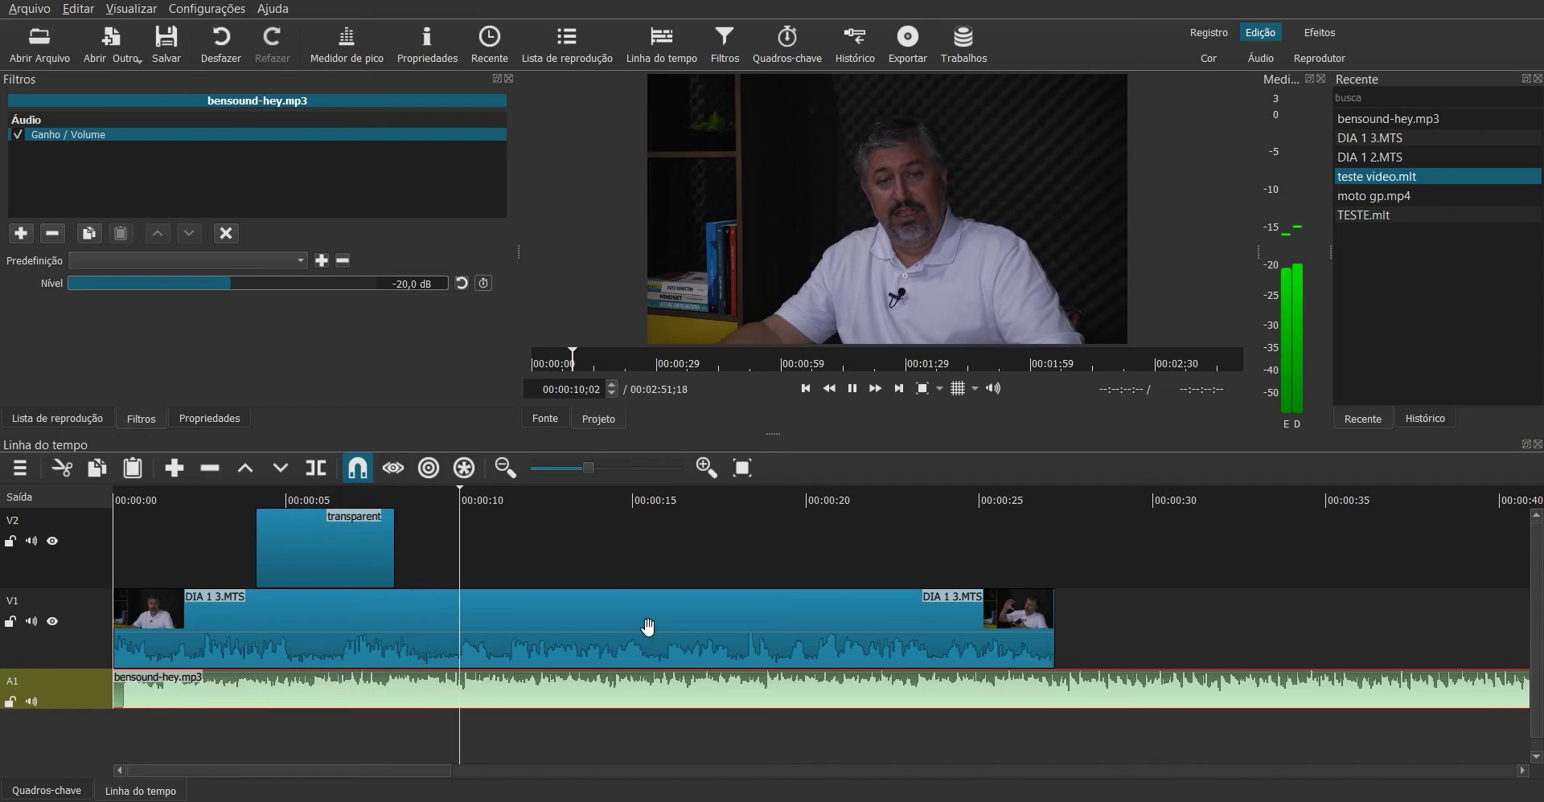
{"action": "key", "text": "space"}
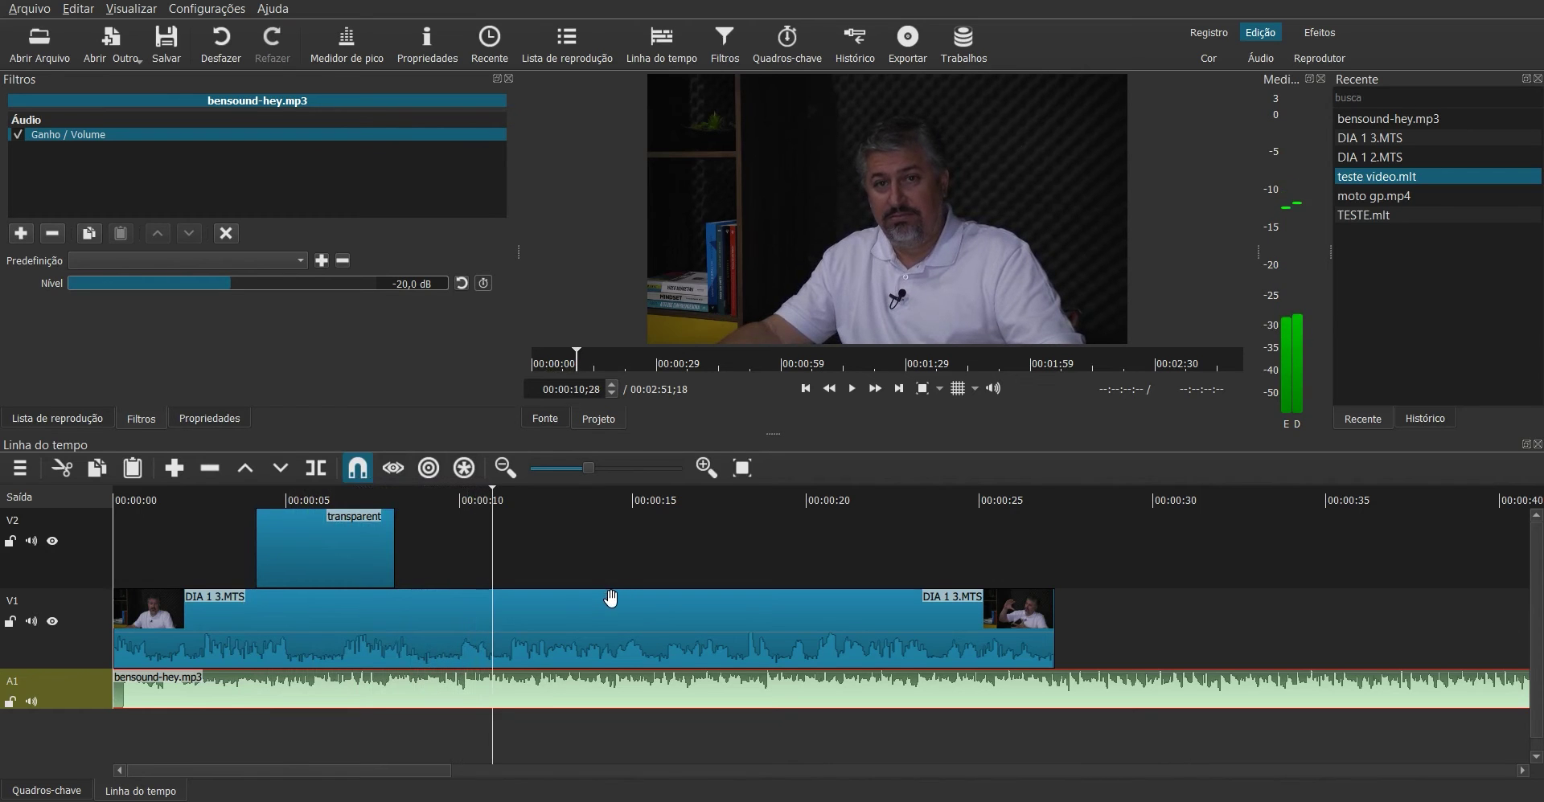
Add a Ganho / Volume filter at 5,0 dB to the DIA 1 3.MTS clip and play the mix from near the start.
{"action": "left_click", "coordinate": [447, 647]}
{"action": "left_click", "coordinate": [21, 234]}
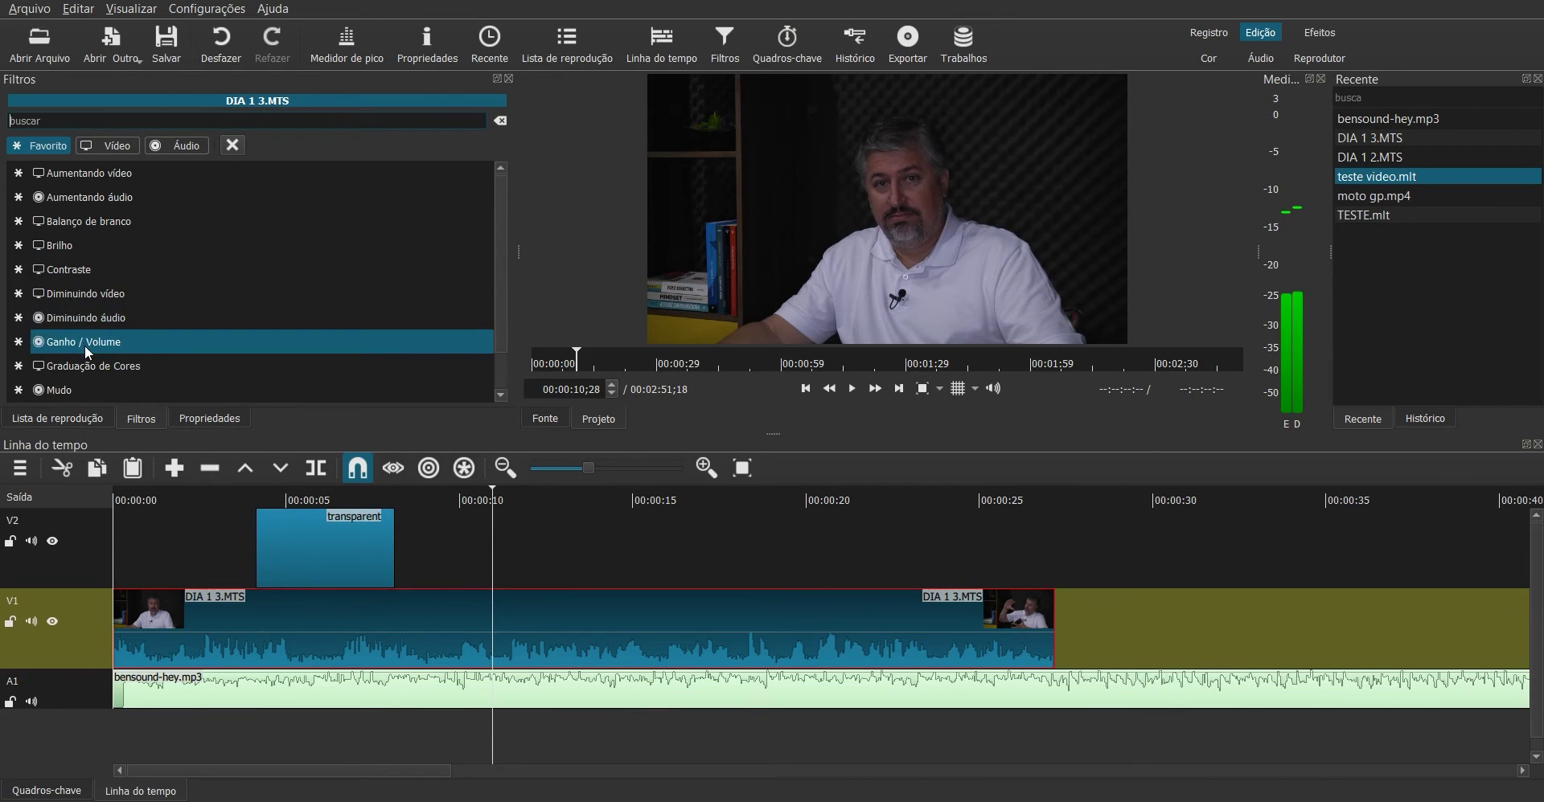
{"action": "left_click", "coordinate": [86, 346]}
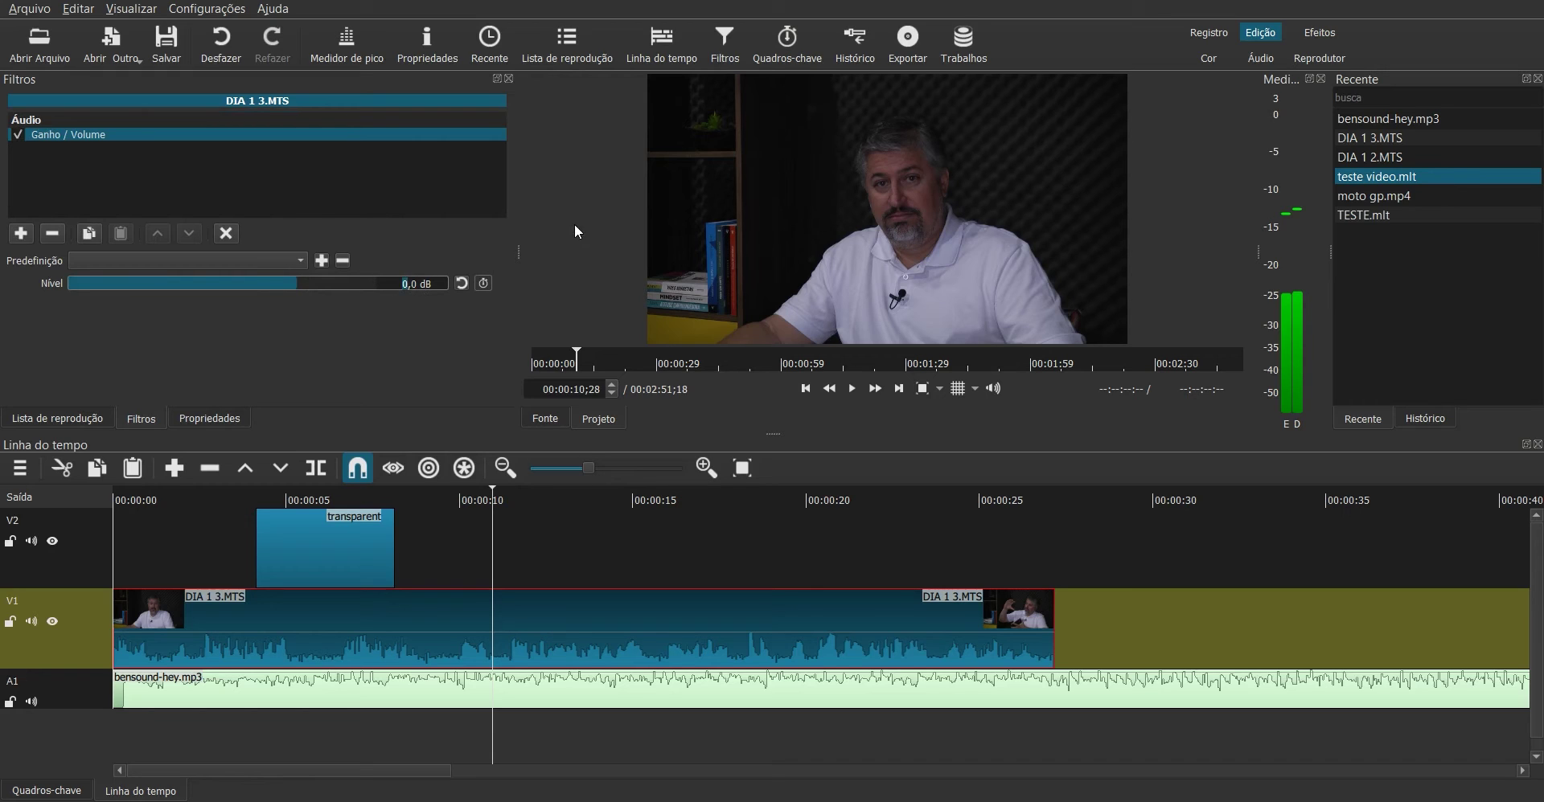
{"action": "type", "text": "5"}
{"action": "key", "text": "Return"}
{"action": "left_click", "coordinate": [148, 494]}
{"action": "key", "text": "space"}
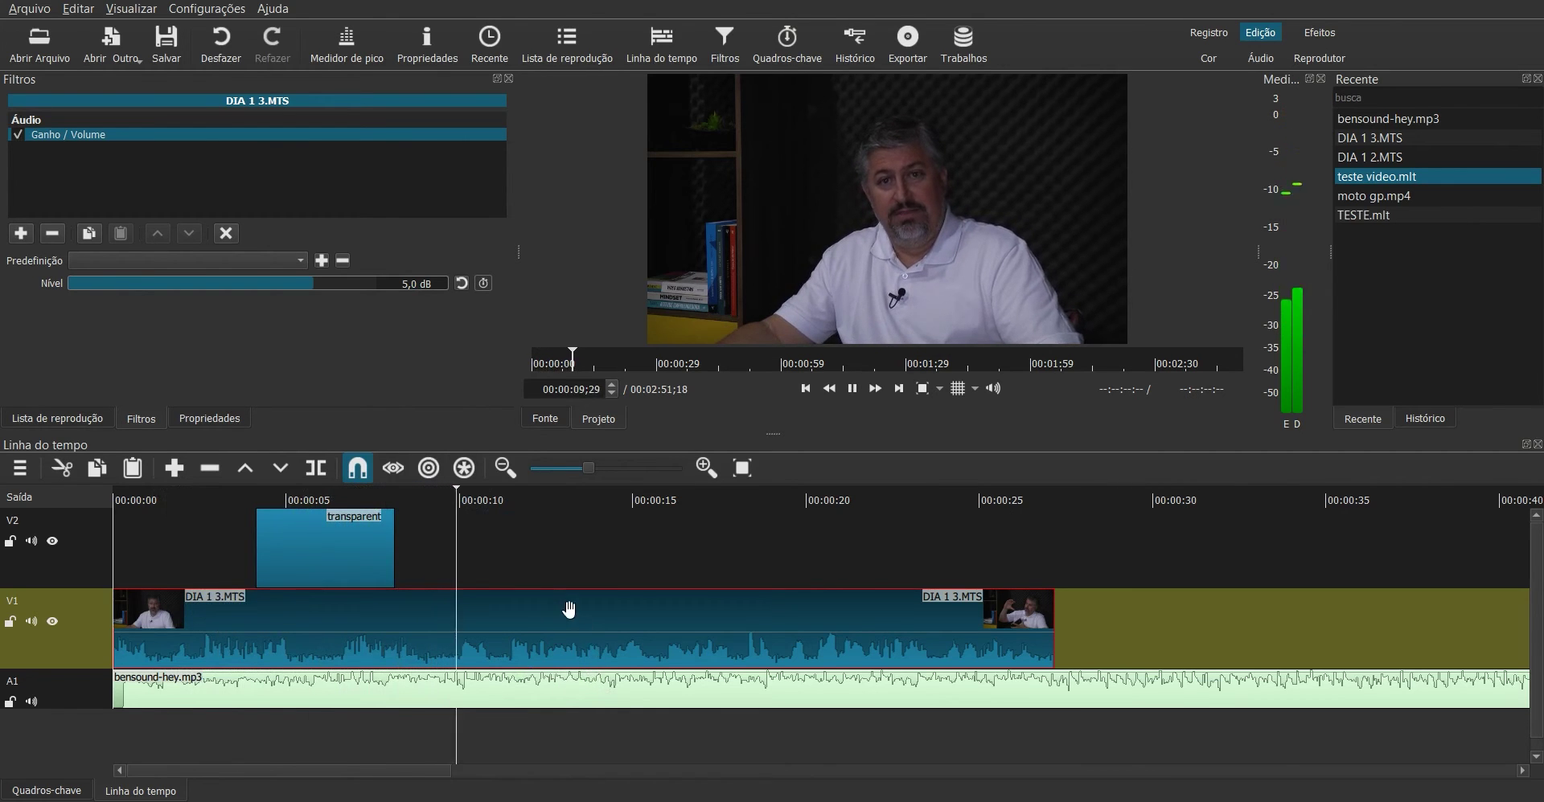
{"action": "key", "text": "space"}
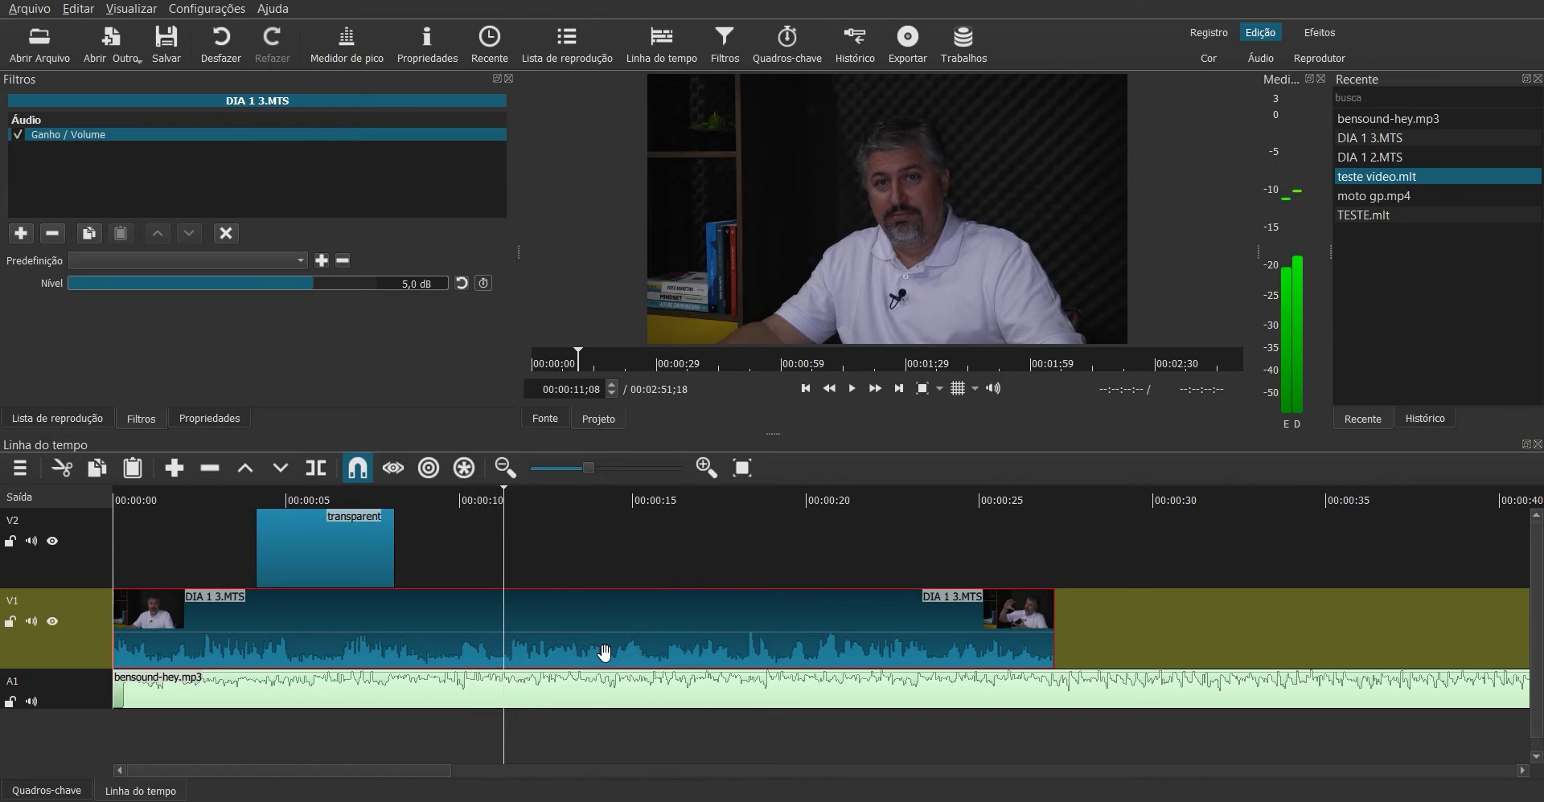
Compare the Ganho / Volume levels of the bensound-hey.mp3 and DIA 1 3.MTS clips.
{"action": "left_click", "coordinate": [596, 692]}
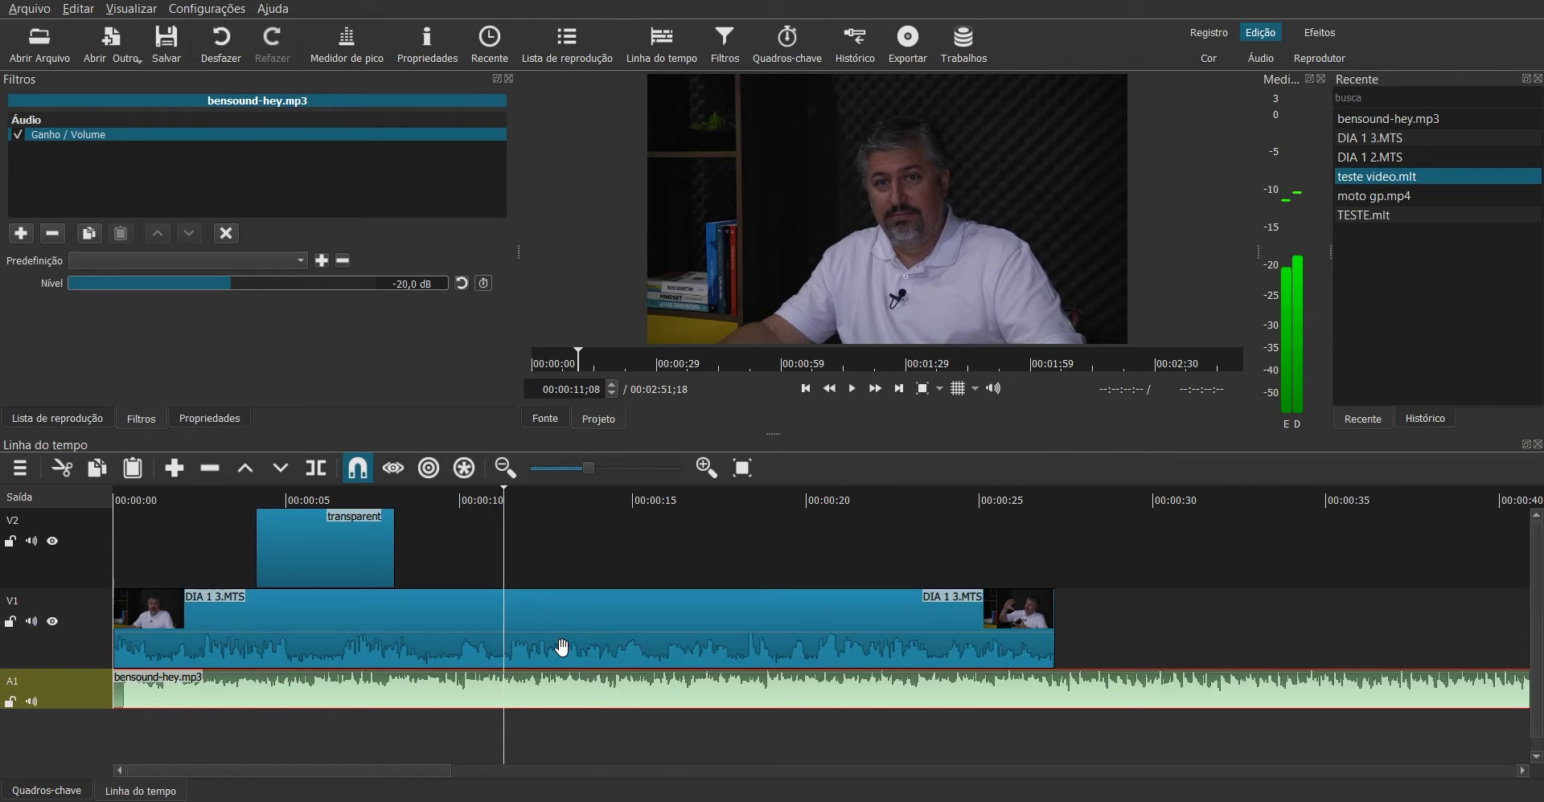
{"action": "key", "text": "Up"}
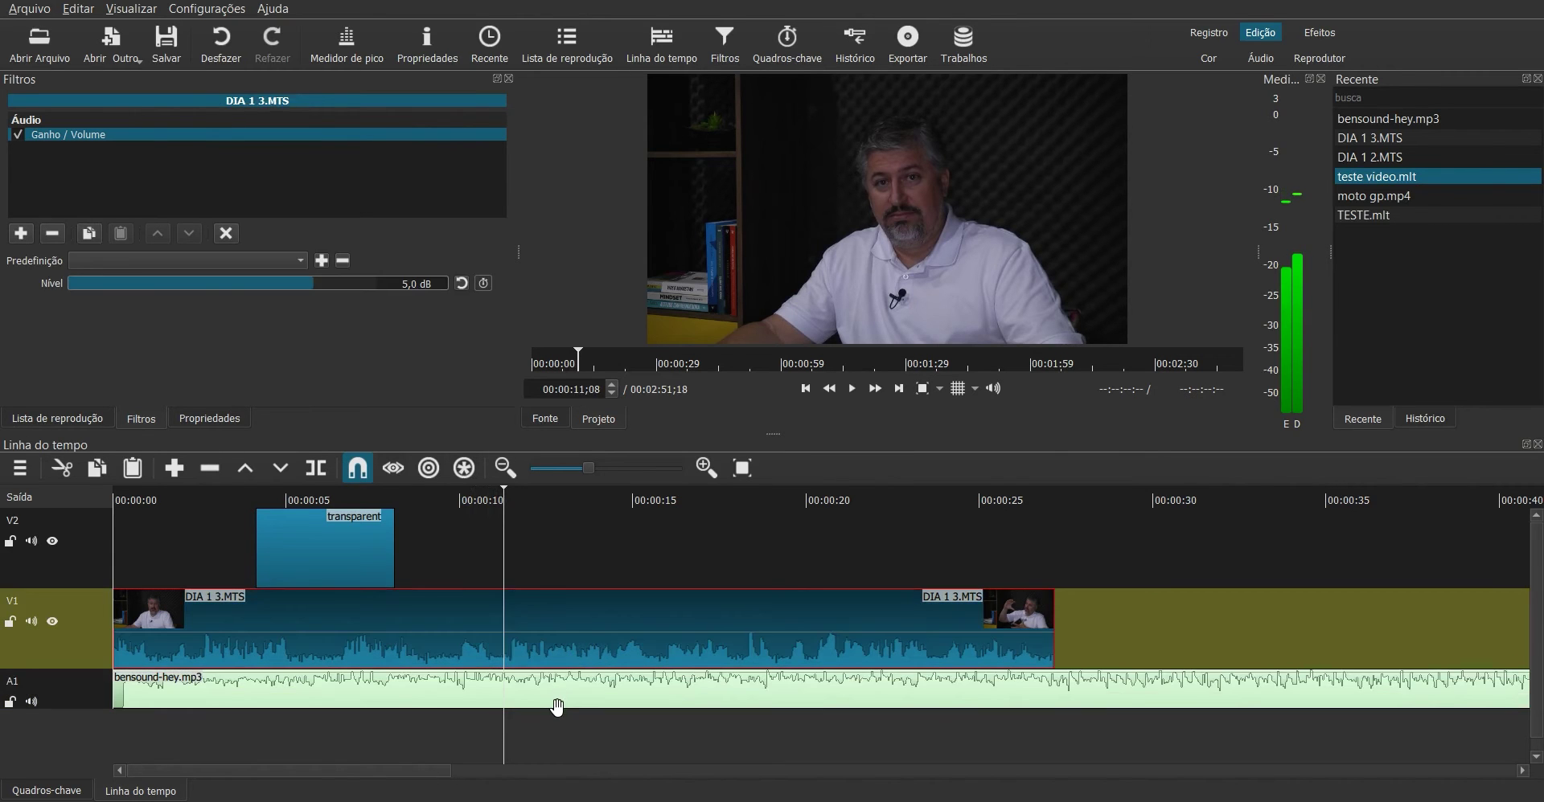
{"action": "key", "text": "Down"}
{"action": "key", "text": "Up"}
{"action": "key", "text": "Down"}
Split the bensound-hey.mp3 clip at 00:00:27;02, where the video ends, and delete the remaining music.
{"action": "left_click_drag", "start_coordinate": [1055, 507], "coordinate": [1052, 494]}
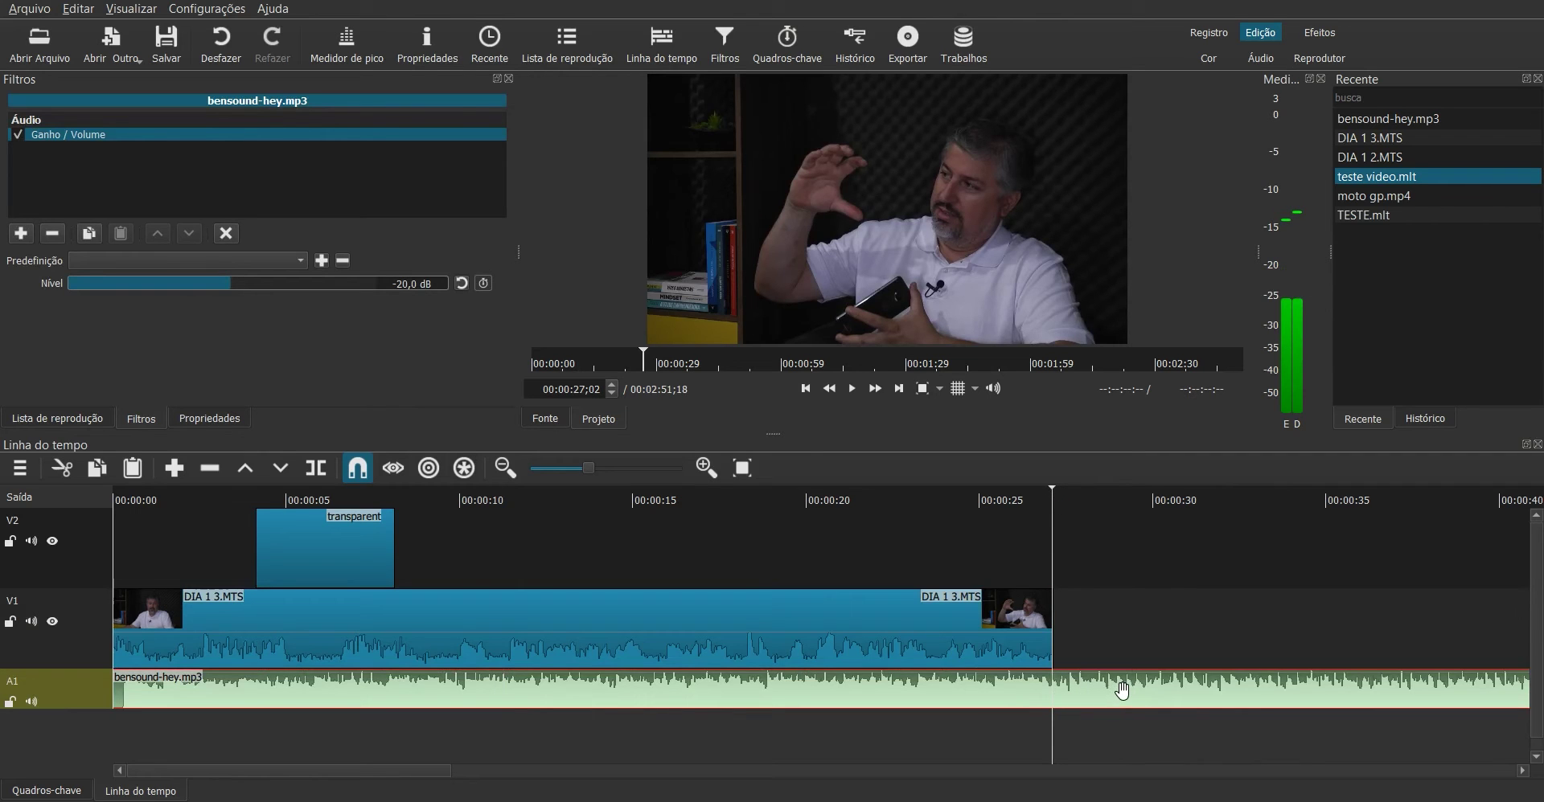
{"action": "key", "text": "s"}
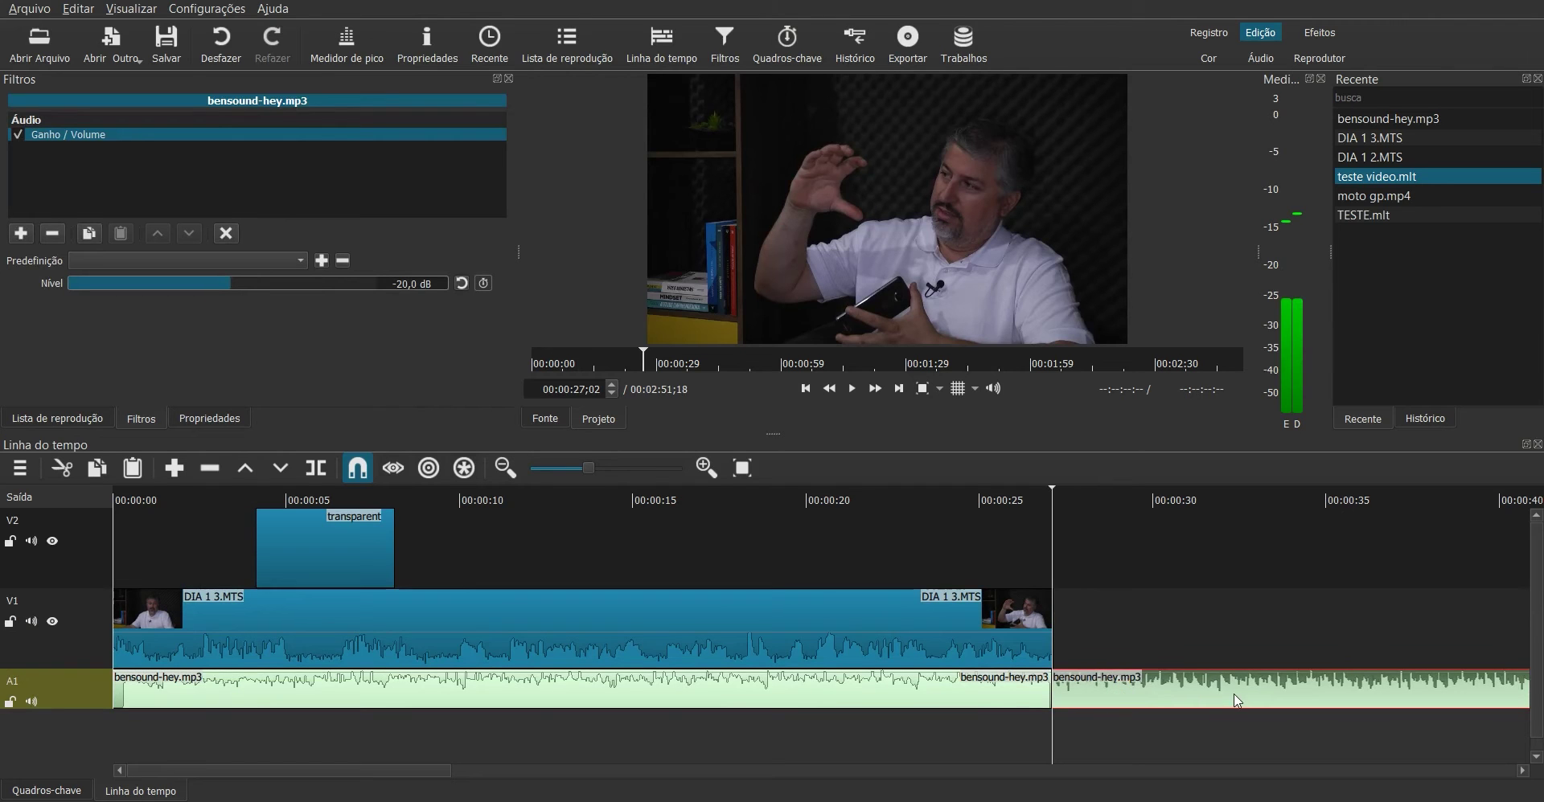
{"action": "key", "text": "Delete"}
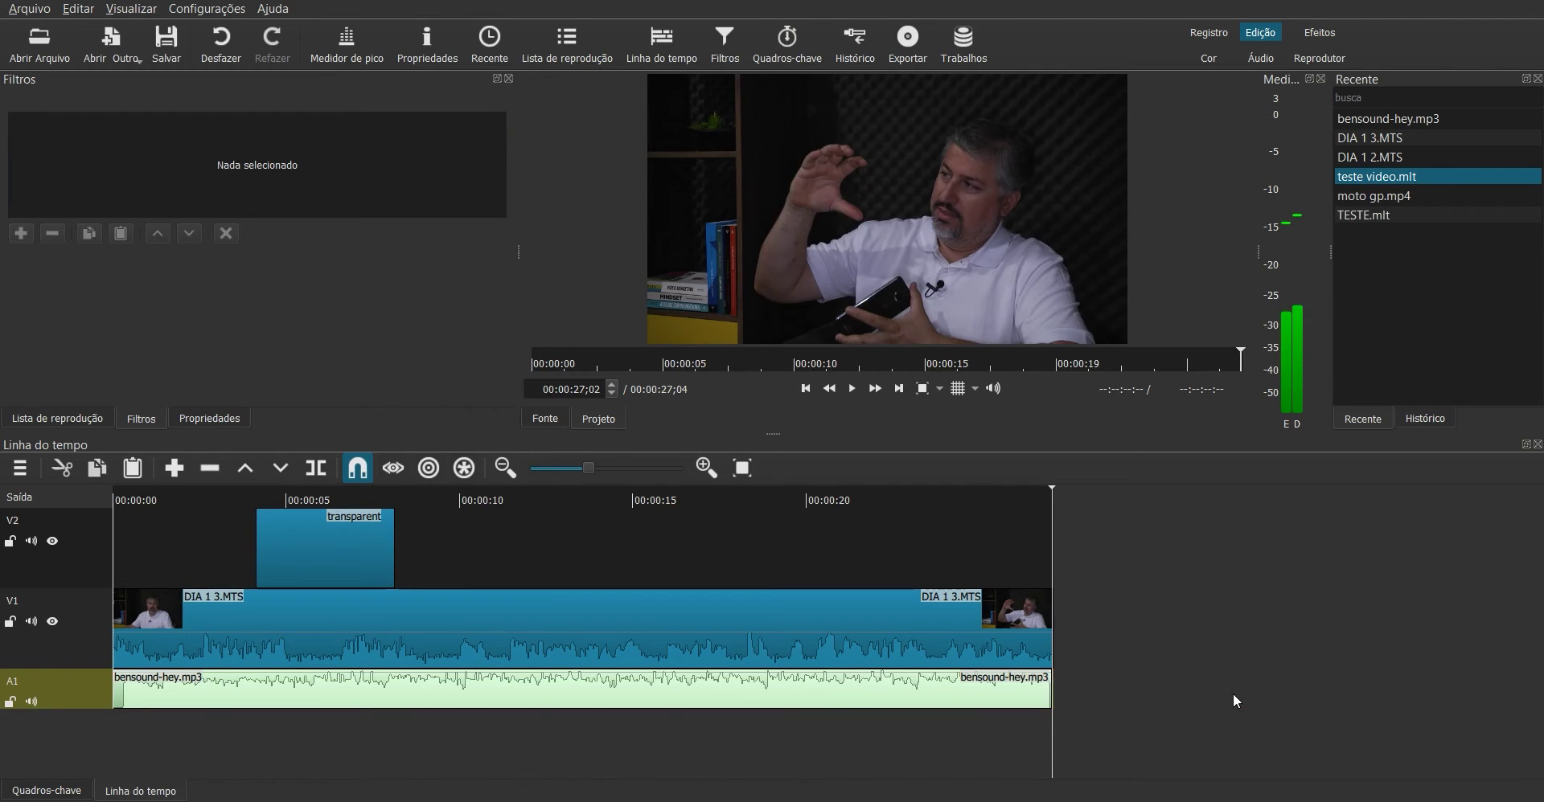
Add a Diminuindo áudio filter to the trimmed bensound-hey.mp3 clip to fade out the music.
{"action": "left_click", "coordinate": [1001, 691]}
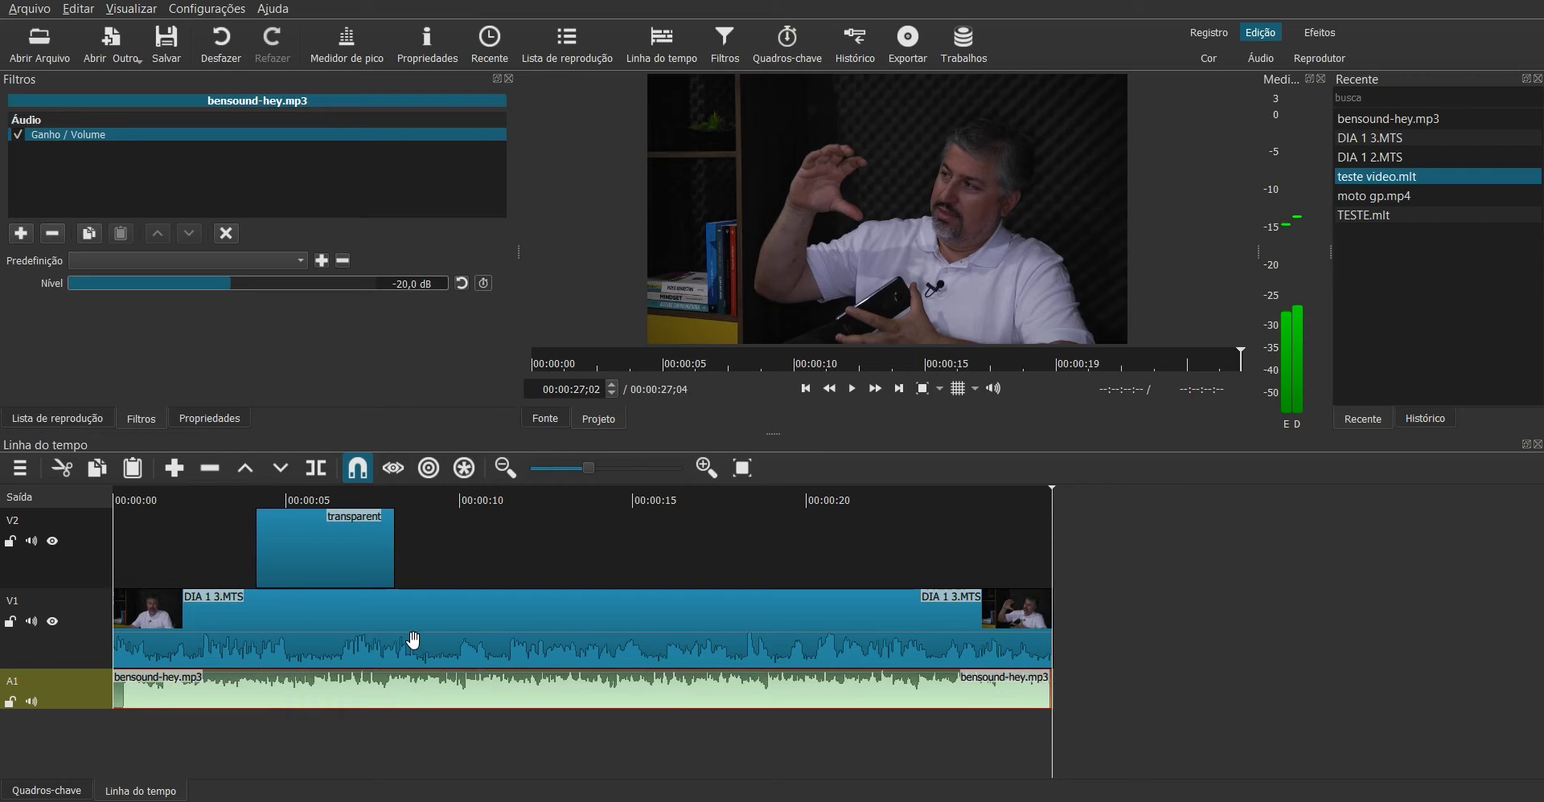
{"action": "left_click", "coordinate": [21, 234]}
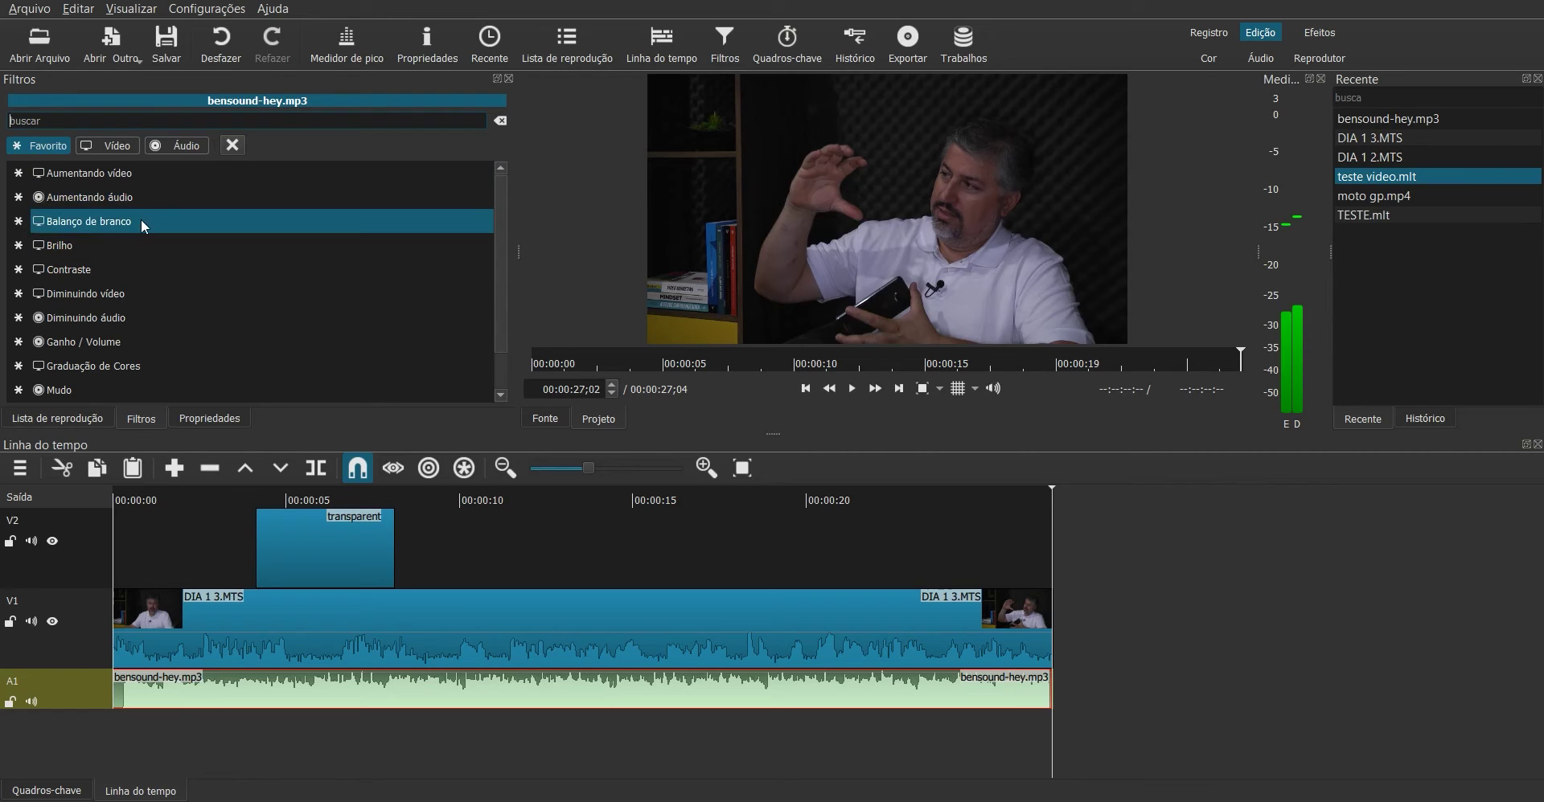
{"action": "left_click", "coordinate": [138, 318]}
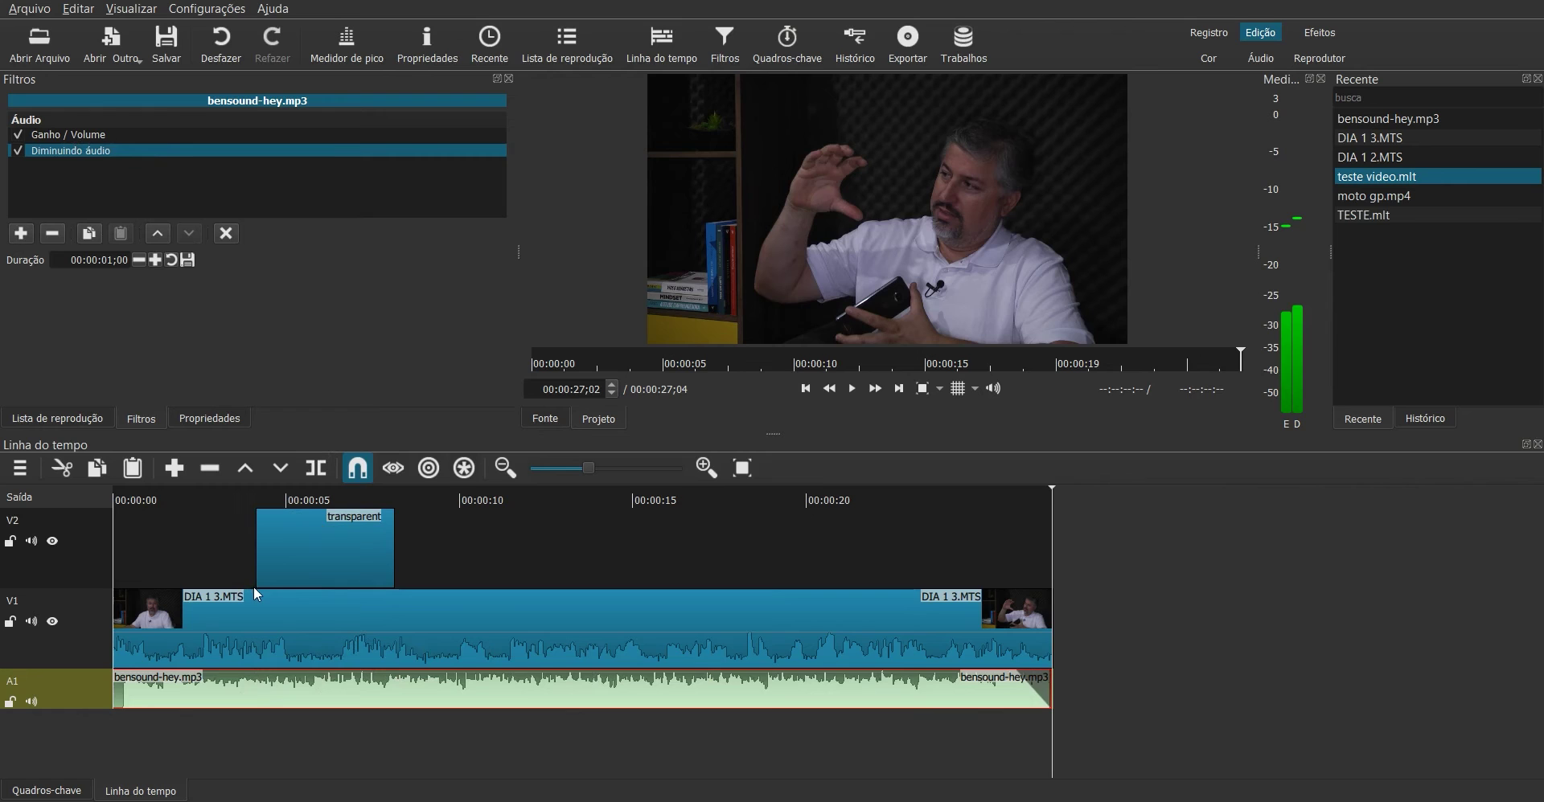
Review the filters applied to the DIA 1 3.MTS clip and the transparent title clip.
{"action": "left_click", "coordinate": [351, 626]}
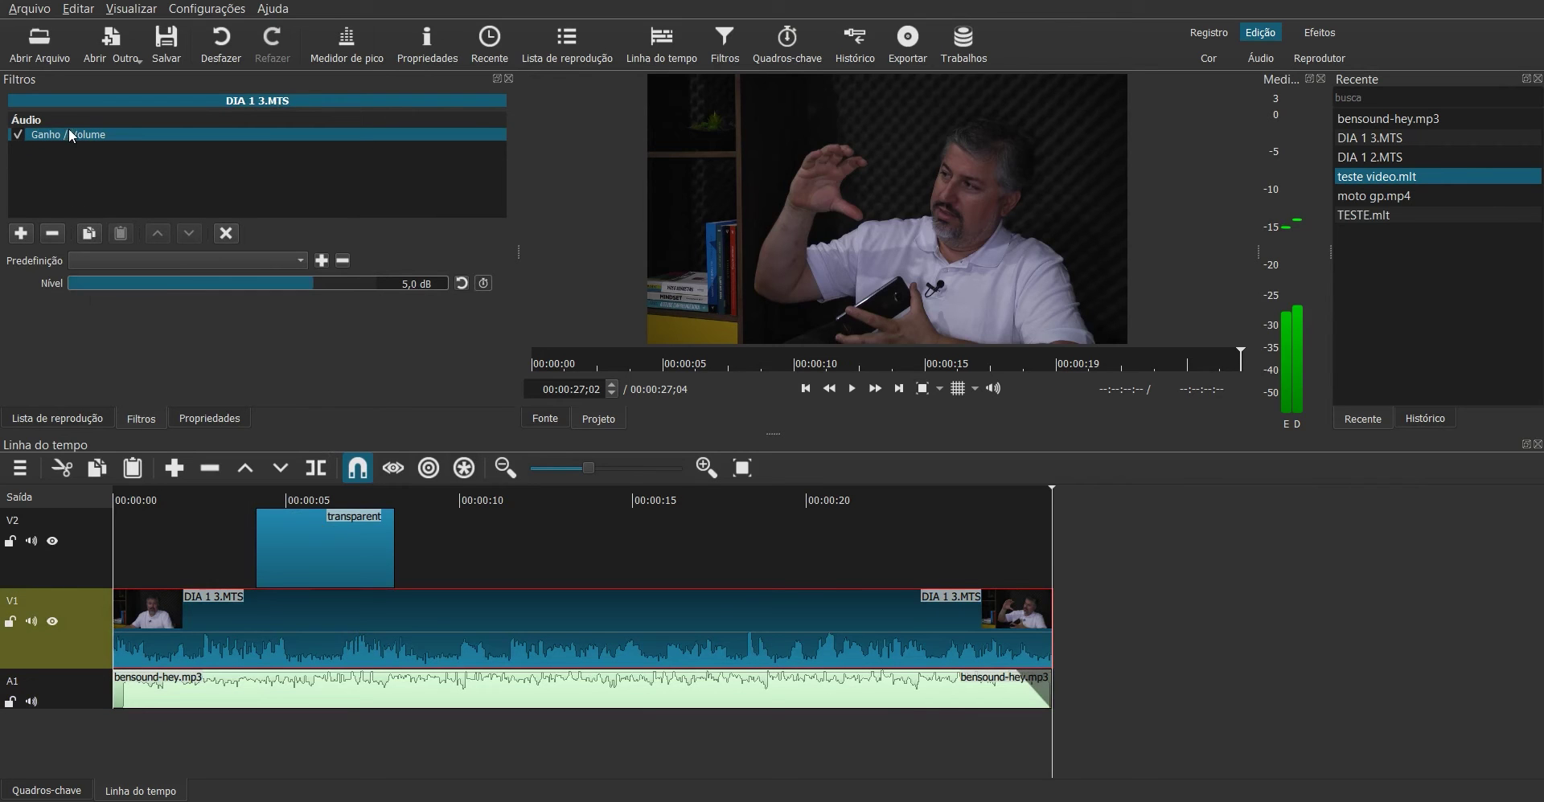
{"action": "left_click", "coordinate": [326, 543]}
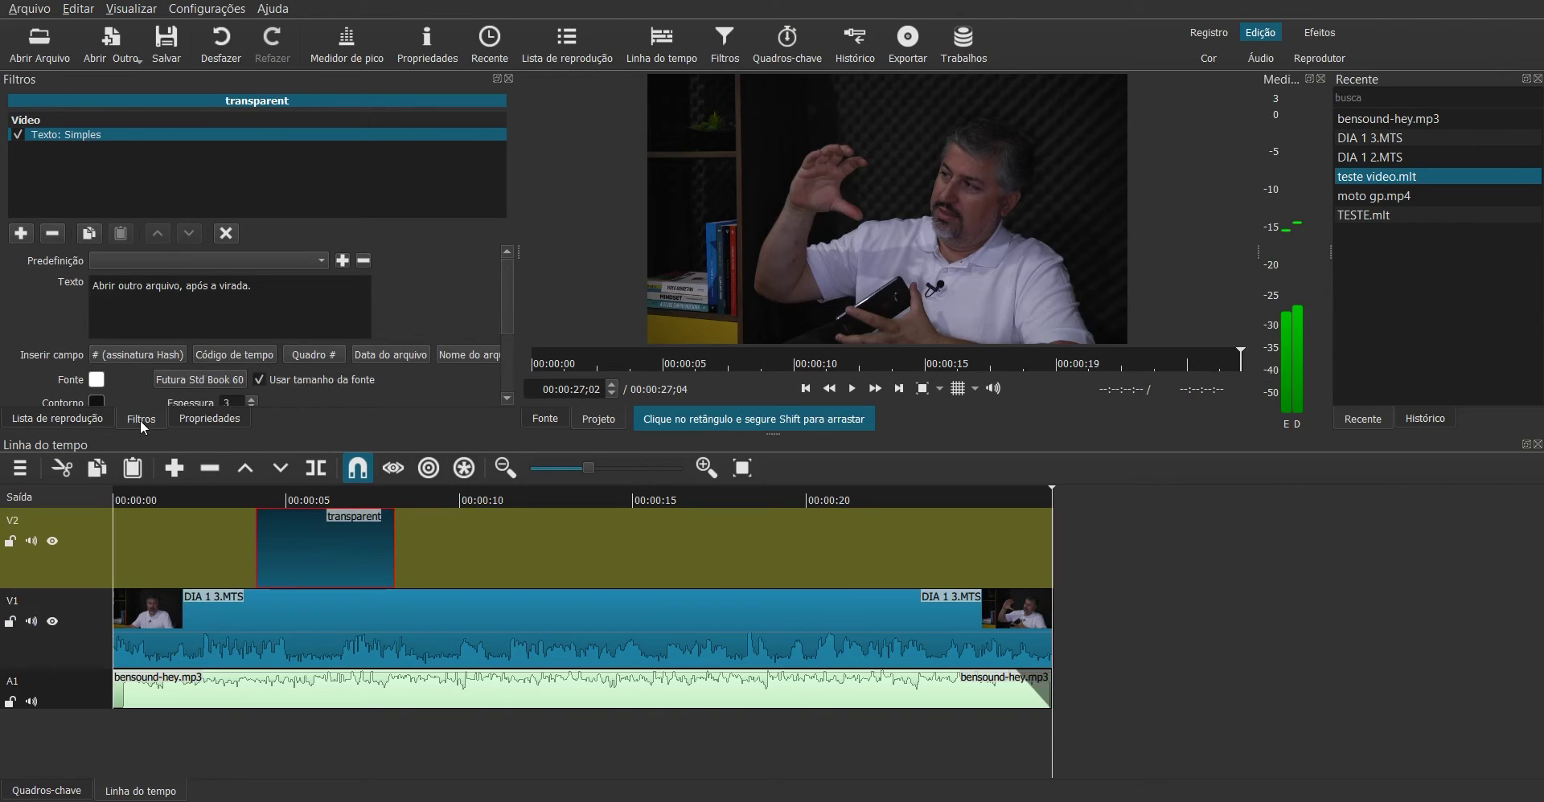
Review the properties and filters of the transparent title clip and the DIA 1 3.MTS clip.
{"action": "left_click", "coordinate": [220, 421]}
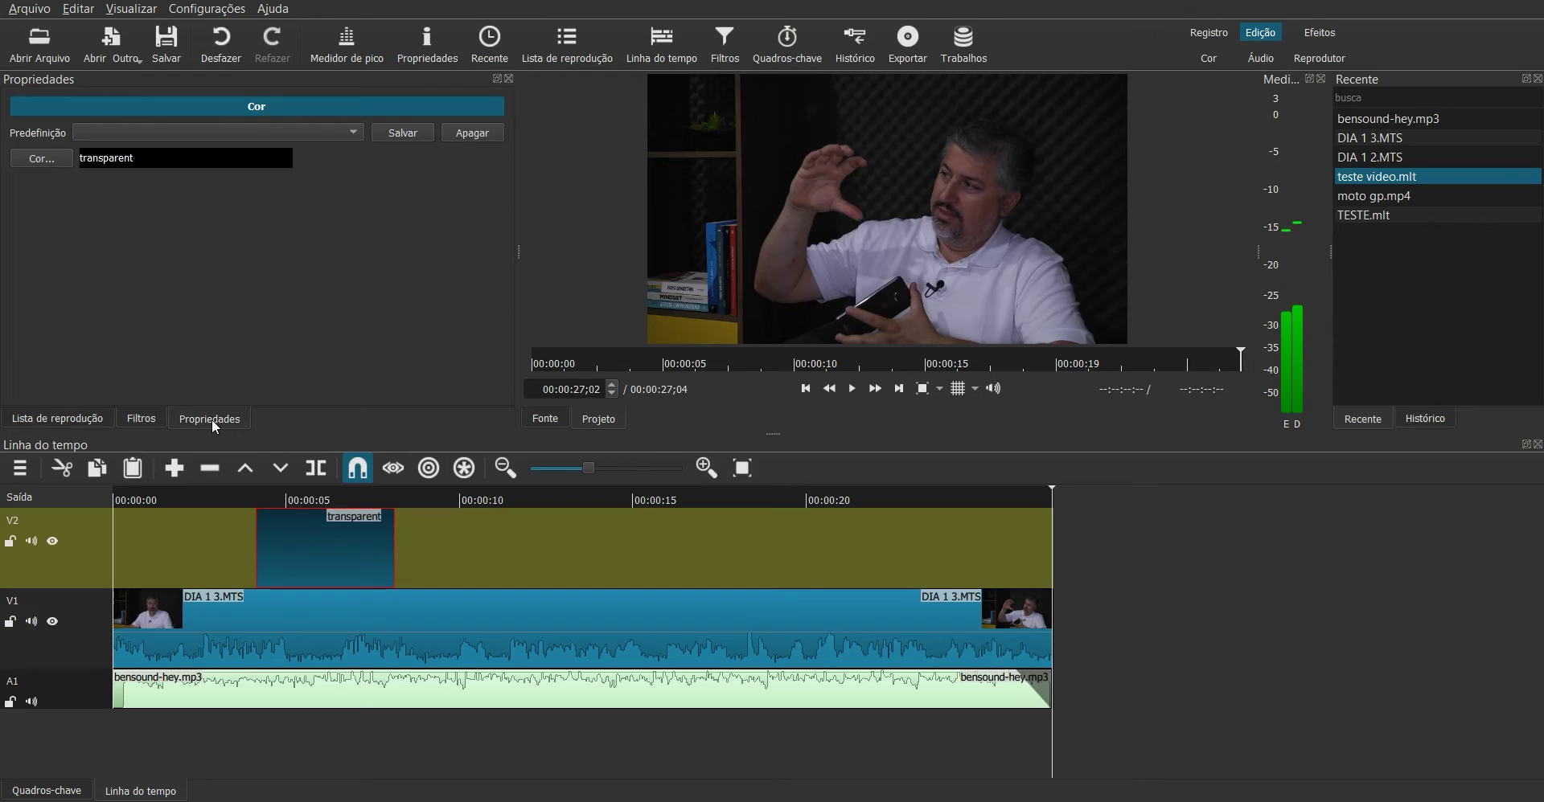
{"action": "left_click", "coordinate": [134, 418]}
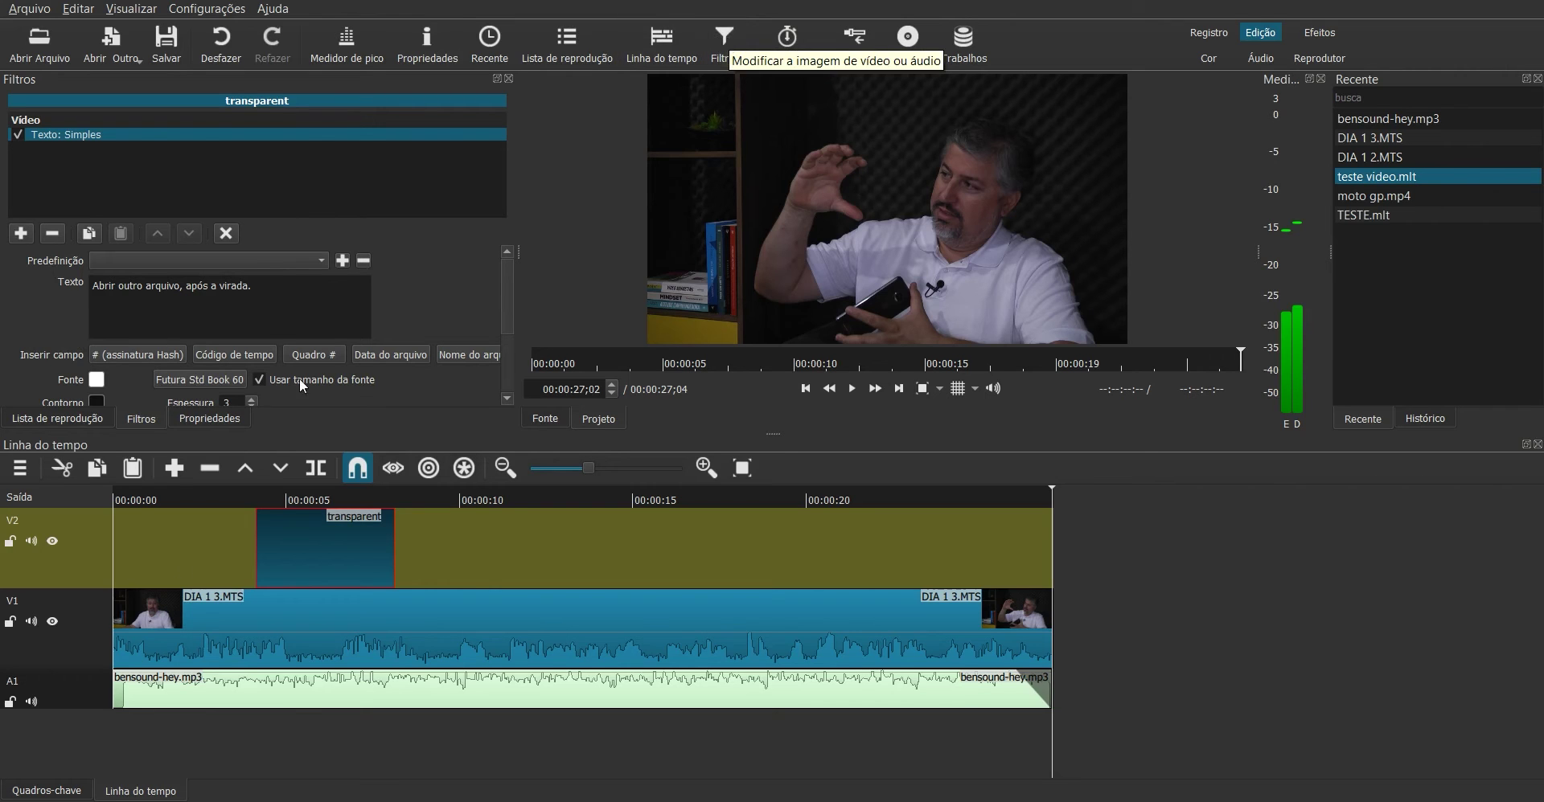
{"action": "left_click", "coordinate": [325, 629]}
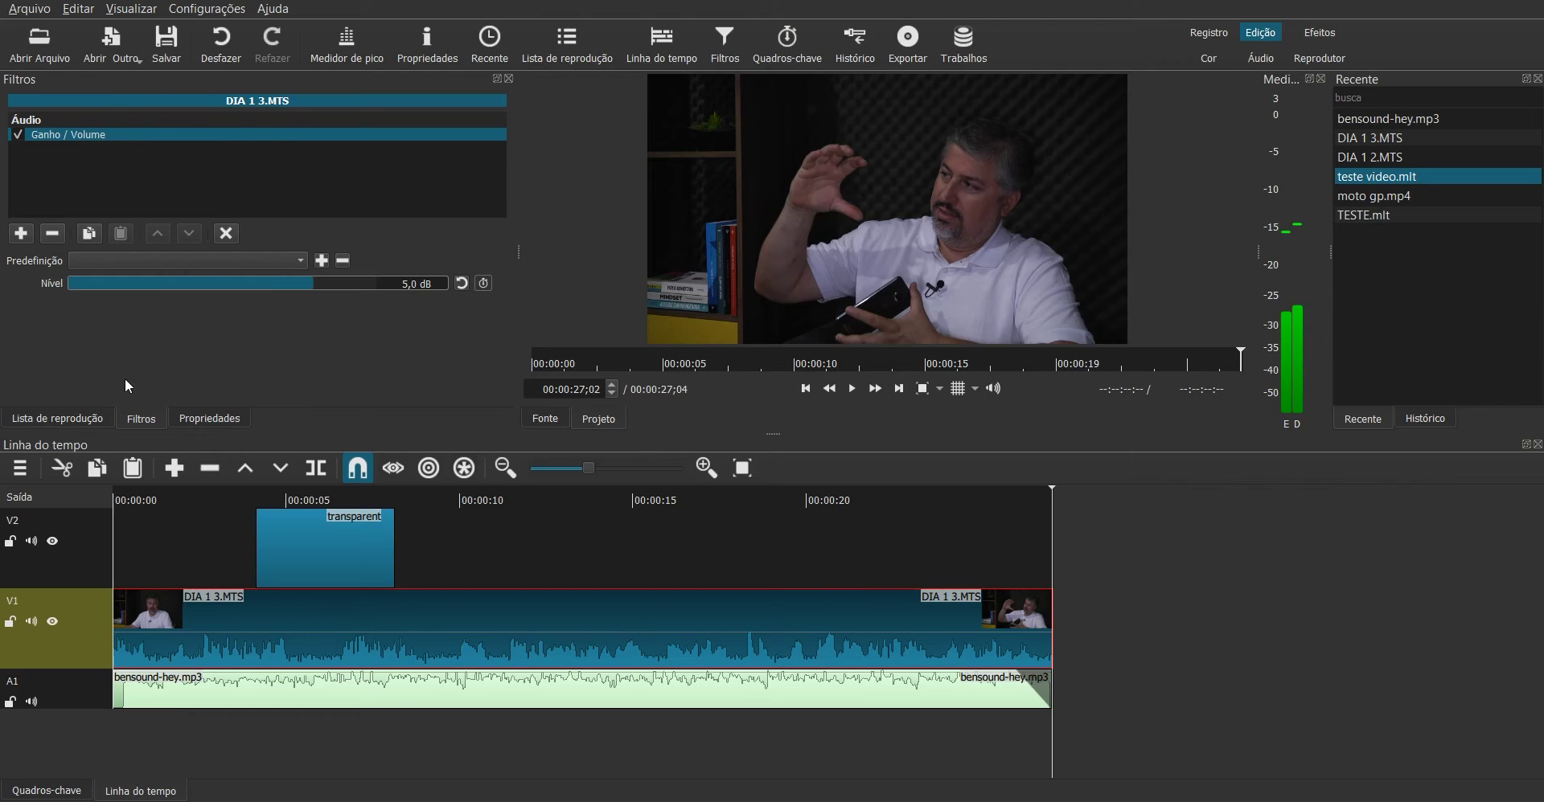
{"action": "left_click", "coordinate": [210, 418]}
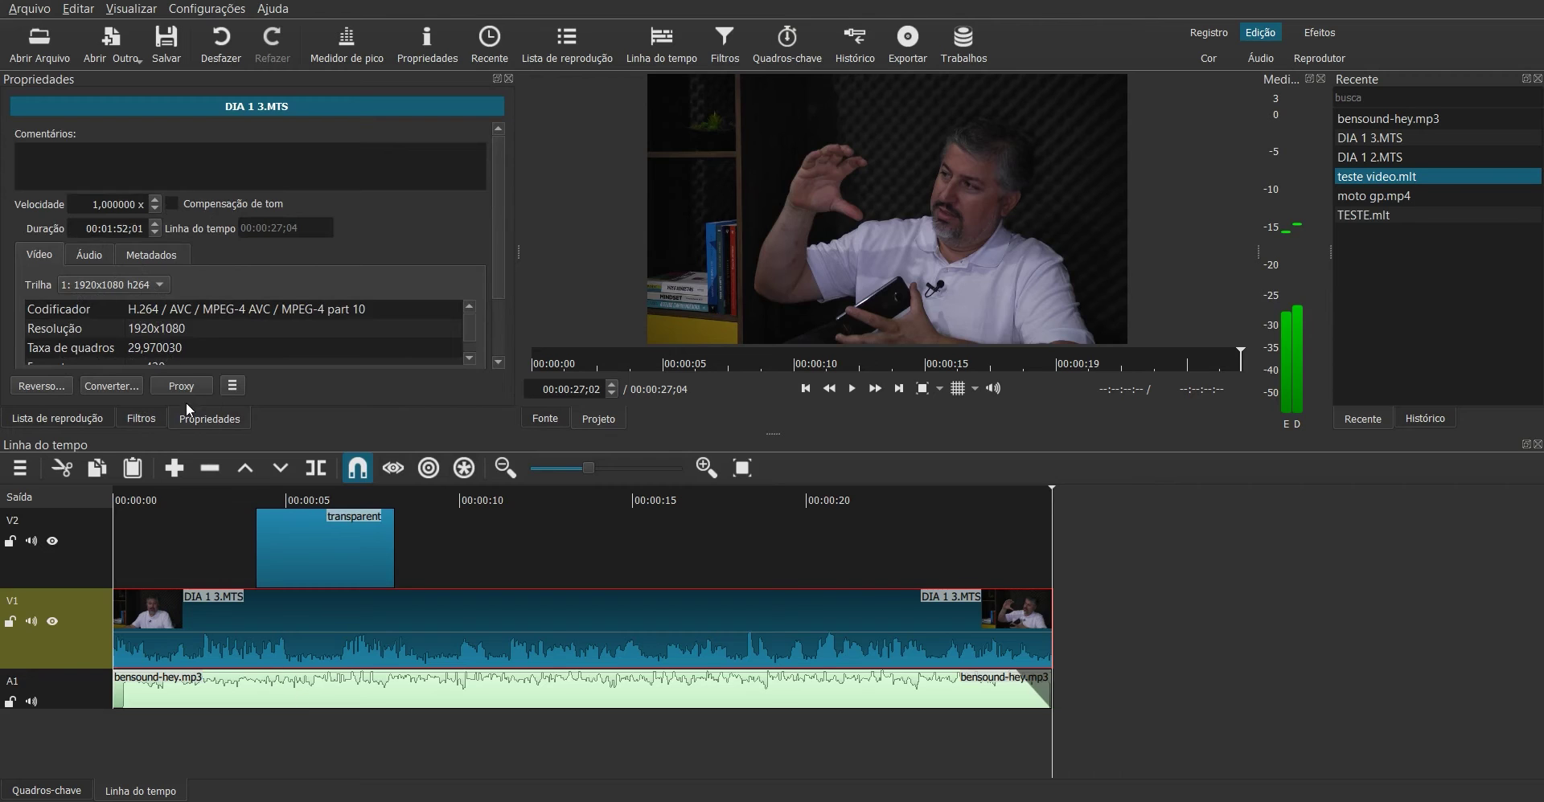
{"action": "left_click", "coordinate": [144, 416]}
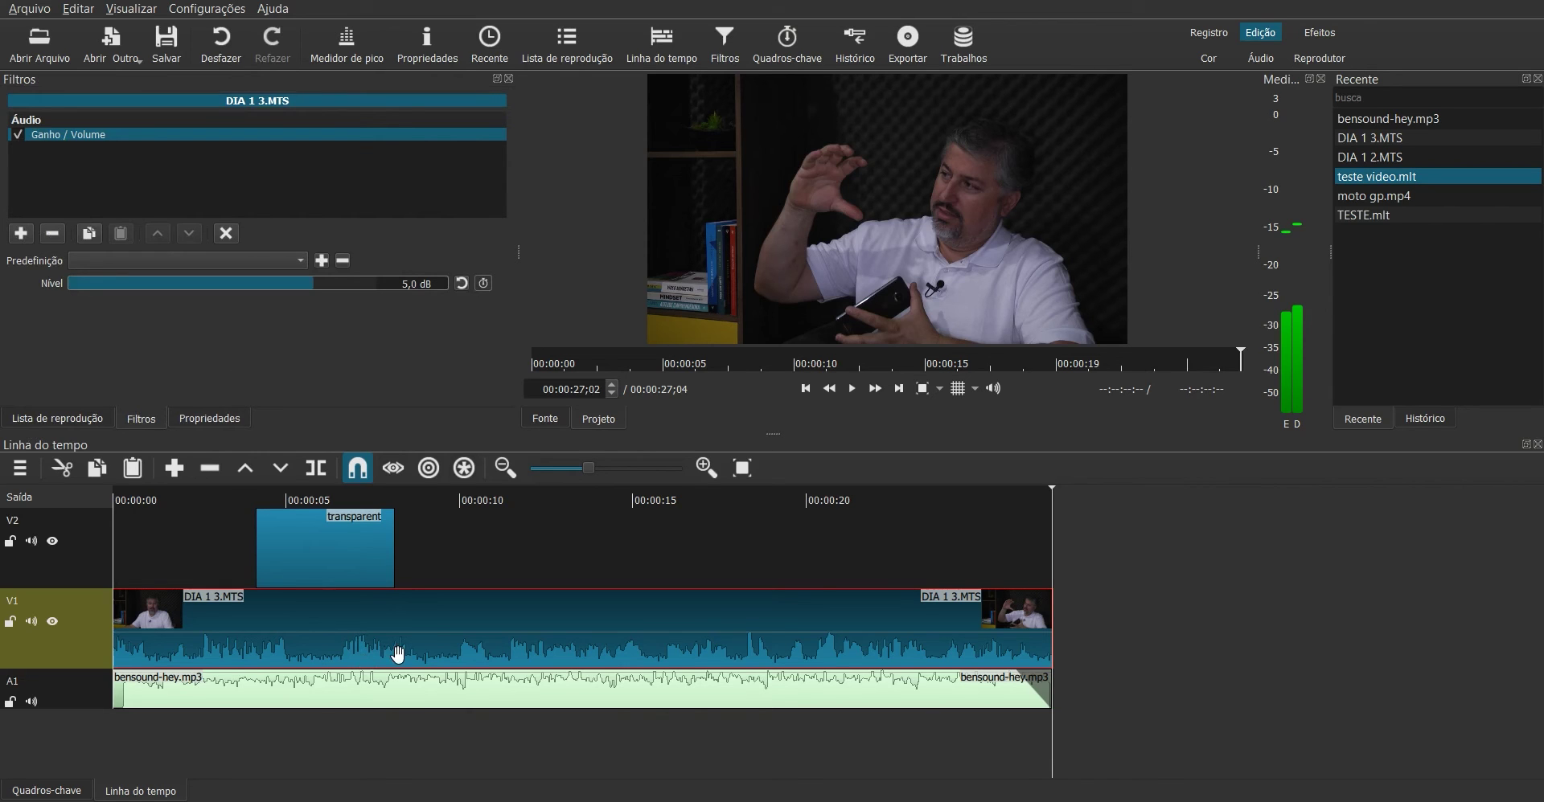
Inspect the bensound-hey.mp3 clip's filters and play the end of the timeline to check the music fade-out.
{"action": "left_click", "coordinate": [311, 692]}
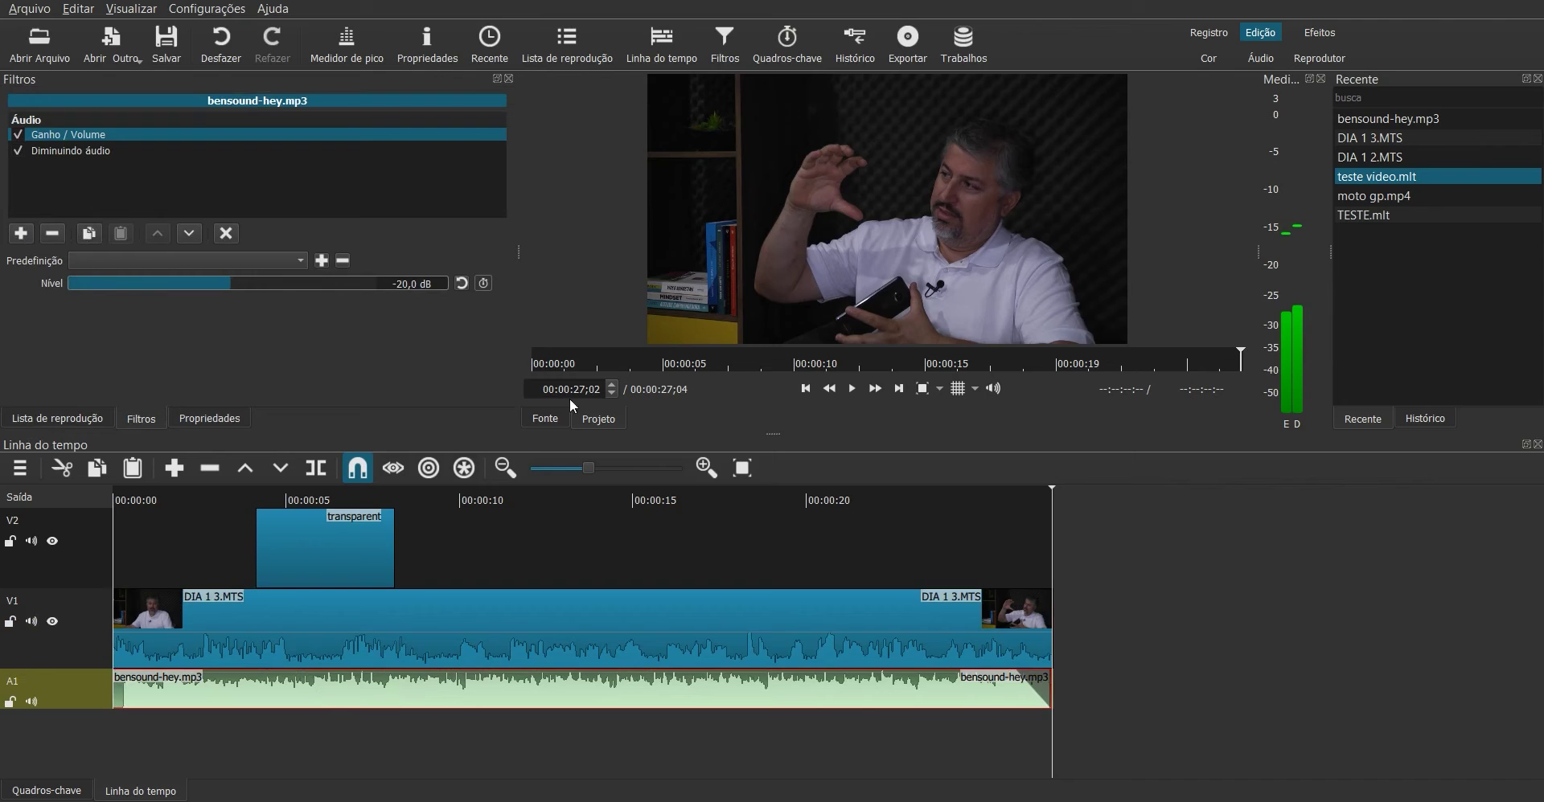
{"action": "left_click", "coordinate": [914, 500]}
{"action": "key", "text": "space"}
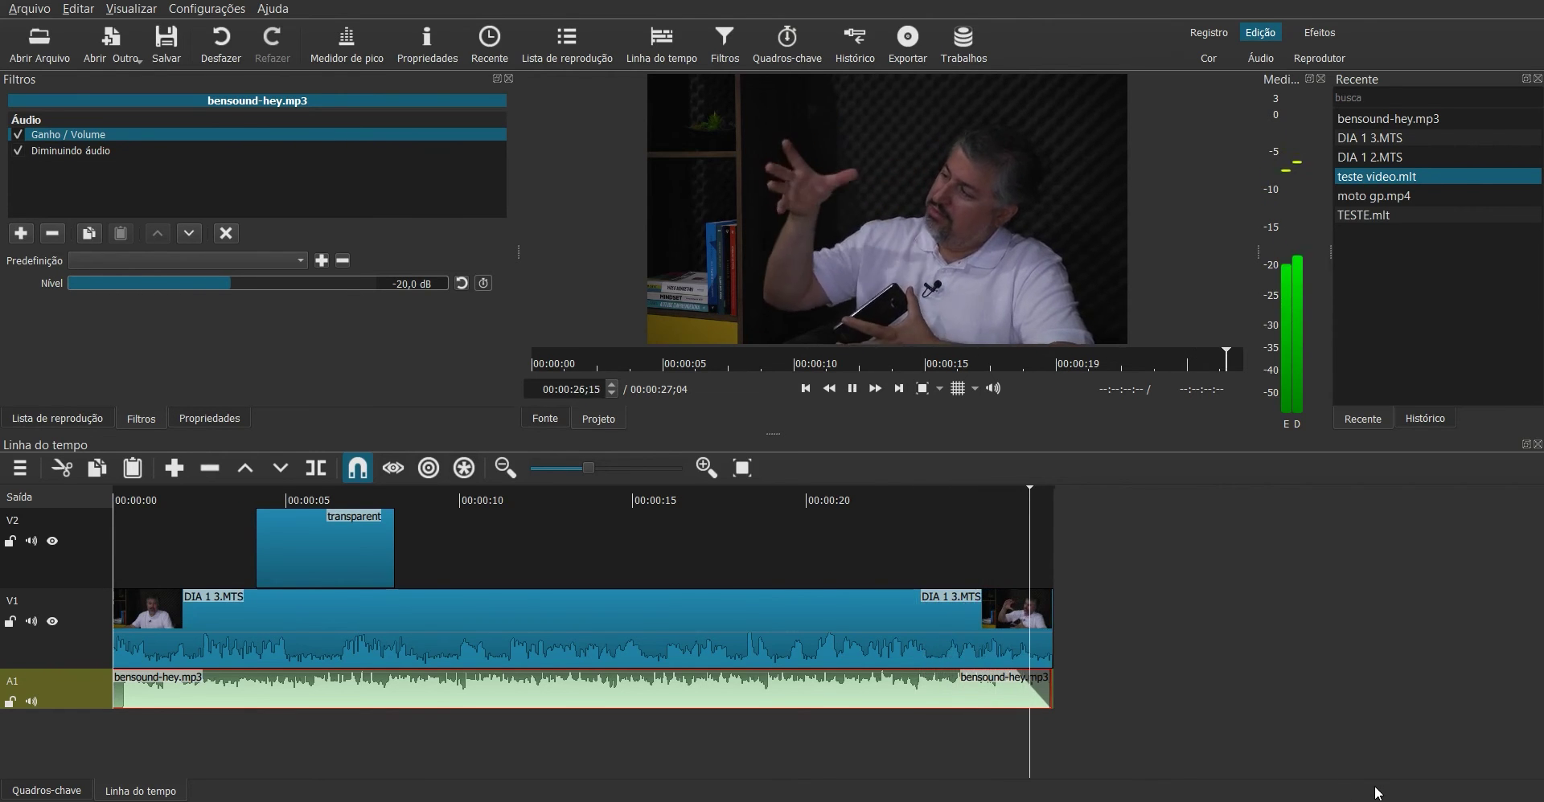
Add a Diminuindo áudio filter to the DIA 1 3.MTS clip on V1.
{"action": "left_click", "coordinate": [1035, 658]}
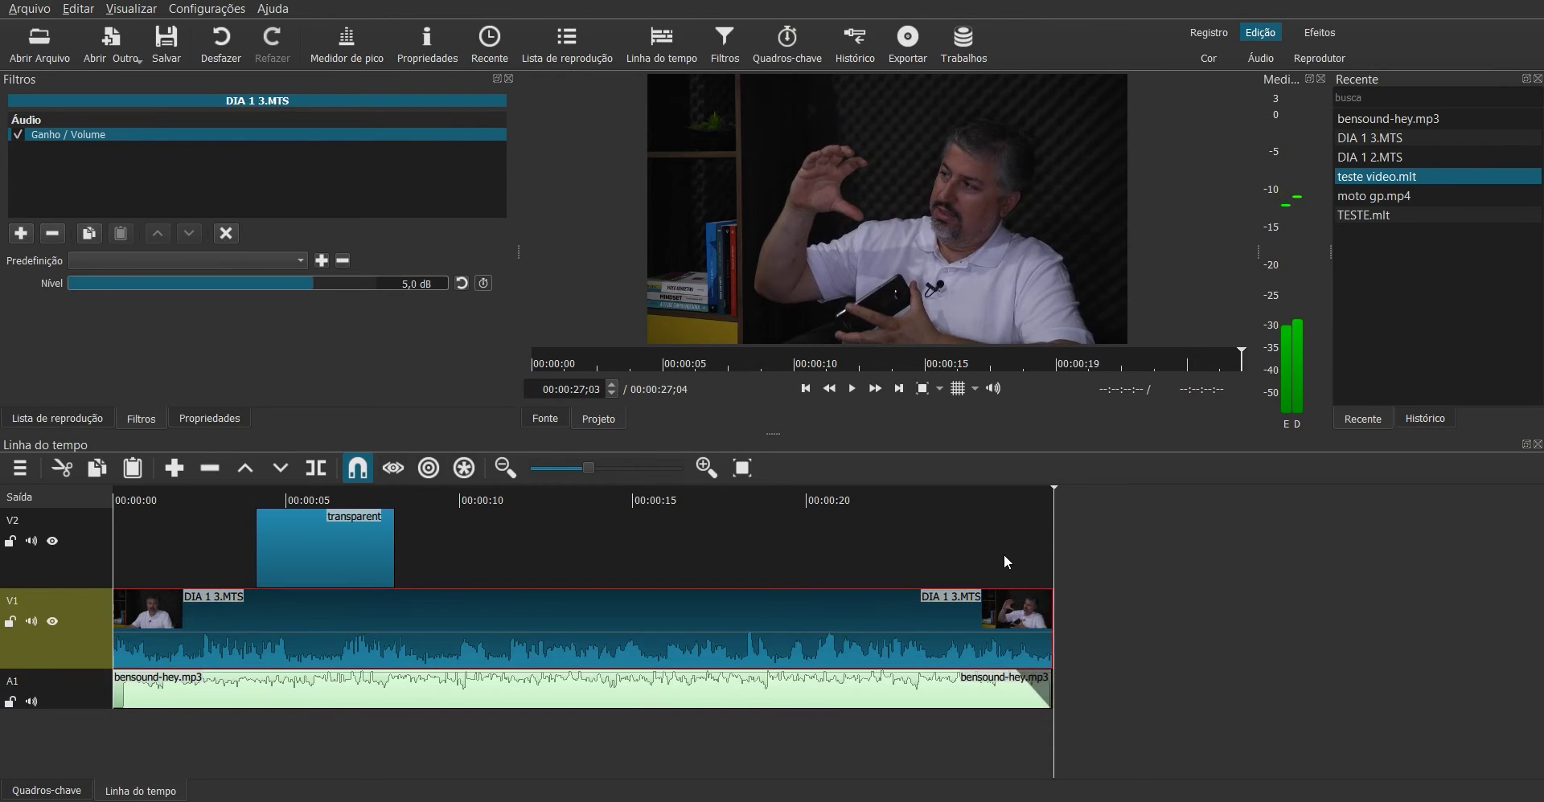
{"action": "left_click", "coordinate": [21, 233]}
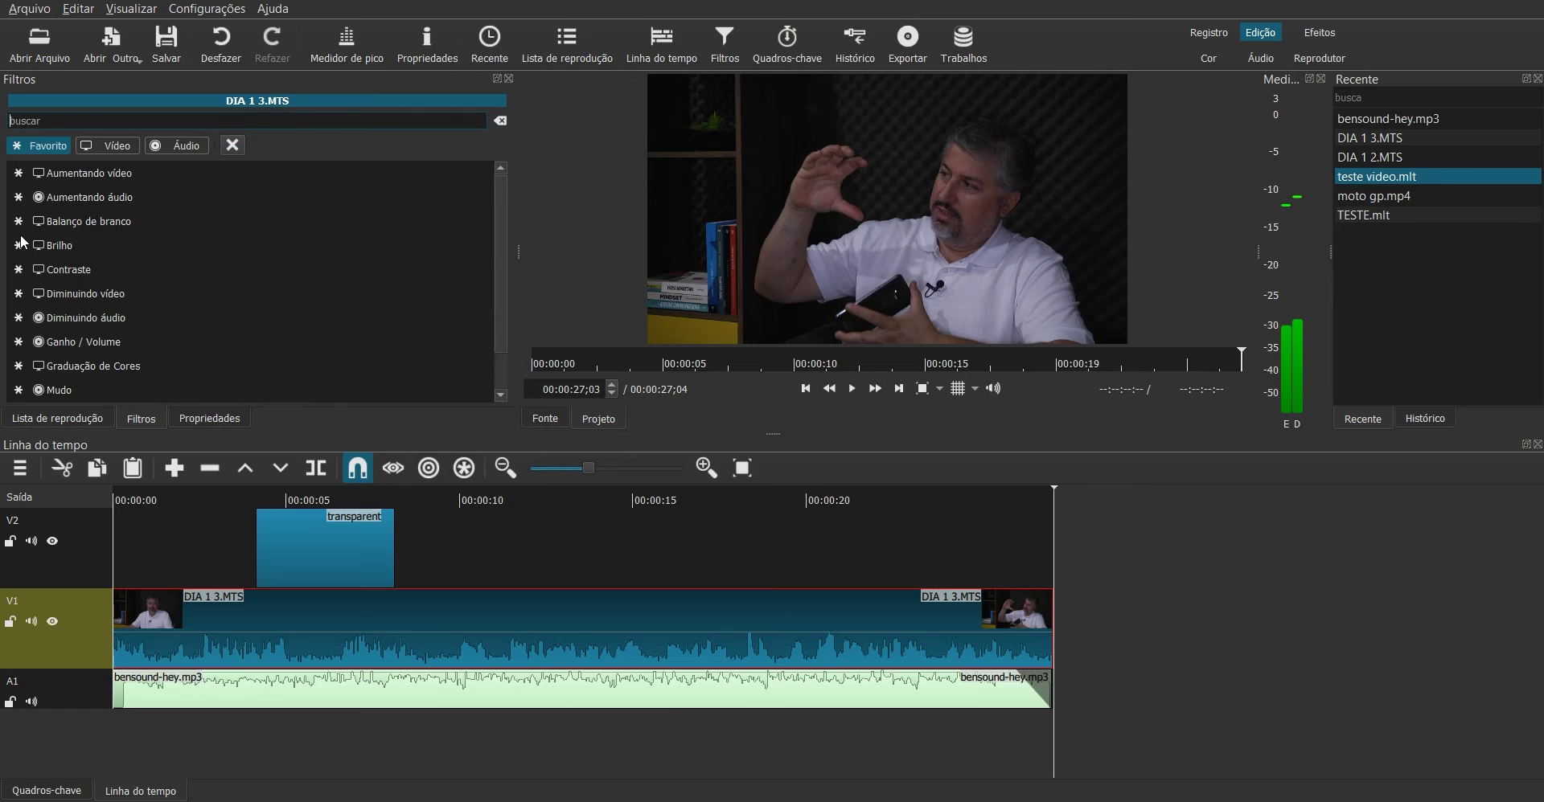
{"action": "left_click", "coordinate": [116, 322]}
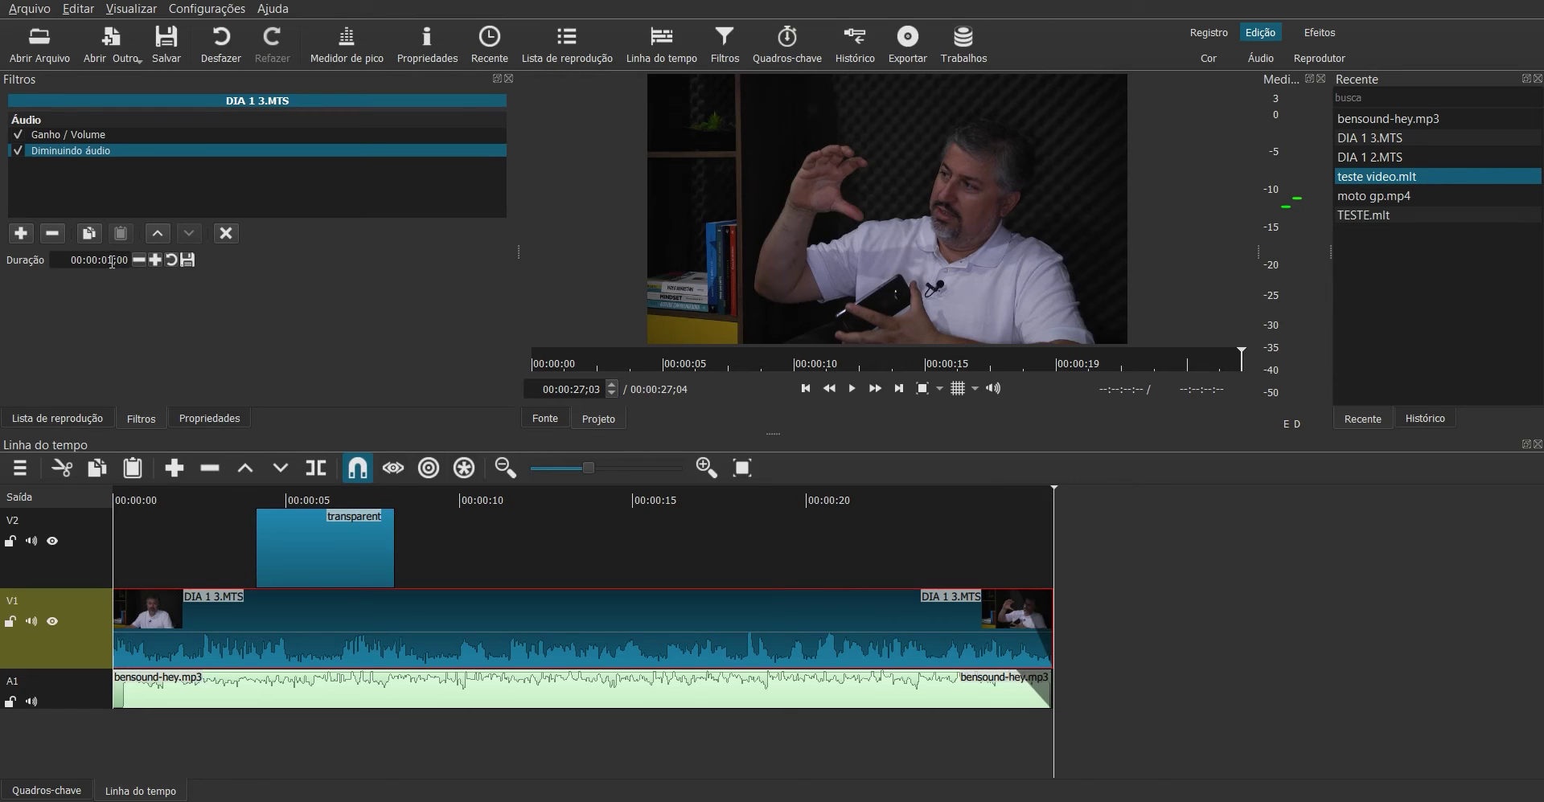
Set the DIA 1 3.MTS audio fade-out duration to 00:00:02;00 and play the ending from about 00:00:23;05.
{"action": "left_click", "coordinate": [156, 260]}
{"action": "left_click", "coordinate": [156, 259]}
{"action": "left_click", "coordinate": [156, 260]}
{"action": "left_click", "coordinate": [156, 260]}
{"action": "left_click", "coordinate": [156, 259]}
{"action": "left_click", "coordinate": [156, 259]}
{"action": "left_click", "coordinate": [156, 258]}
{"action": "left_click", "coordinate": [156, 259]}
{"action": "left_click", "coordinate": [156, 259]}
{"action": "left_click", "coordinate": [156, 259]}
{"action": "left_click", "coordinate": [156, 258]}
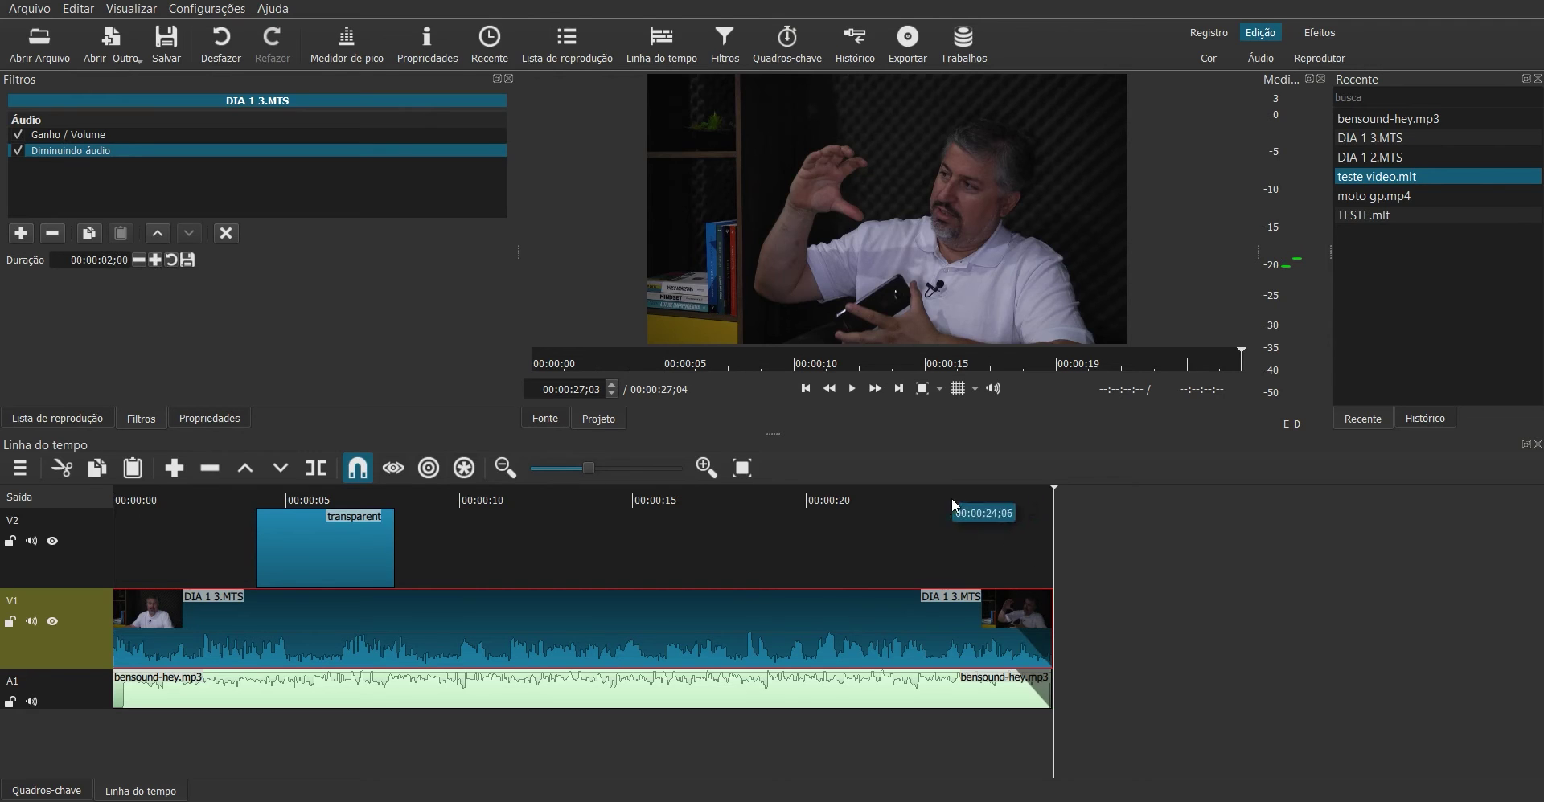
{"action": "left_click", "coordinate": [917, 499]}
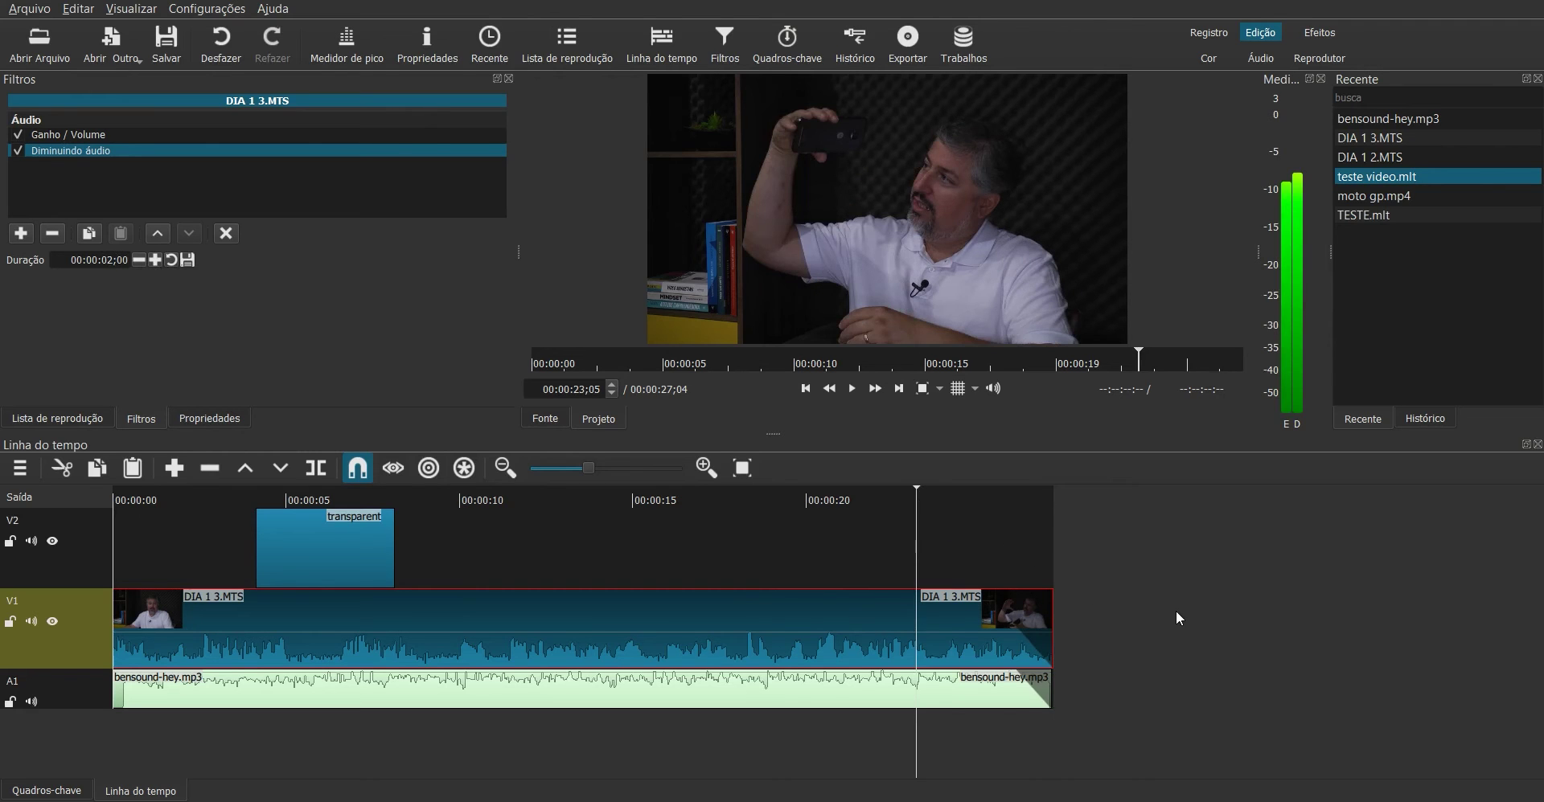
{"action": "key", "text": "space"}
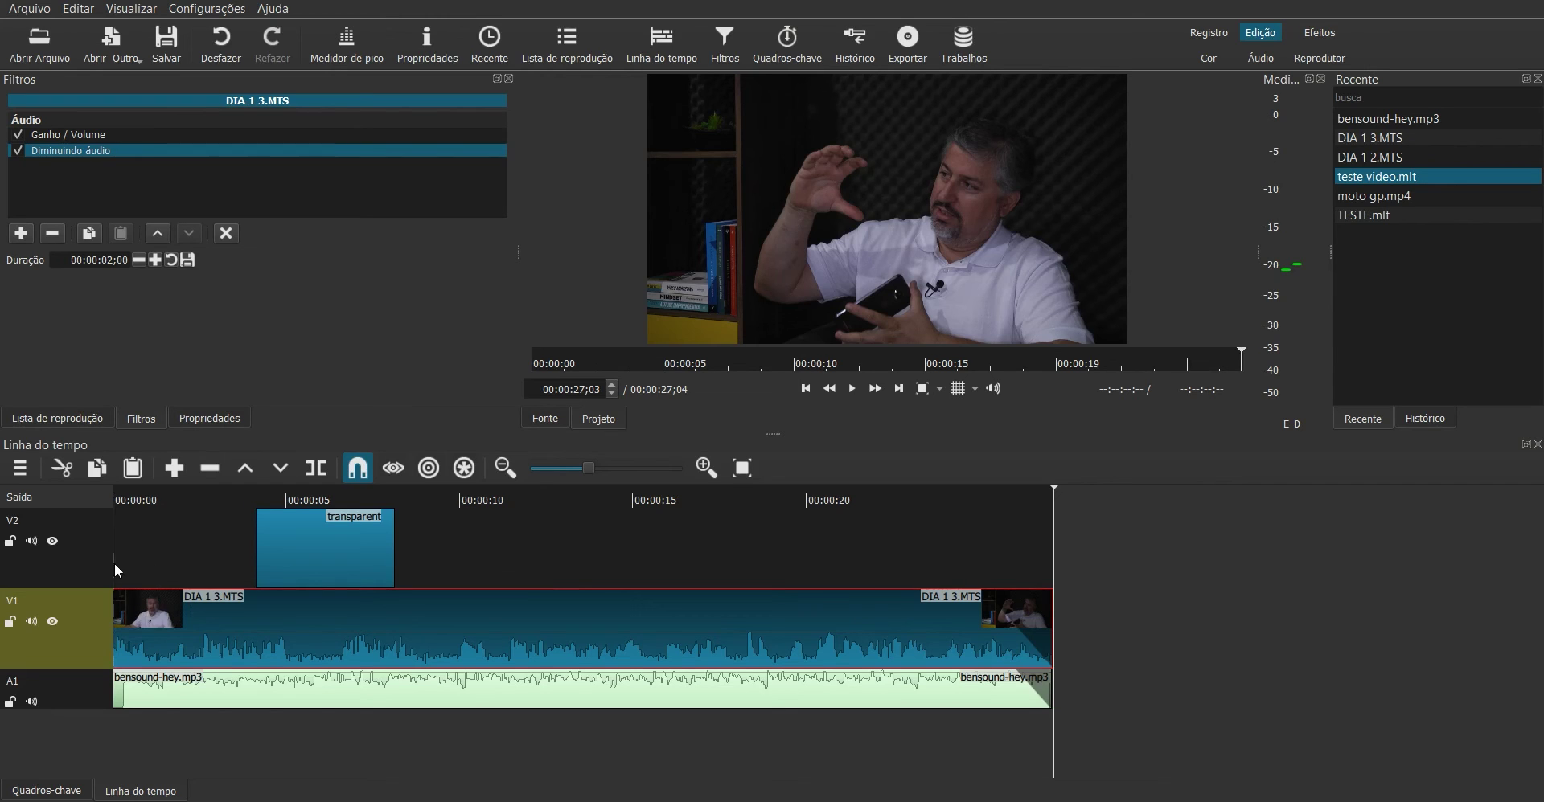
Add an Aumentando vídeo filter to the DIA 1 3.MTS clip and play the opening to check the fade-in.
{"action": "left_click", "coordinate": [21, 233]}
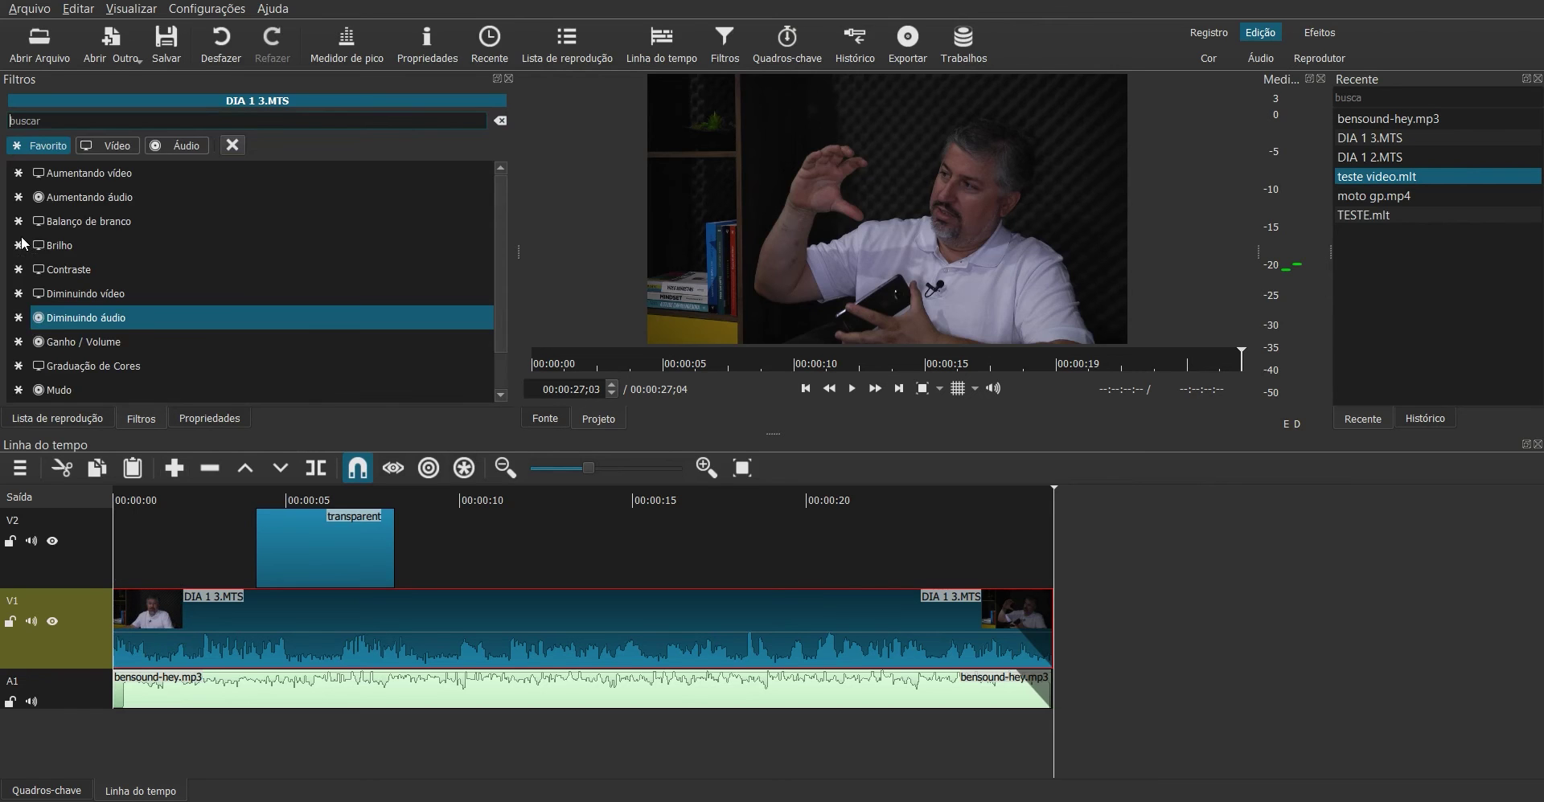
{"action": "left_click", "coordinate": [83, 175]}
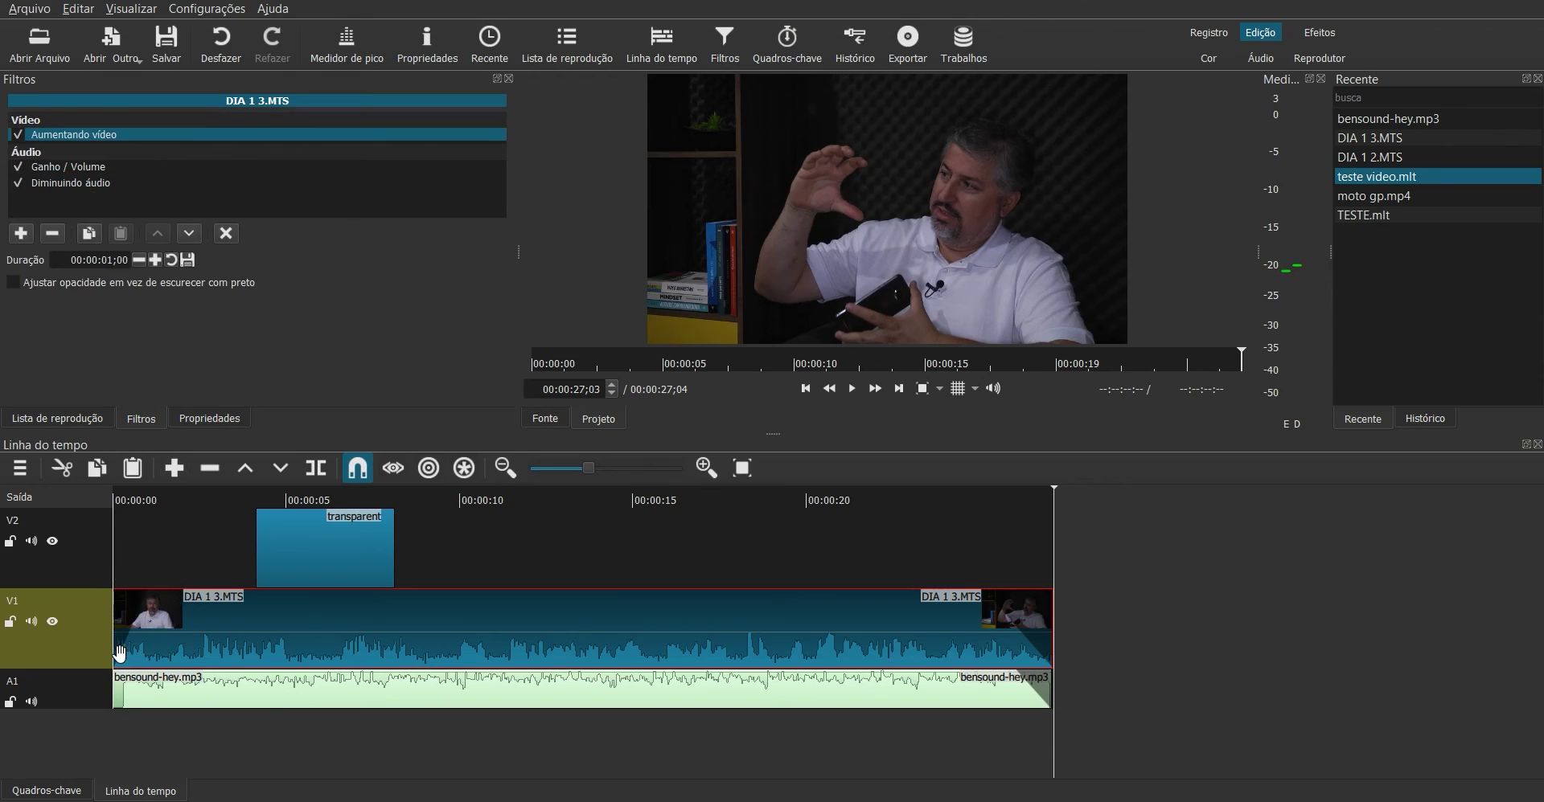
{"action": "left_click", "coordinate": [116, 494]}
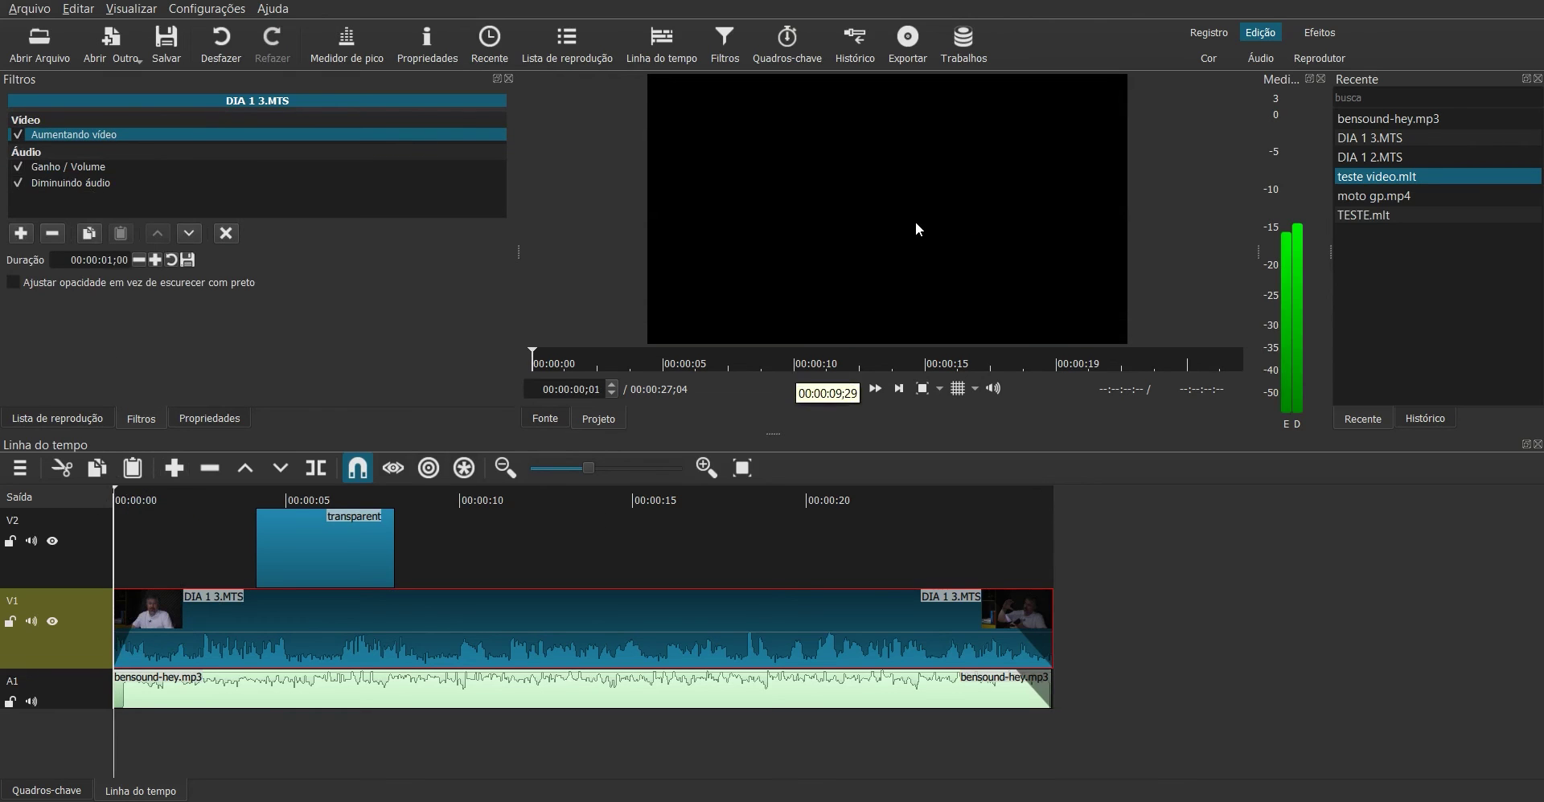
{"action": "key", "text": "space"}
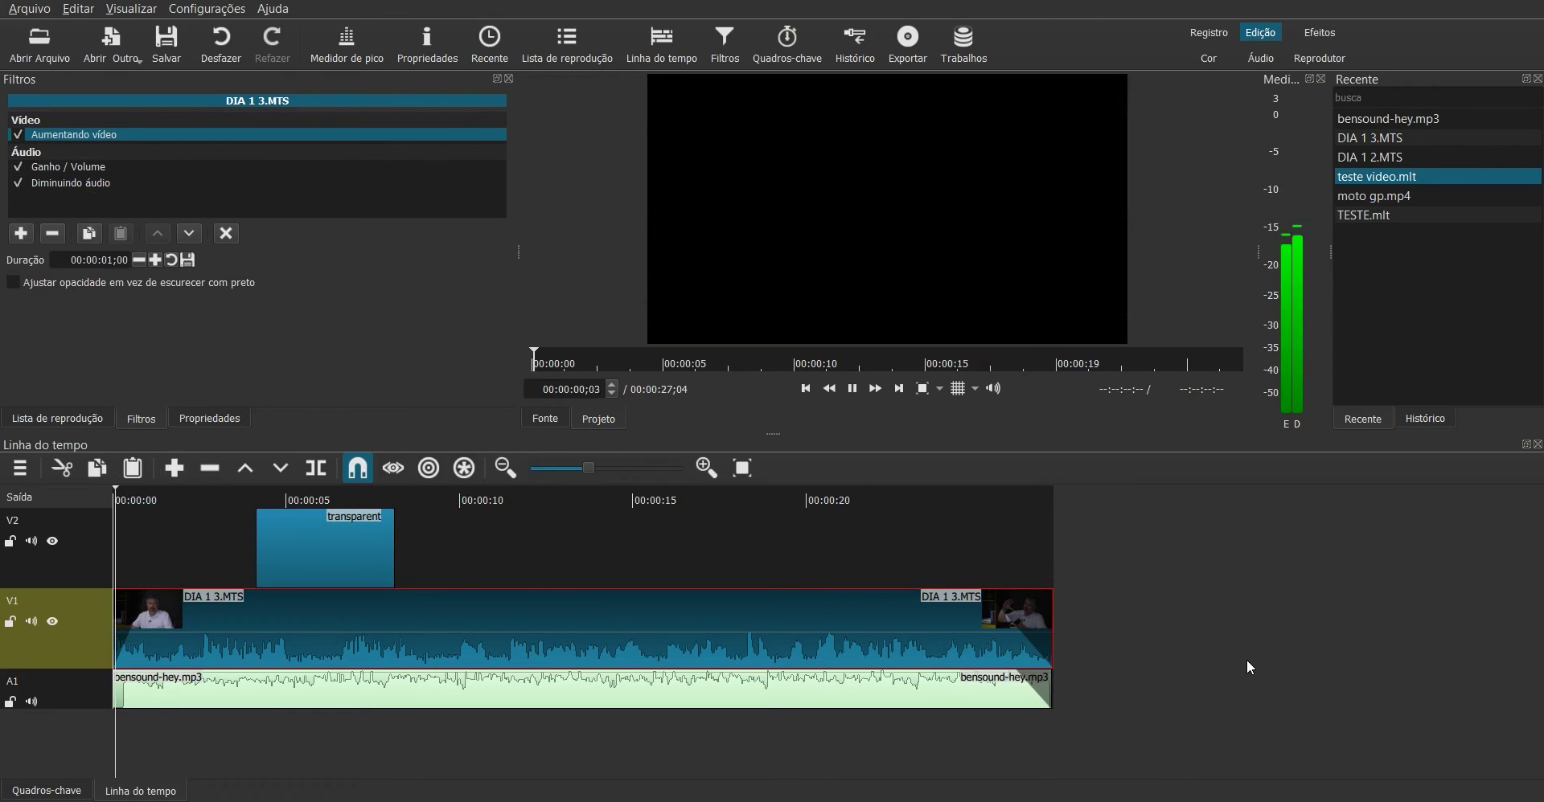
{"action": "key", "text": "space"}
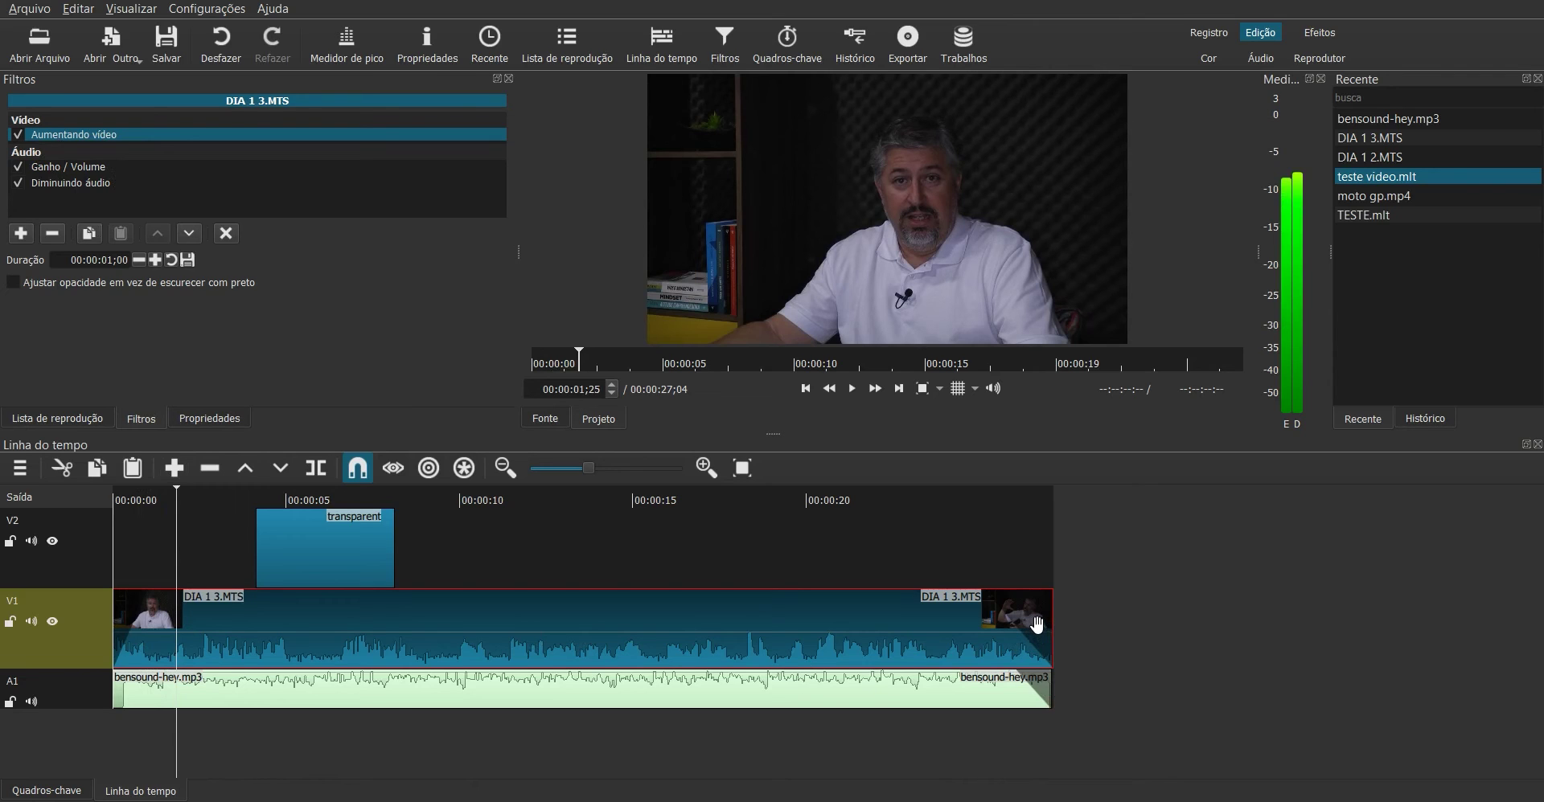
Add an Aumentando vídeo filter to the transparent title clip on V2.
{"action": "left_click", "coordinate": [384, 698]}
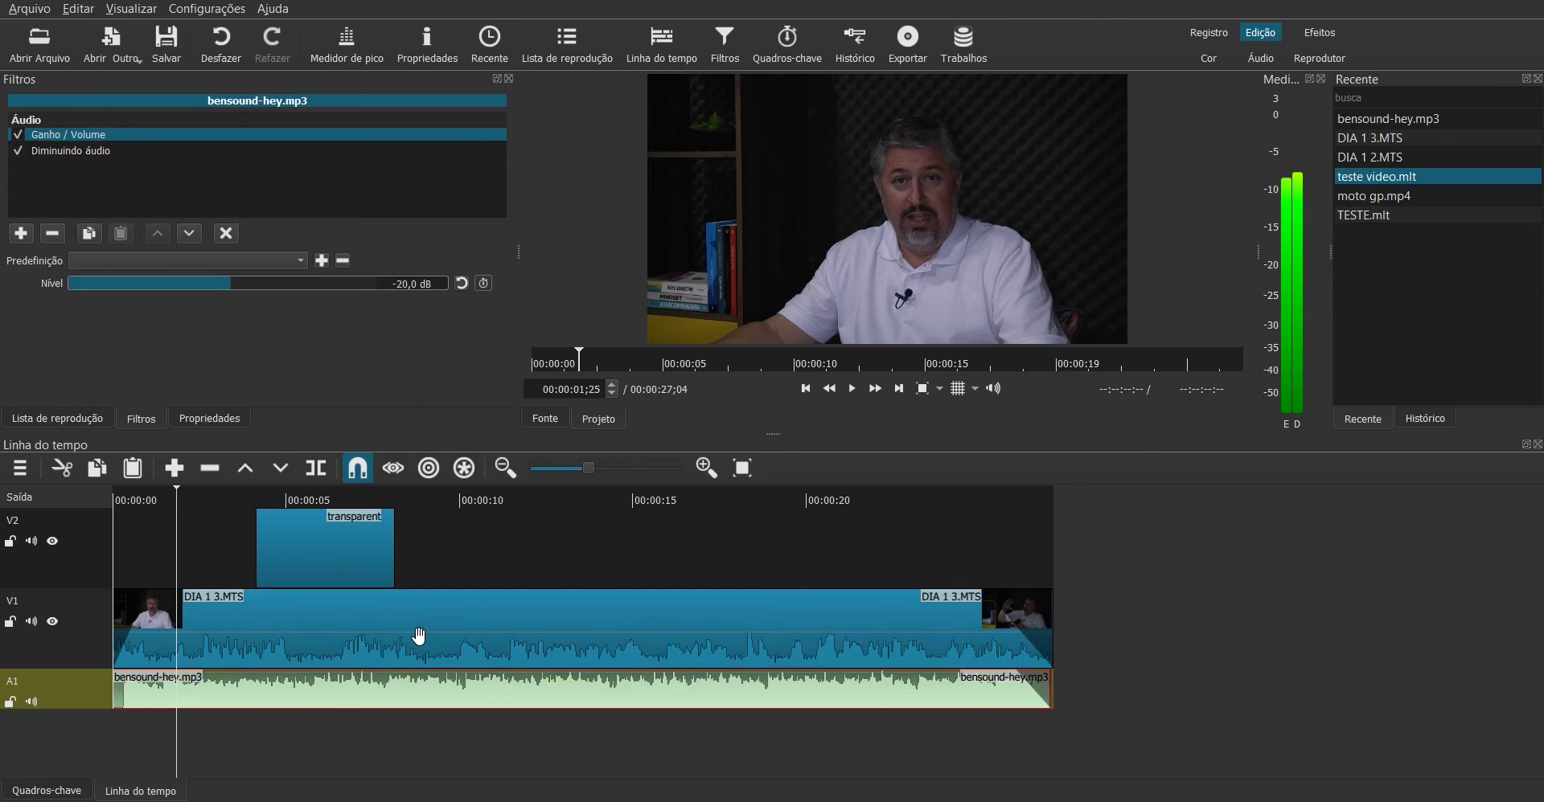
{"action": "left_click", "coordinate": [418, 635]}
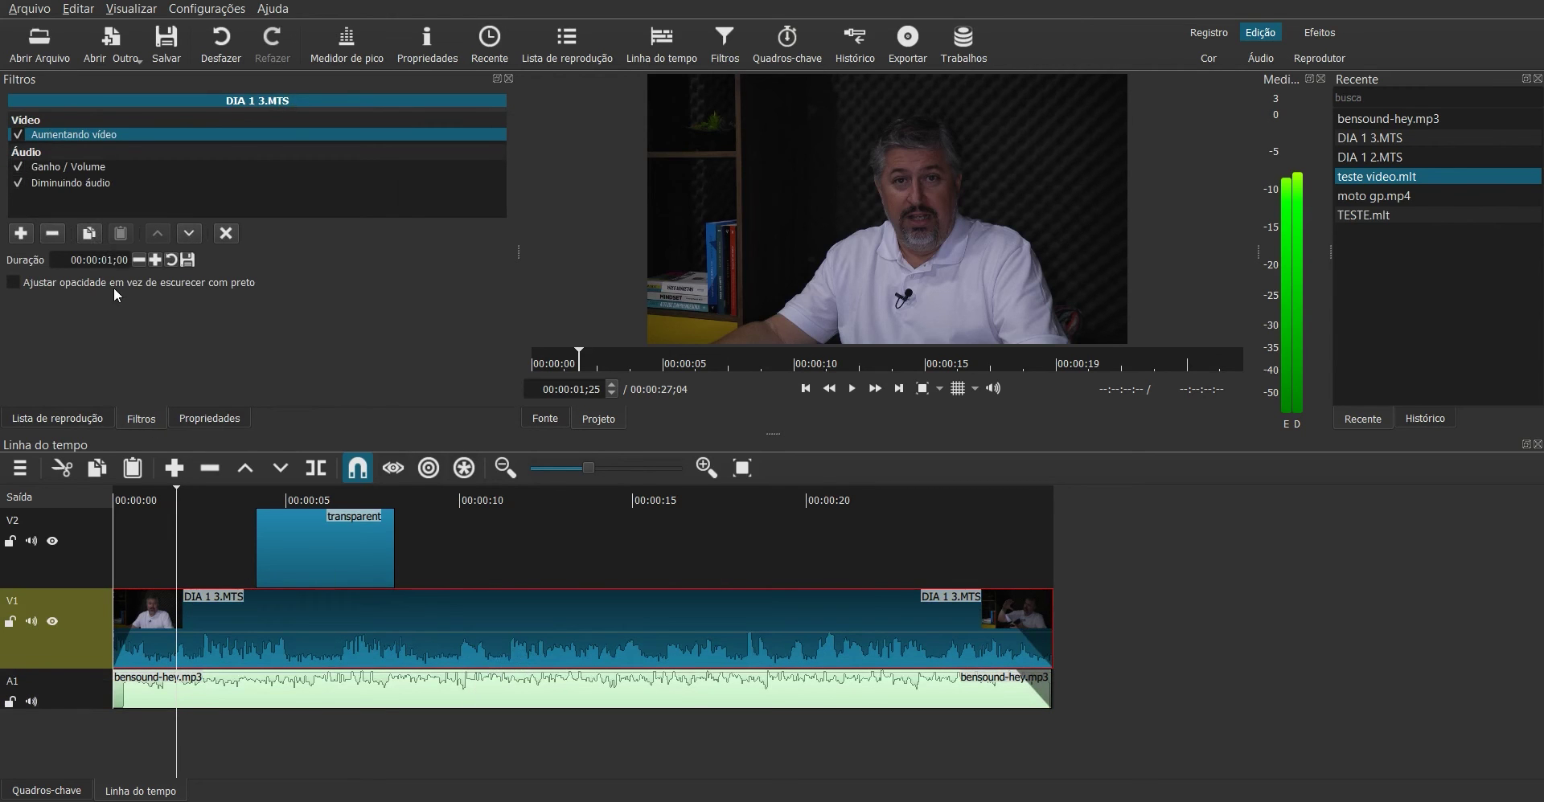
{"action": "left_click", "coordinate": [344, 558]}
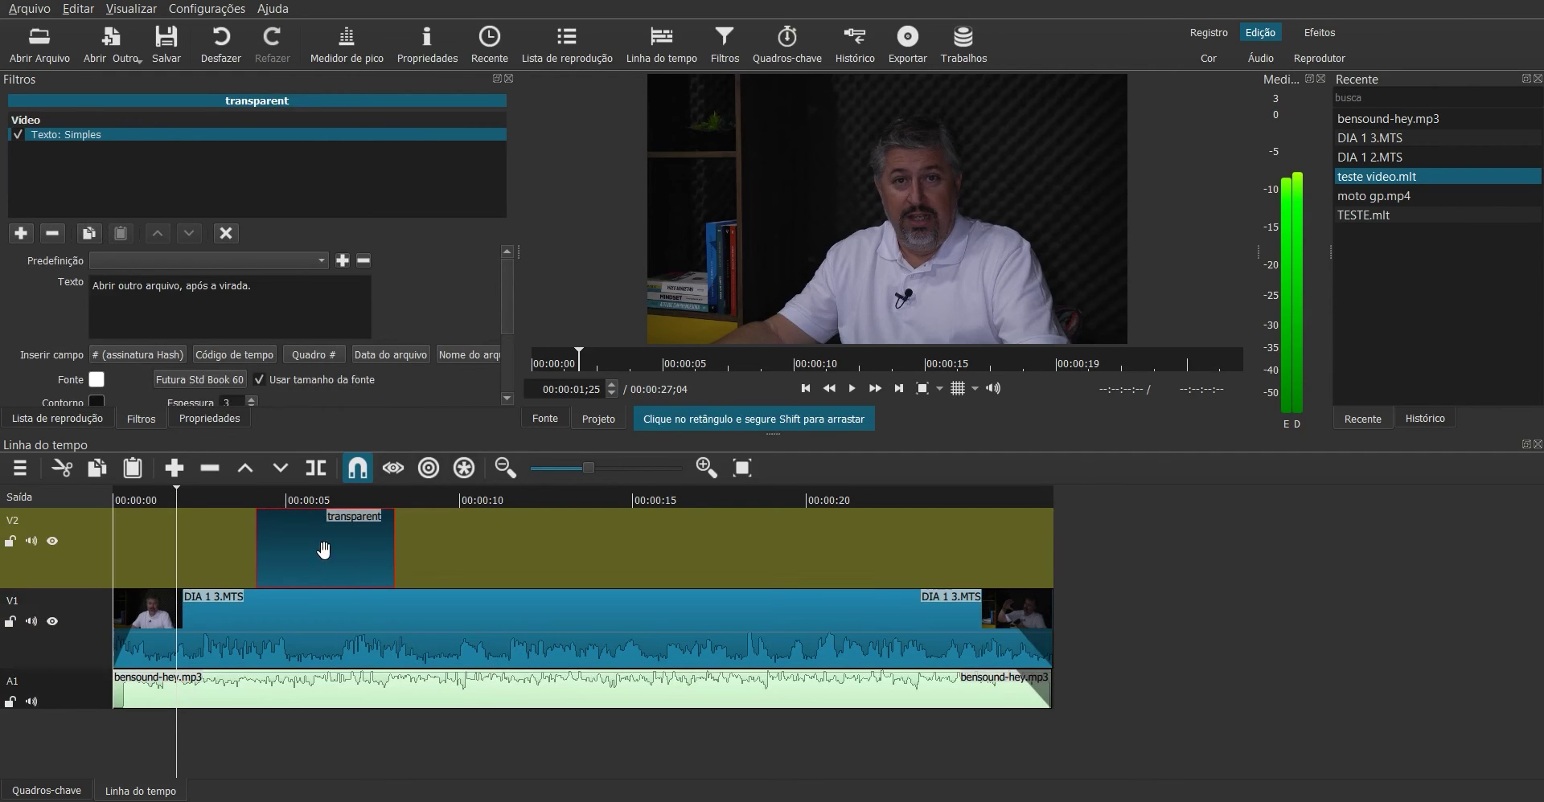
{"action": "left_click", "coordinate": [247, 497]}
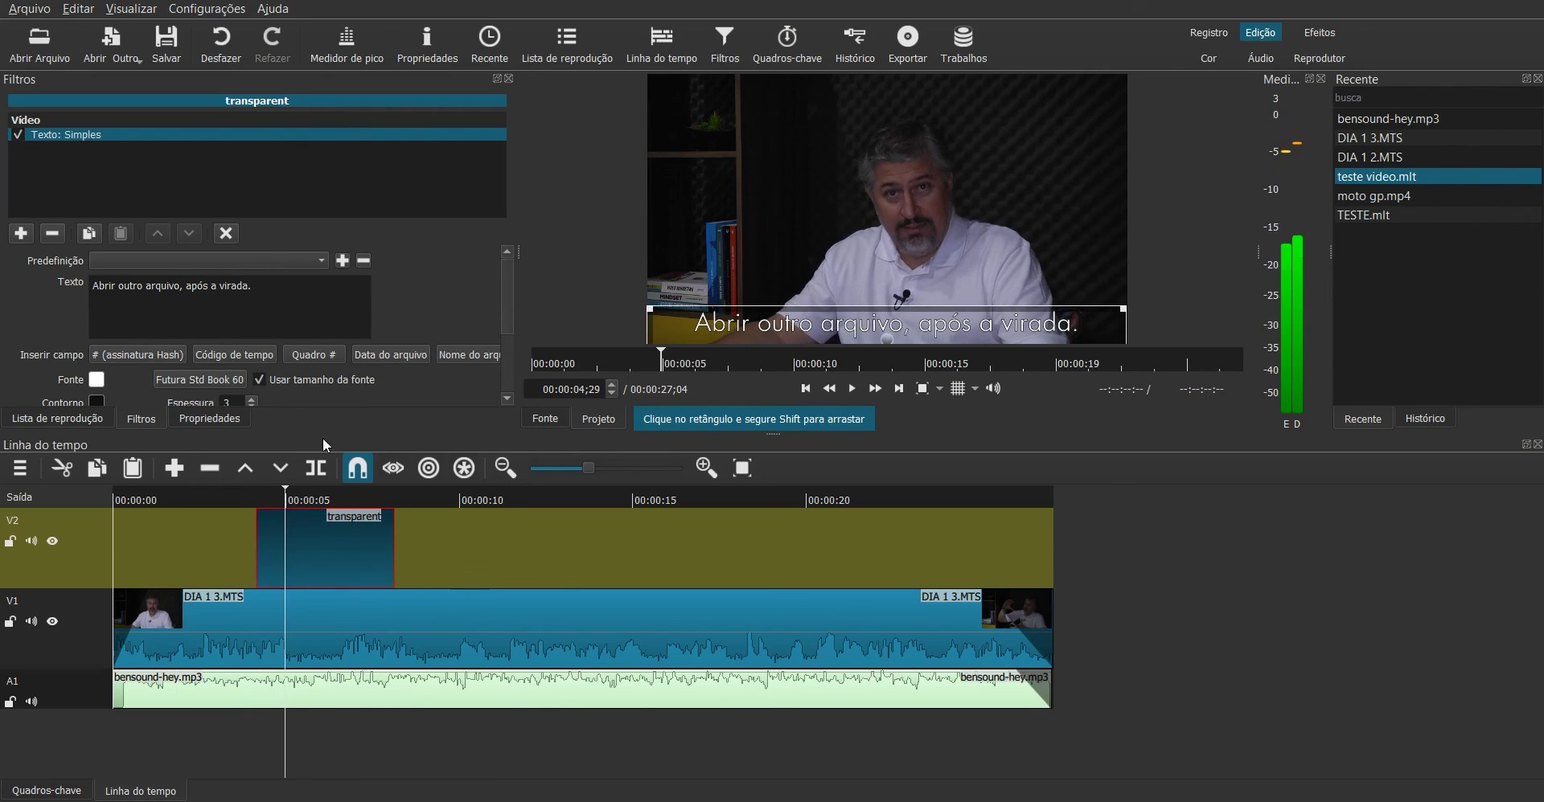
{"action": "left_click", "coordinate": [20, 233]}
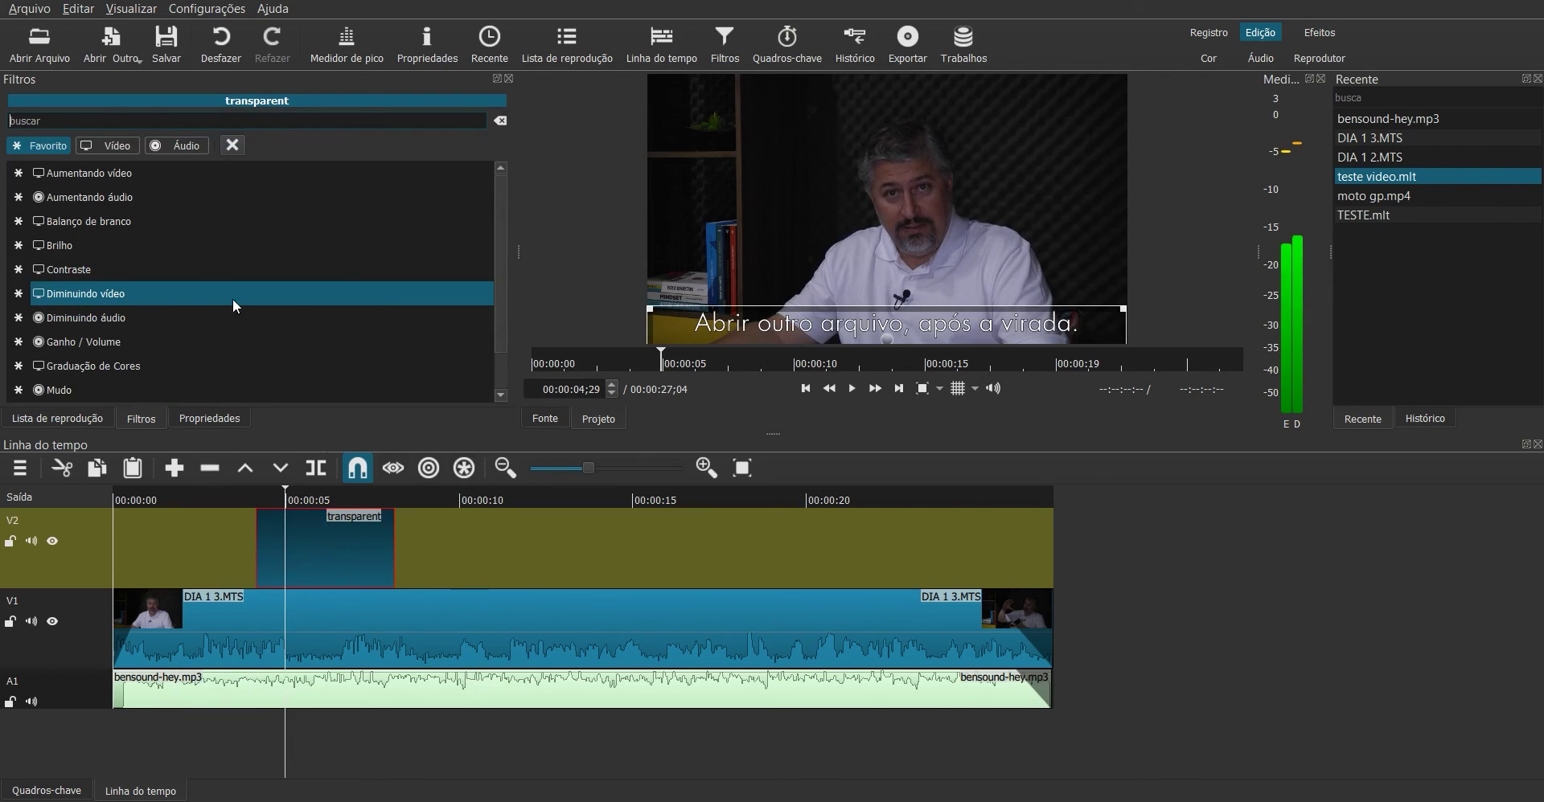
{"action": "left_click", "coordinate": [76, 175]}
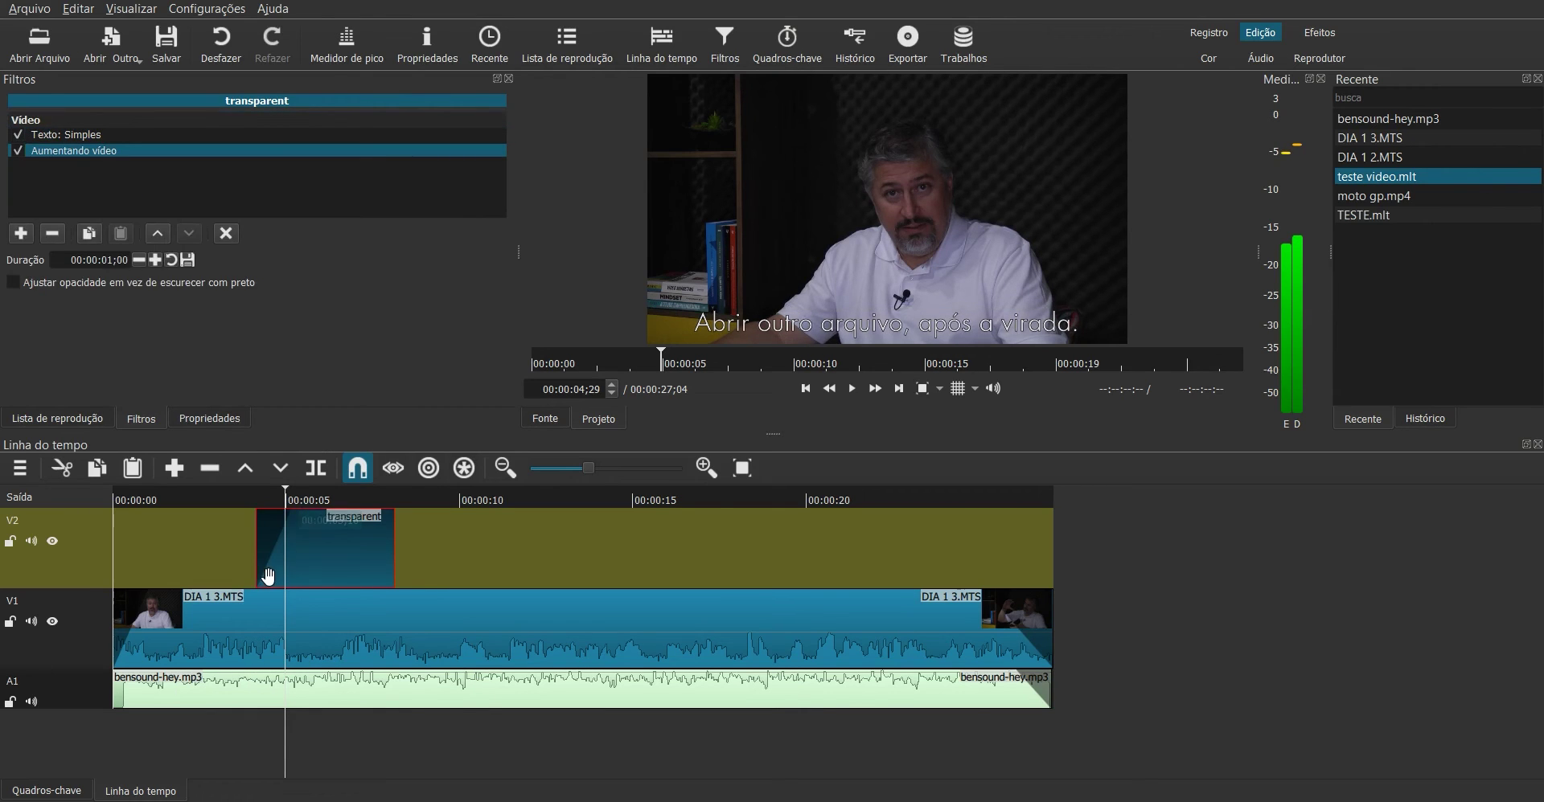
Play the start of the transparent title clip repeatedly to check how the text fades in.
{"action": "left_click", "coordinate": [239, 498]}
{"action": "key", "text": "space"}
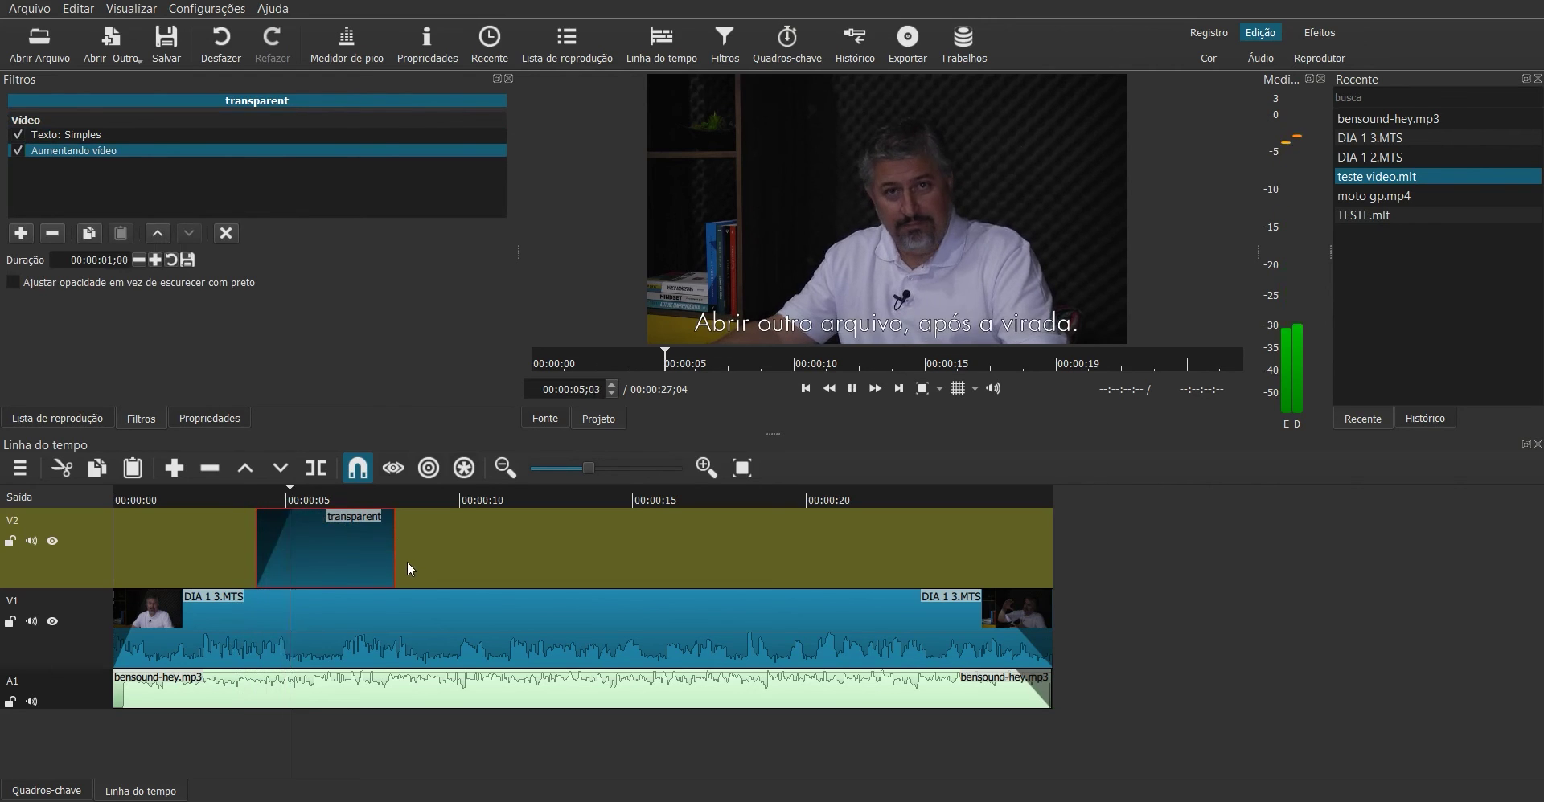
{"action": "key", "text": "space"}
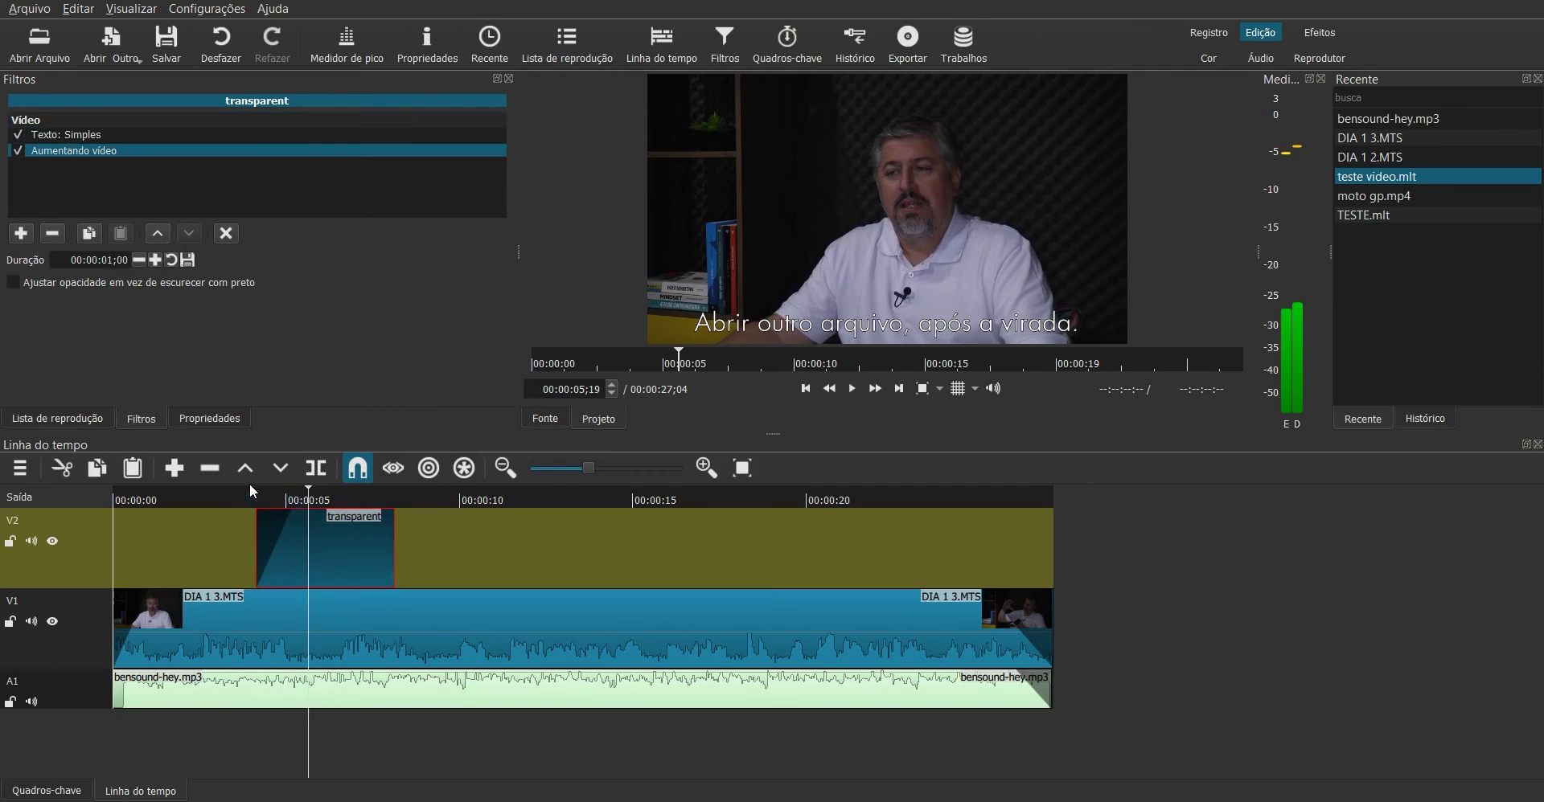
{"action": "left_click", "coordinate": [239, 499]}
{"action": "key", "text": "space"}
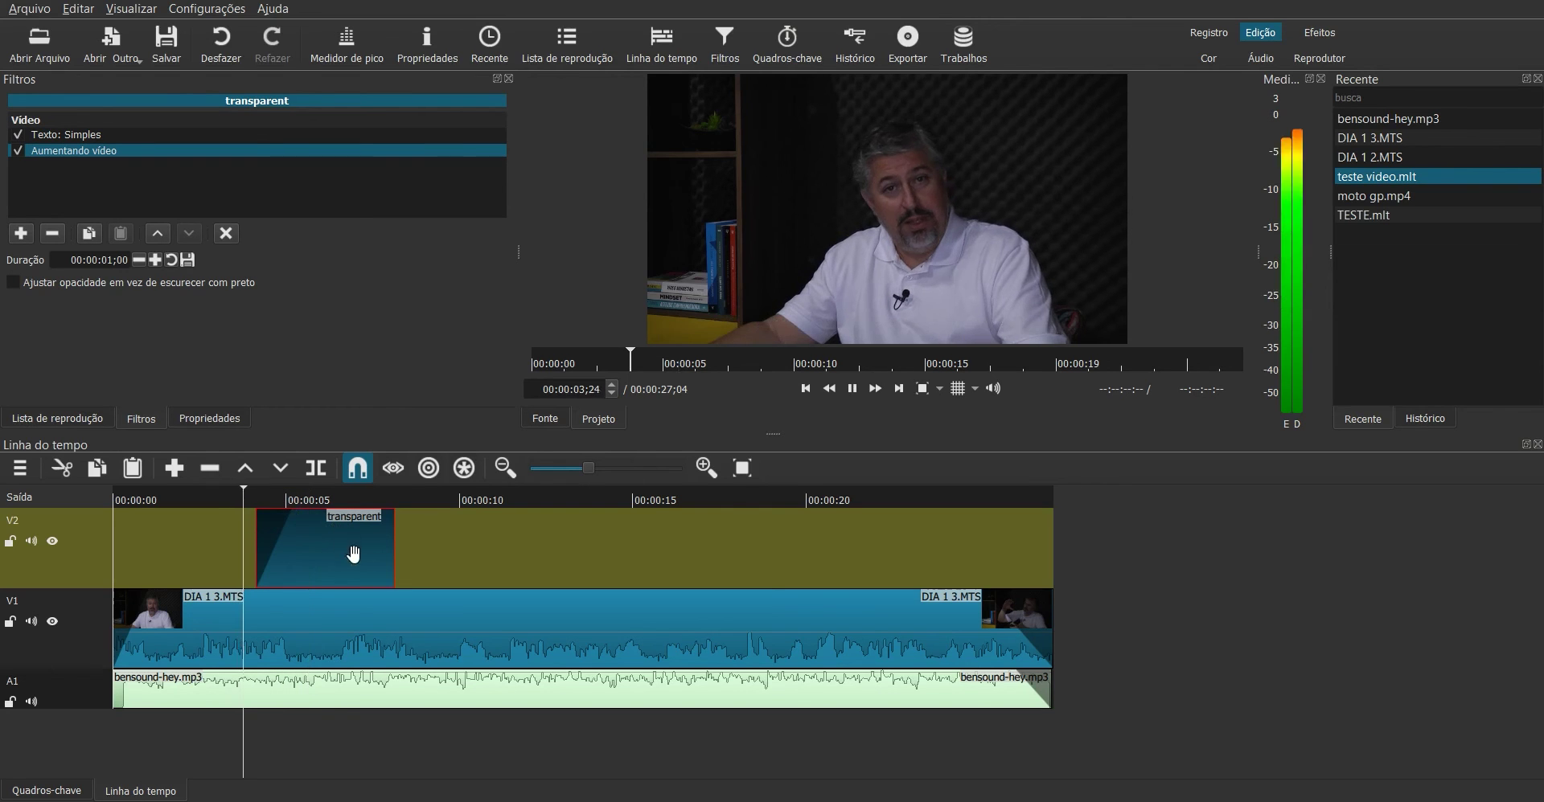
{"action": "left_click", "coordinate": [290, 492]}
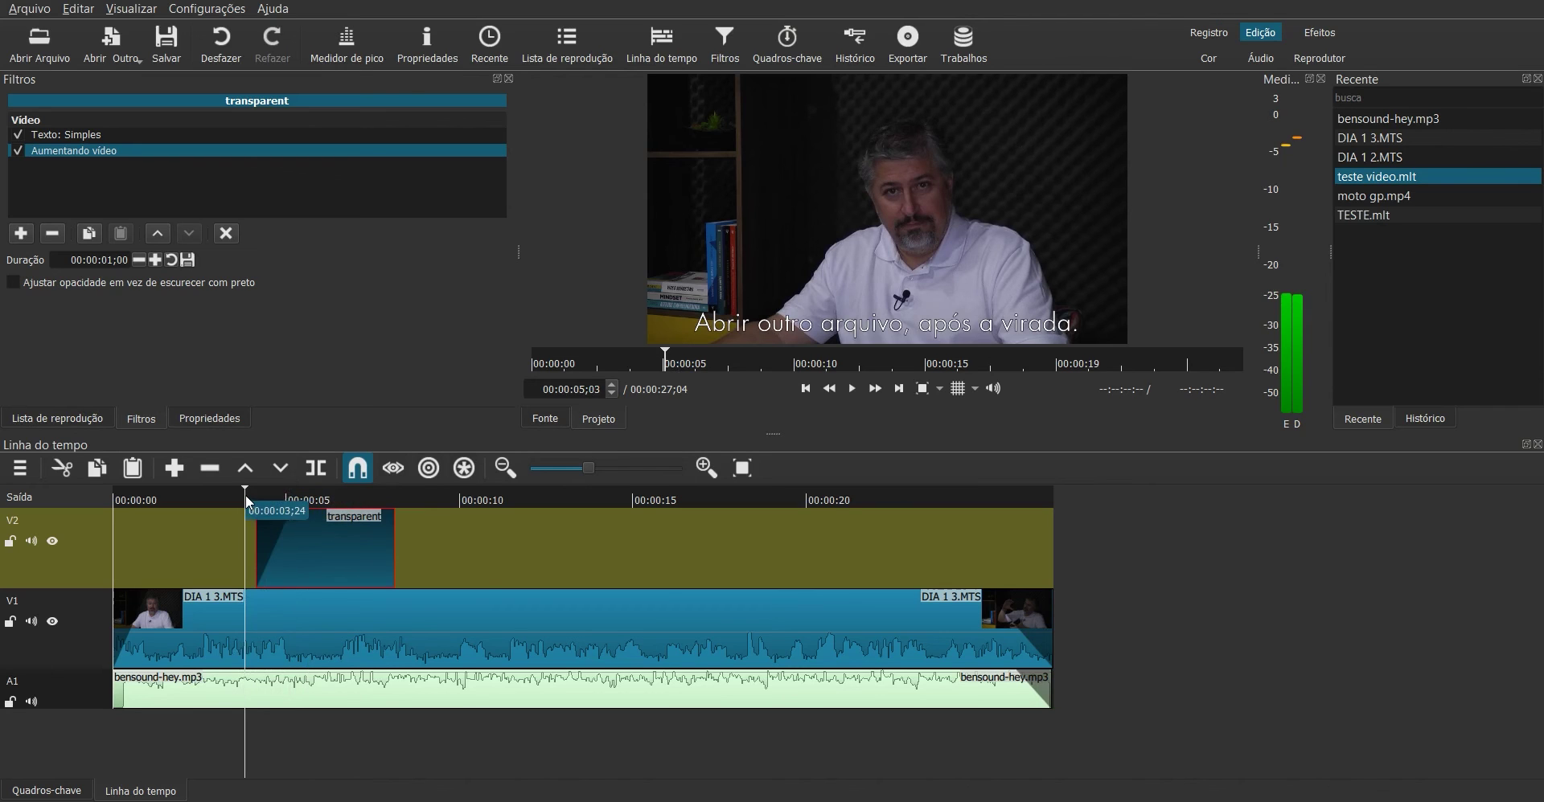
{"action": "left_click", "coordinate": [248, 495]}
{"action": "key", "text": "space"}
{"action": "key", "text": "space"}
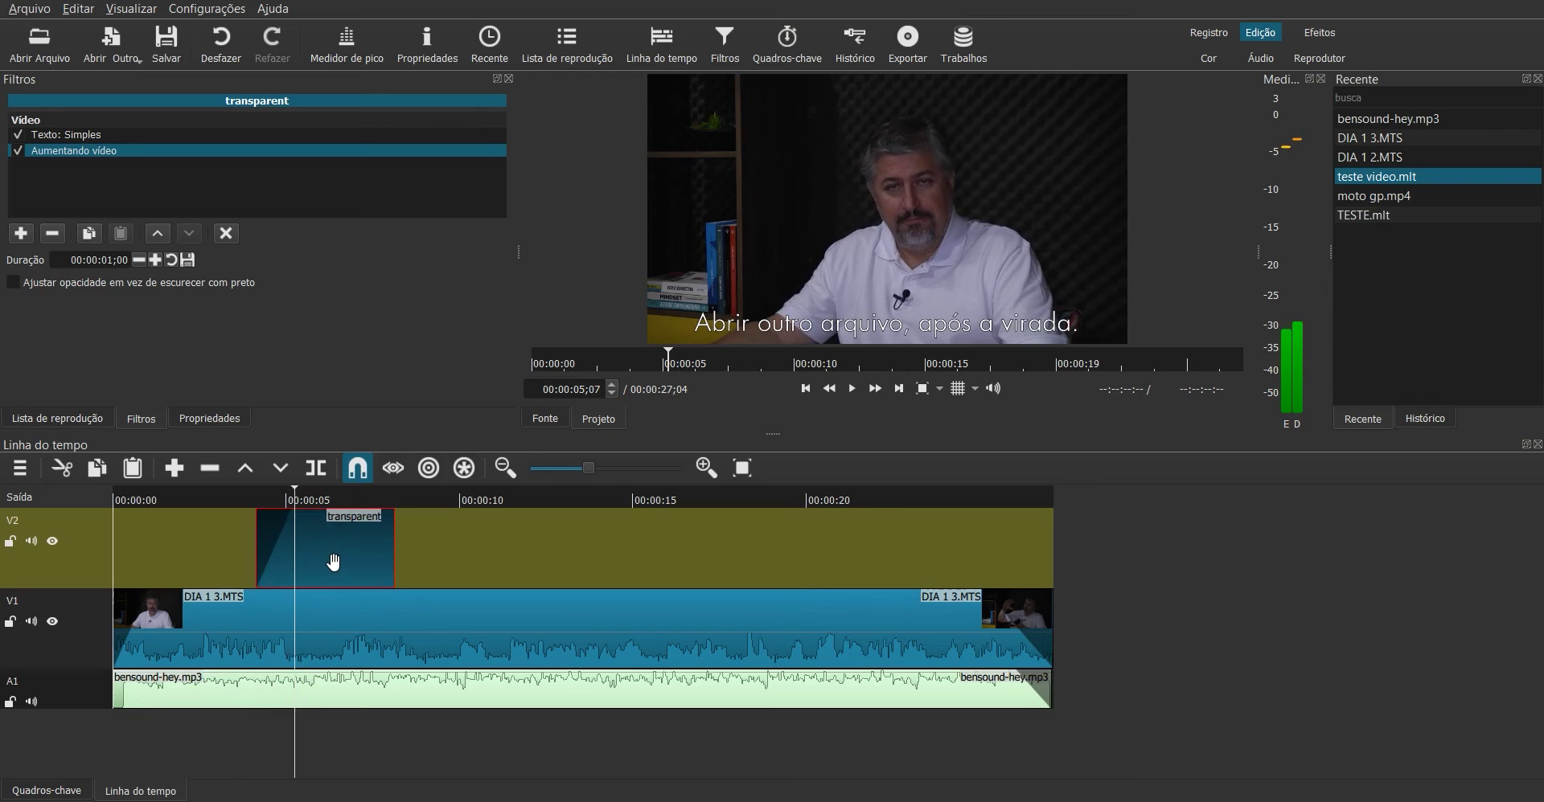
Set the outline thickness (Espessura) of the title's Texto: Simples filter to 0.
{"action": "left_click", "coordinate": [85, 134]}
{"action": "scroll", "coordinate": [414, 394], "scroll_direction": "down", "scroll_amount": 3}
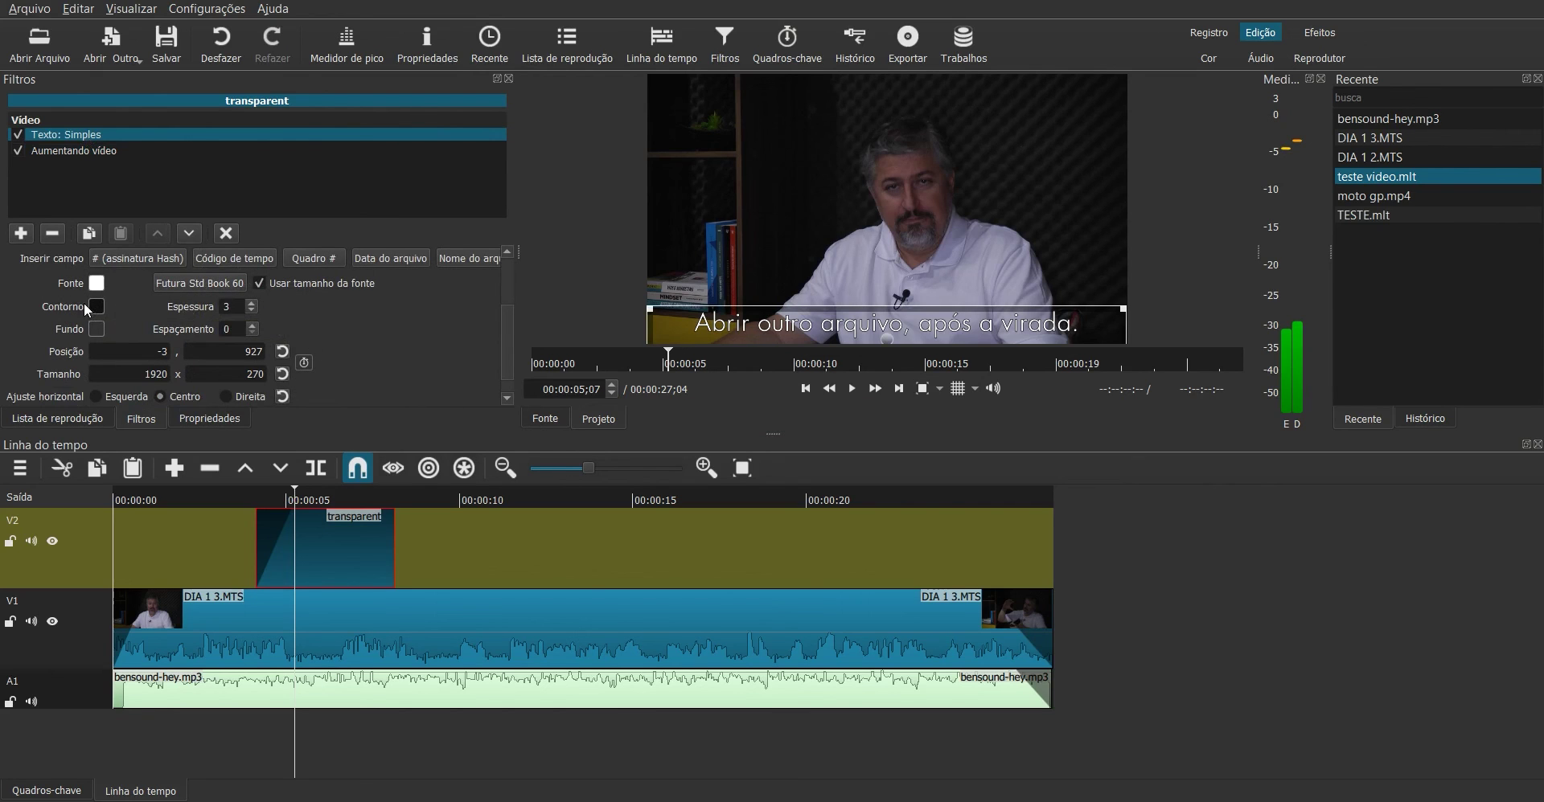
{"action": "left_click", "coordinate": [229, 306]}
{"action": "type", "text": "0"}
Add a 00:00:01;00 Diminuindo vídeo fade-out to the title clip and enable Ajustar opacidade em vez de escurecer com preto.
{"action": "left_click_drag", "start_coordinate": [393, 510], "coordinate": [359, 511]}
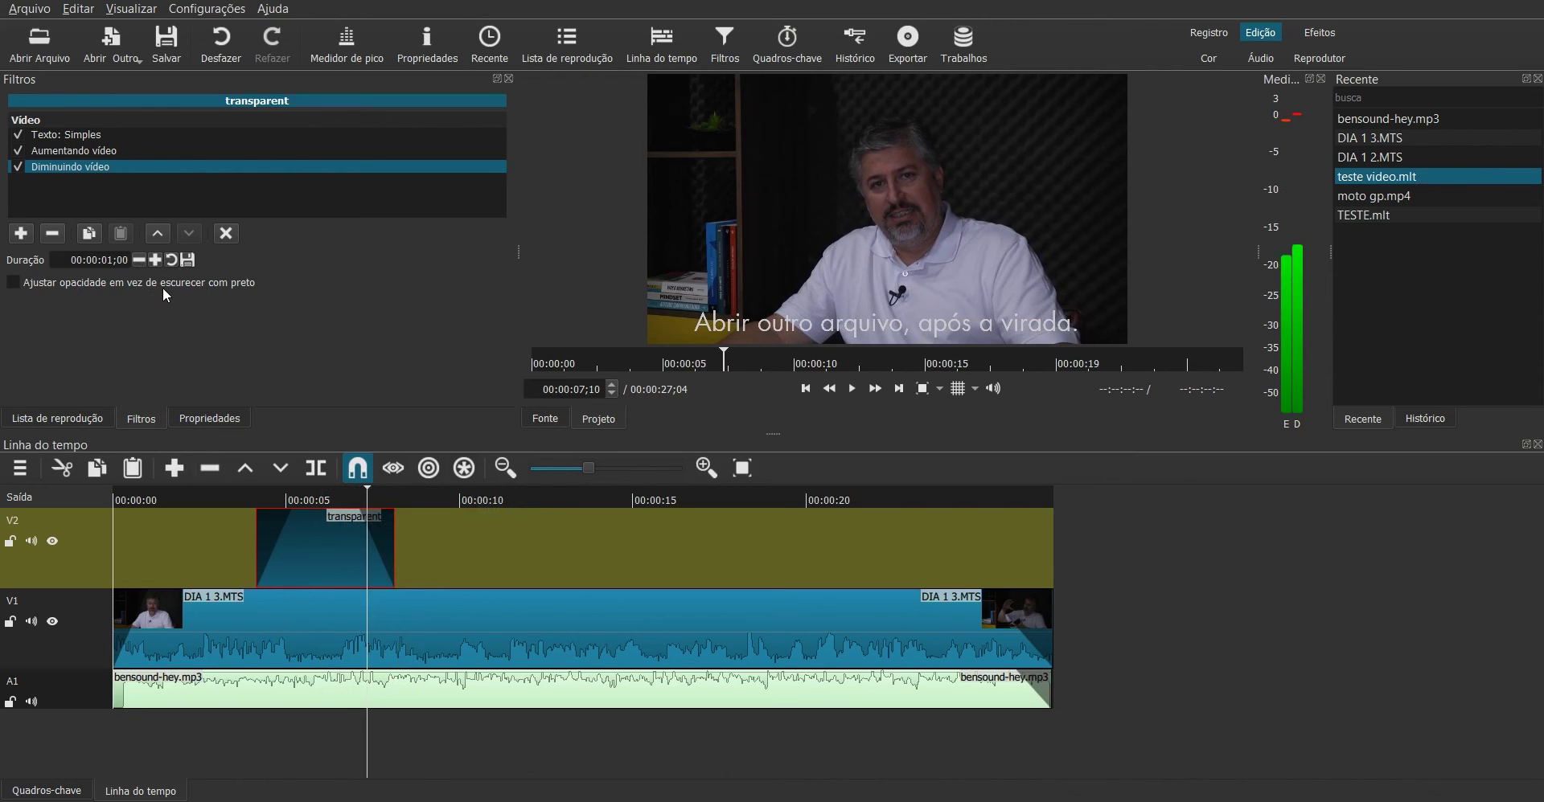
{"action": "left_click", "coordinate": [13, 283]}
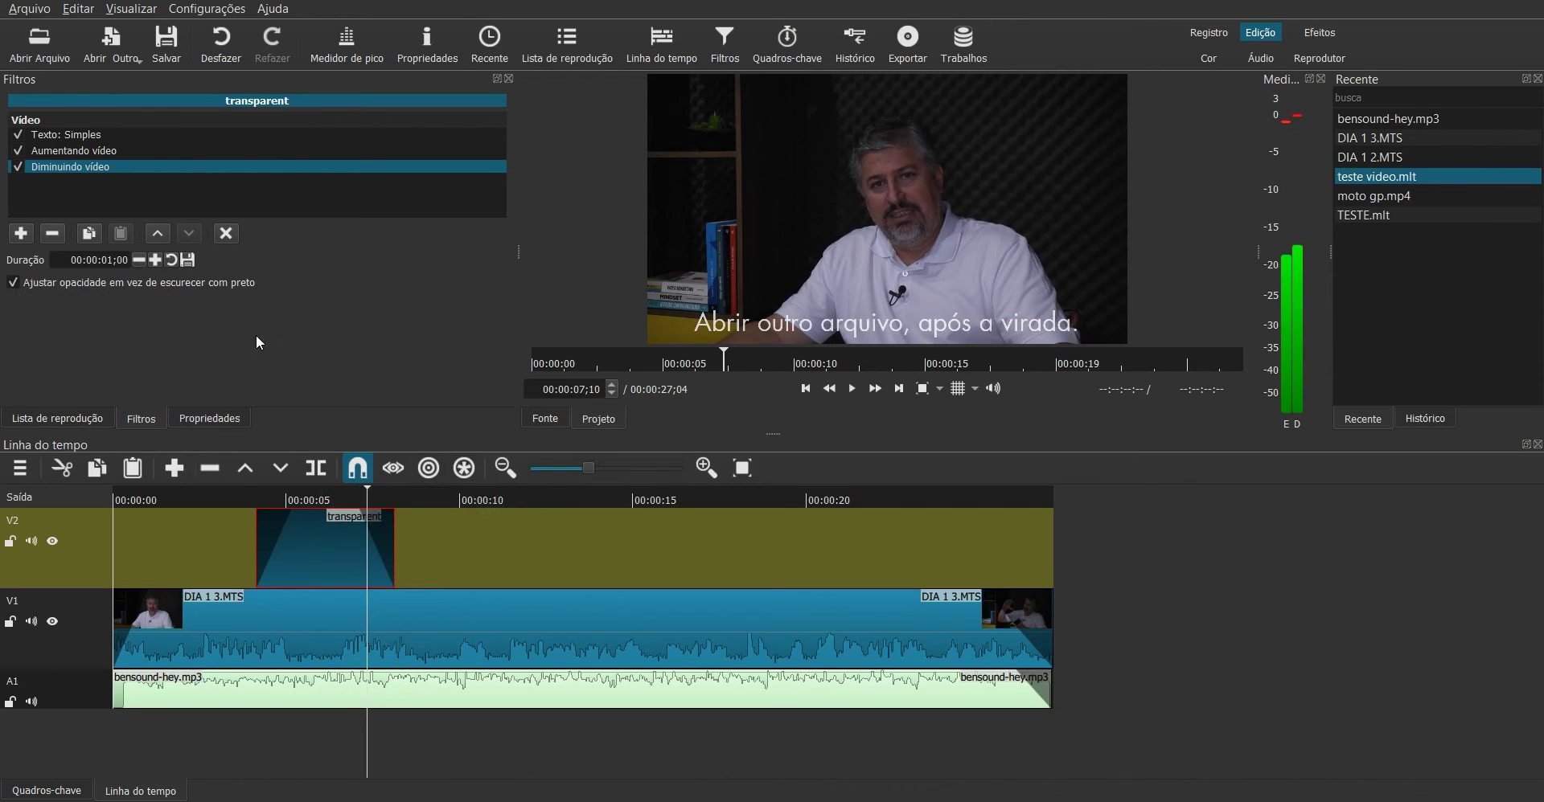
Play the start of the title clip and enable Ajustar opacidade em vez de escurecer com preto on its Aumentando vídeo filter.
{"action": "left_click_drag", "start_coordinate": [369, 486], "coordinate": [254, 481]}
{"action": "key", "text": "space"}
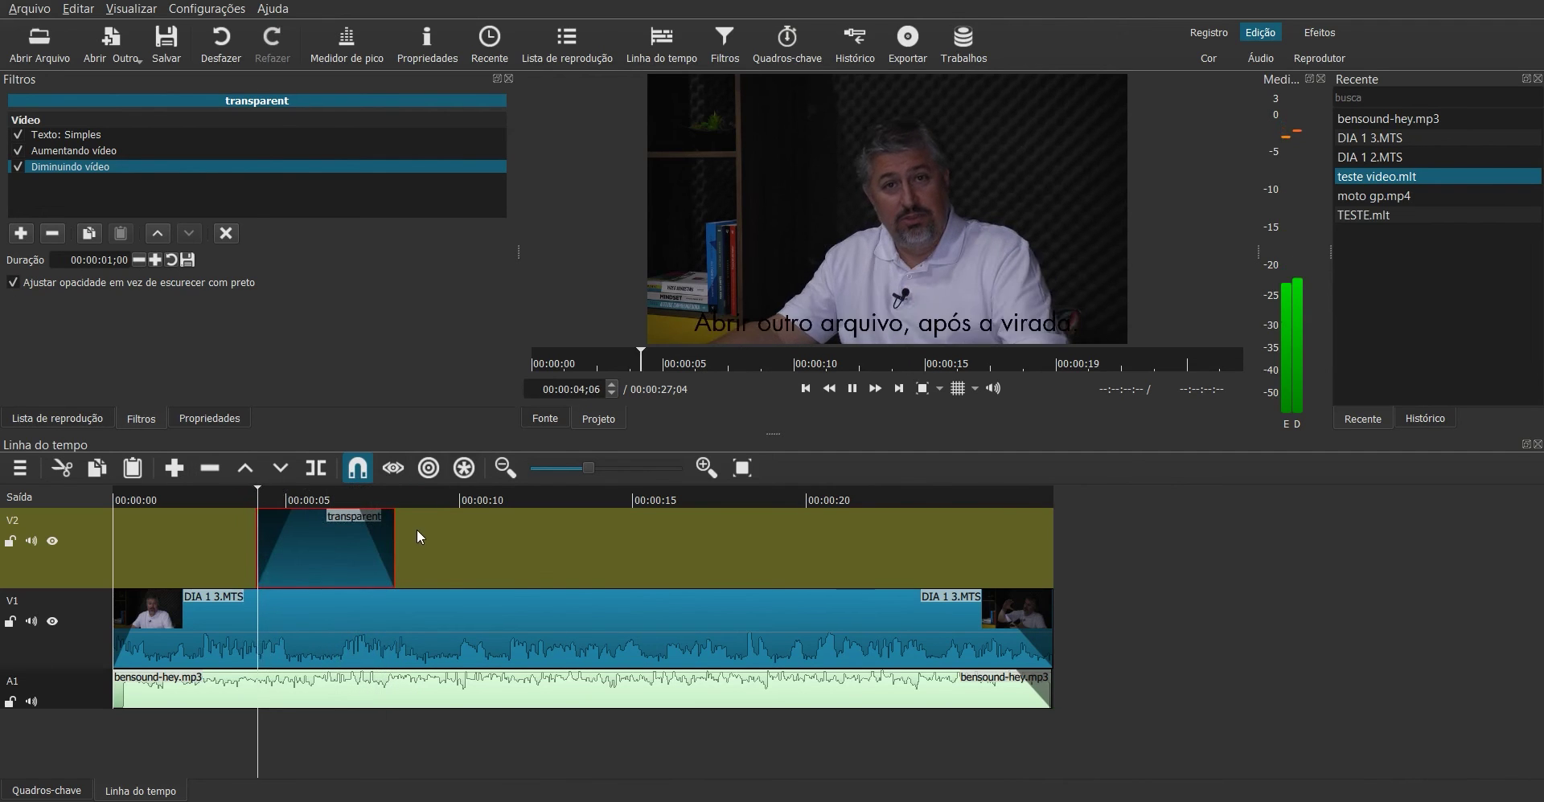
{"action": "key", "text": "space"}
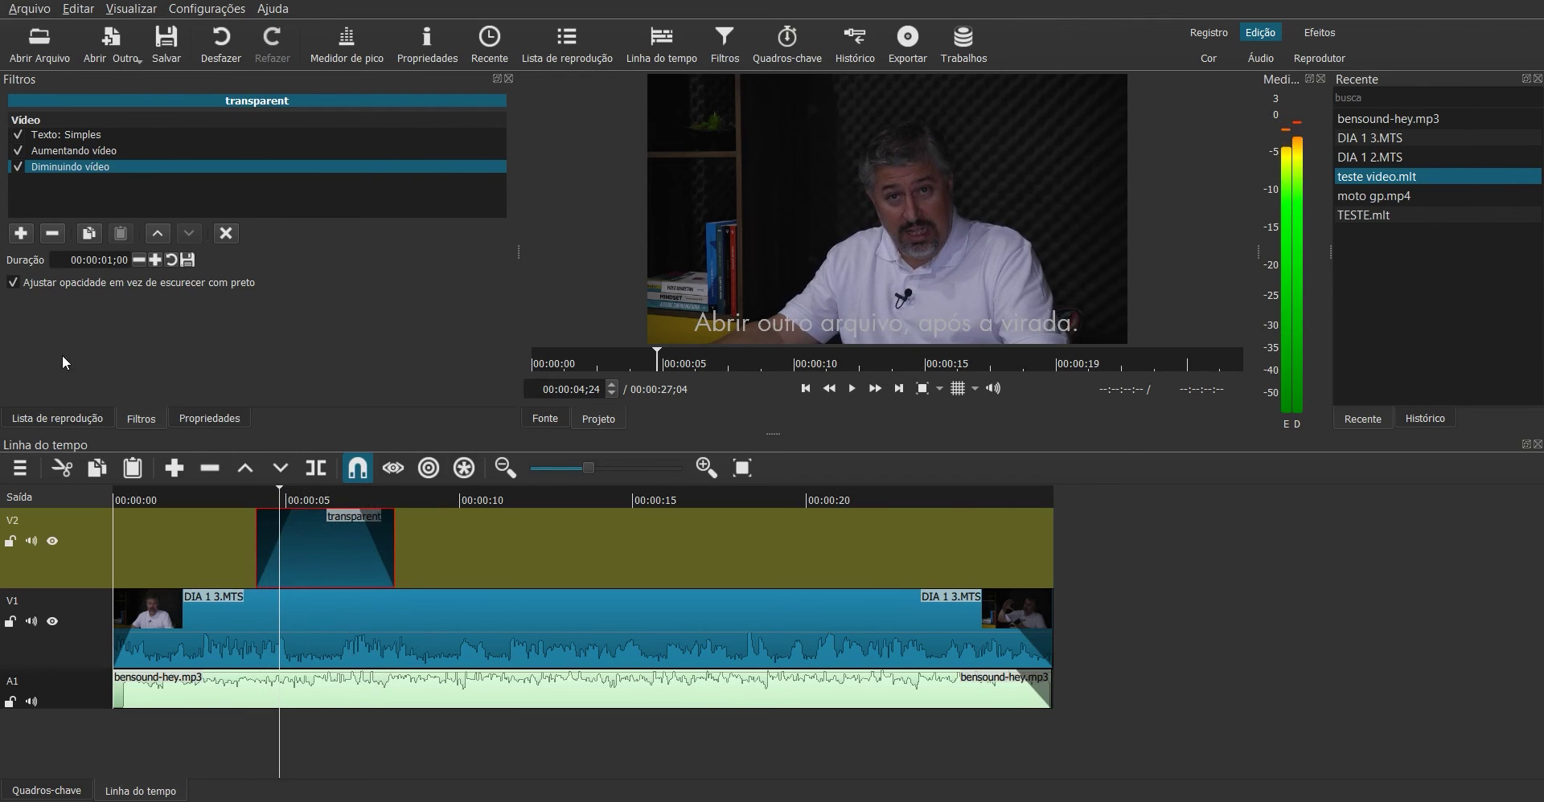
{"action": "left_click", "coordinate": [63, 150]}
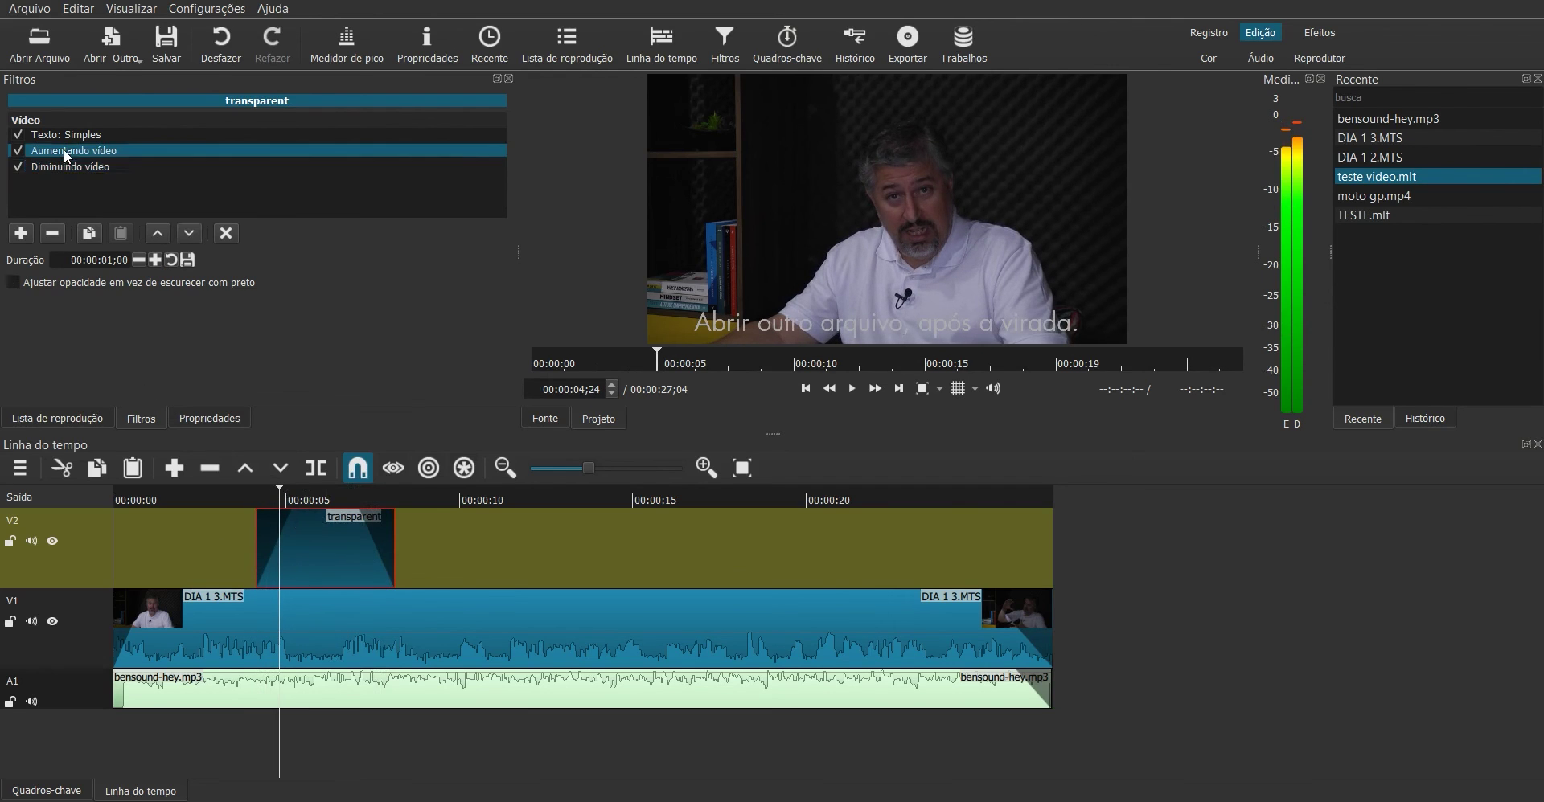
{"action": "left_click", "coordinate": [13, 282]}
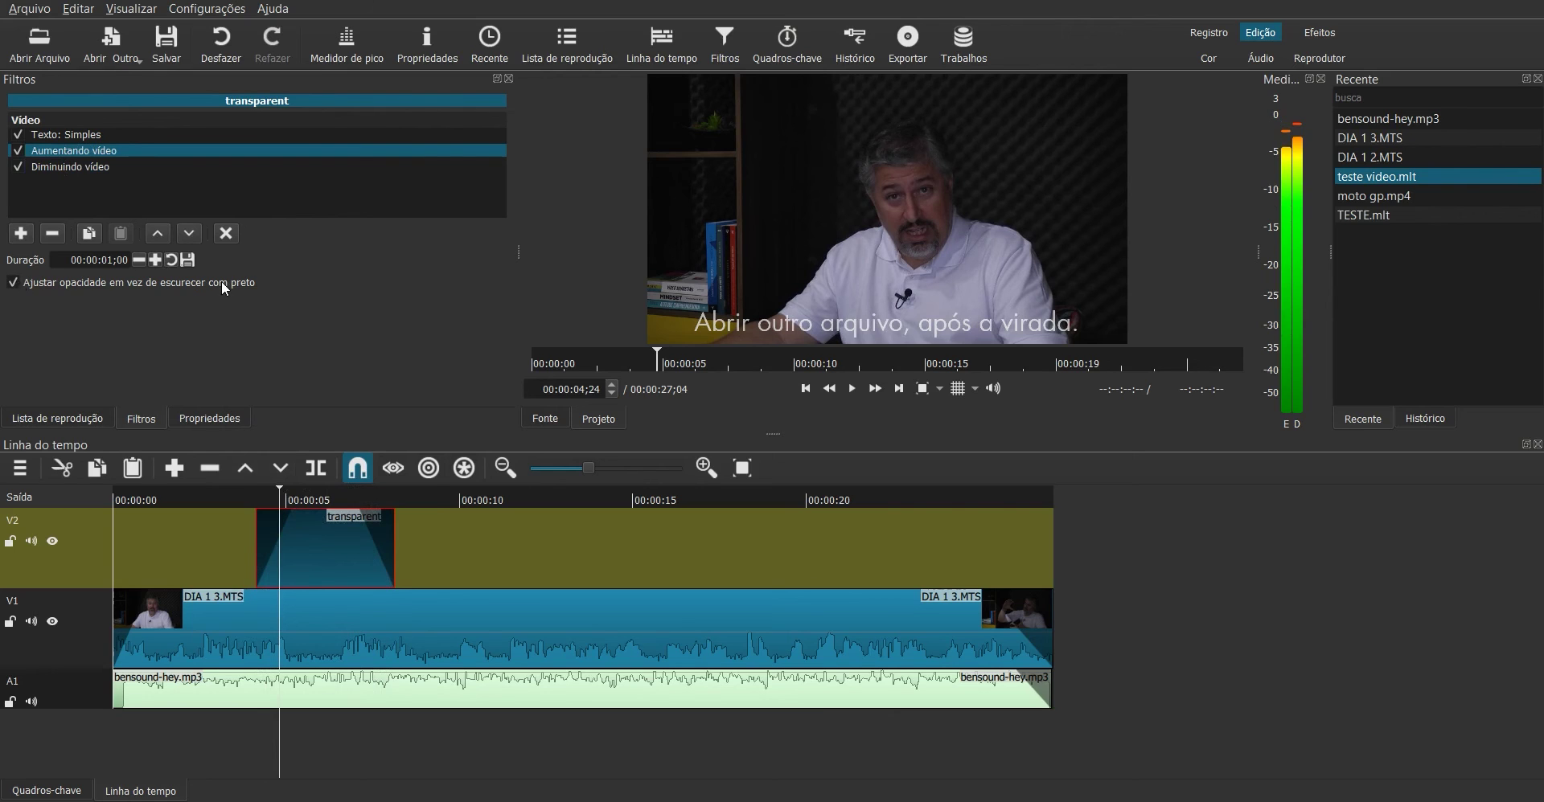
Play the title's fades and toggle the fade-in's opacity option off and back on to compare how the text appears.
{"action": "left_click", "coordinate": [253, 500]}
{"action": "key", "text": "space"}
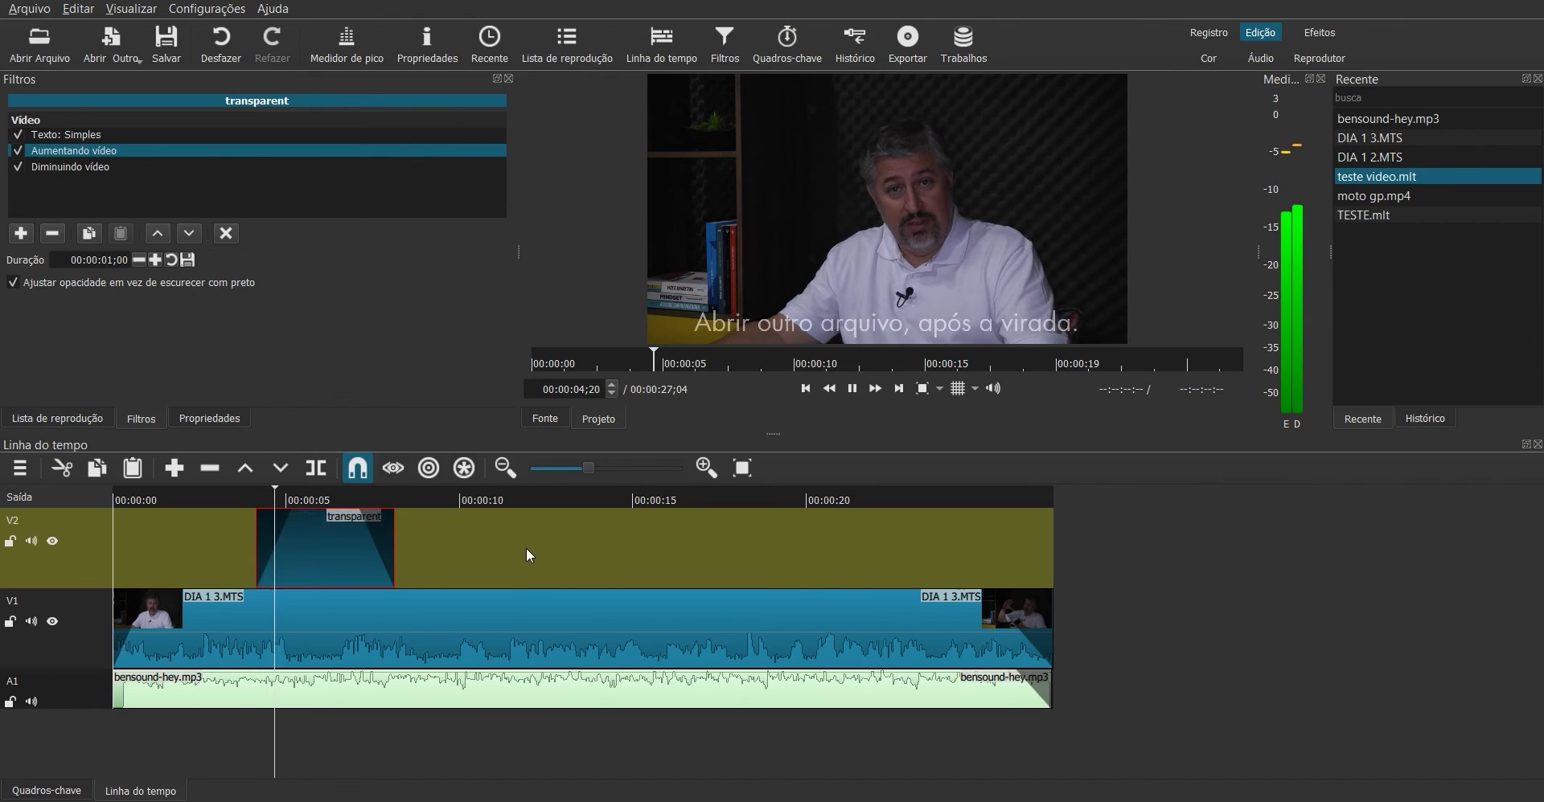
{"action": "key", "text": "space"}
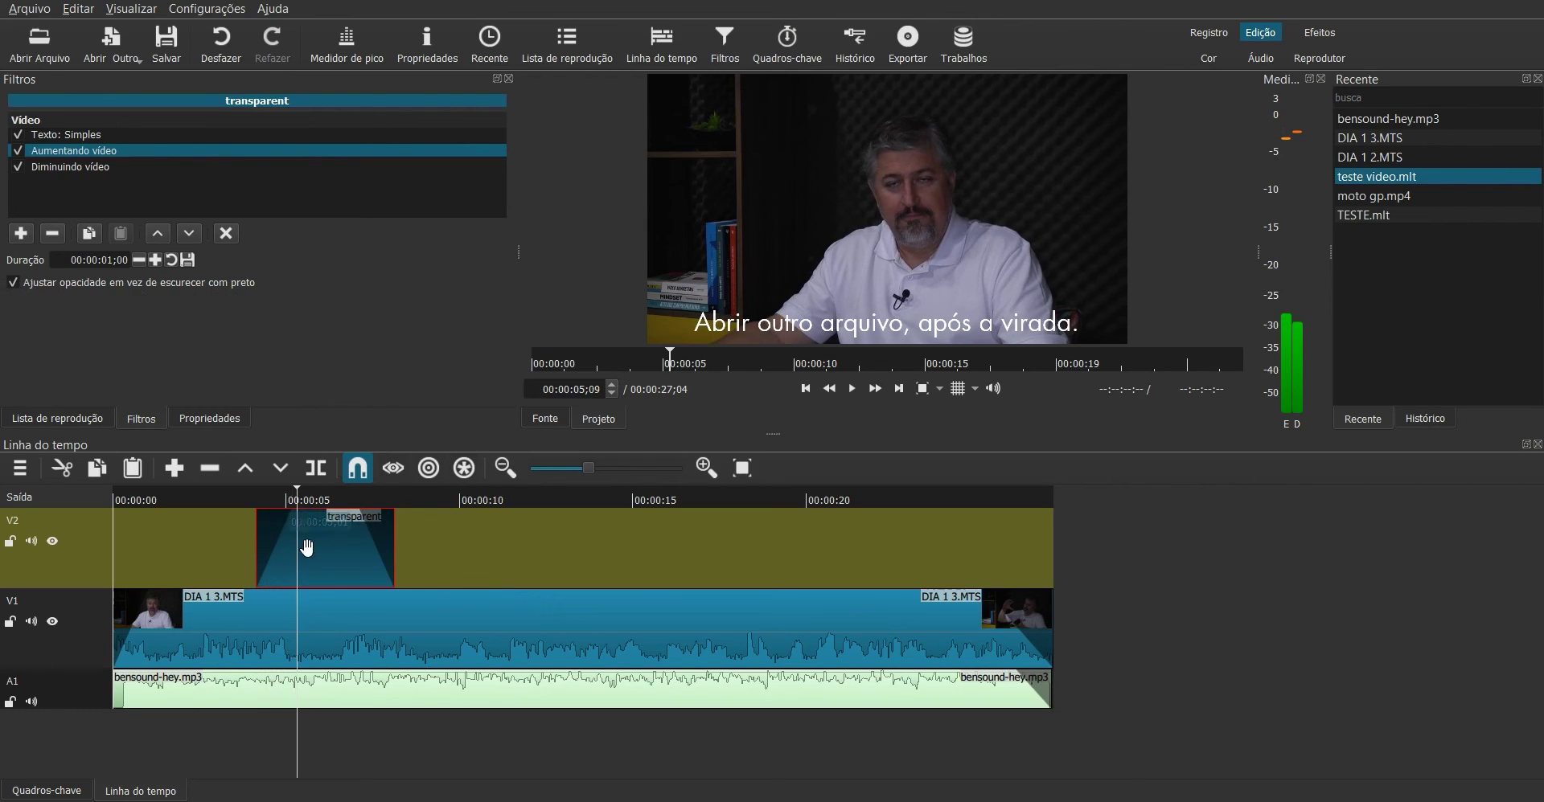
{"action": "left_click", "coordinate": [268, 500]}
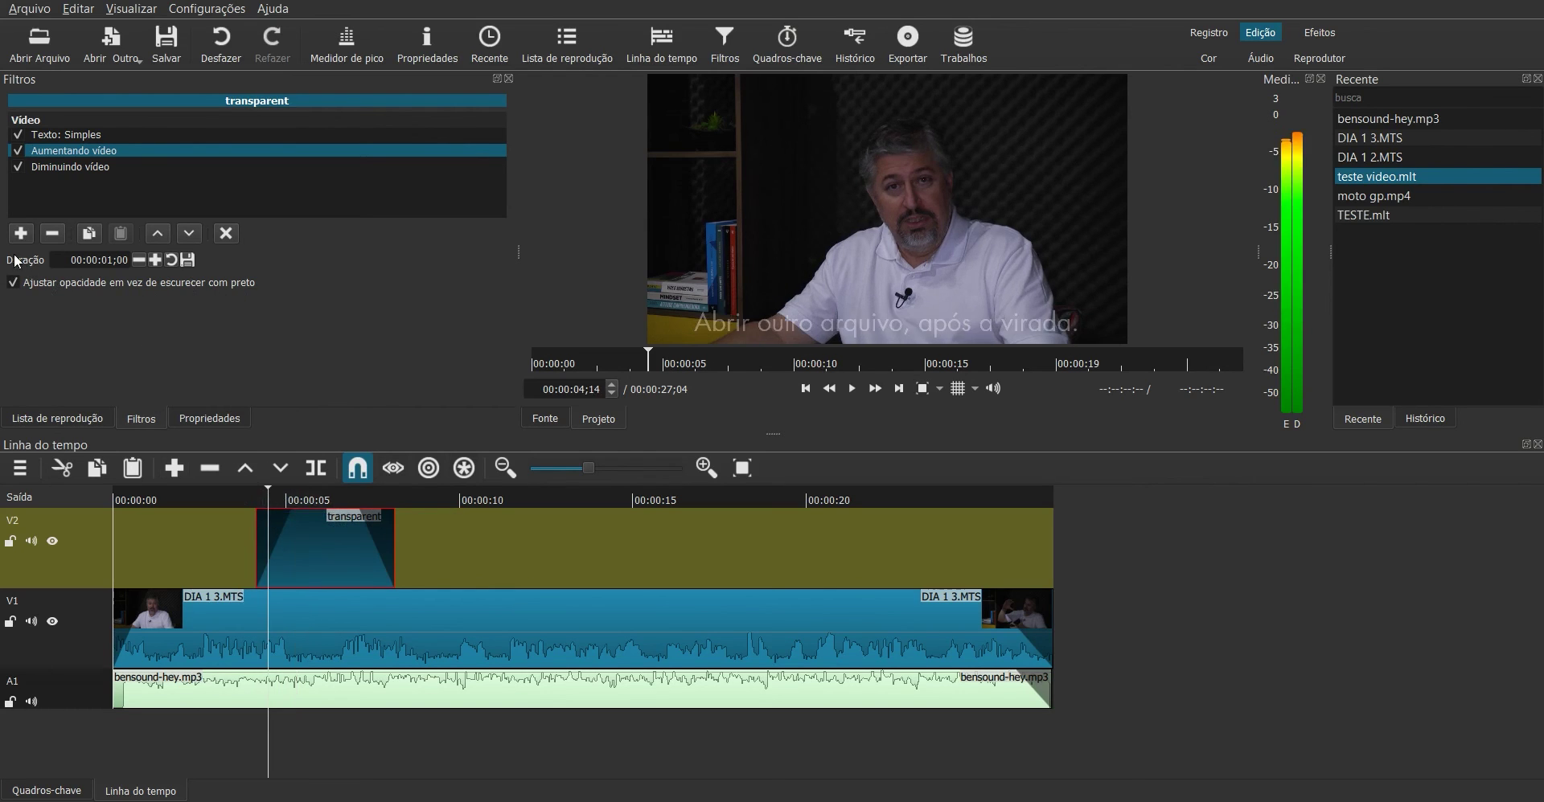
{"action": "left_click", "coordinate": [14, 283]}
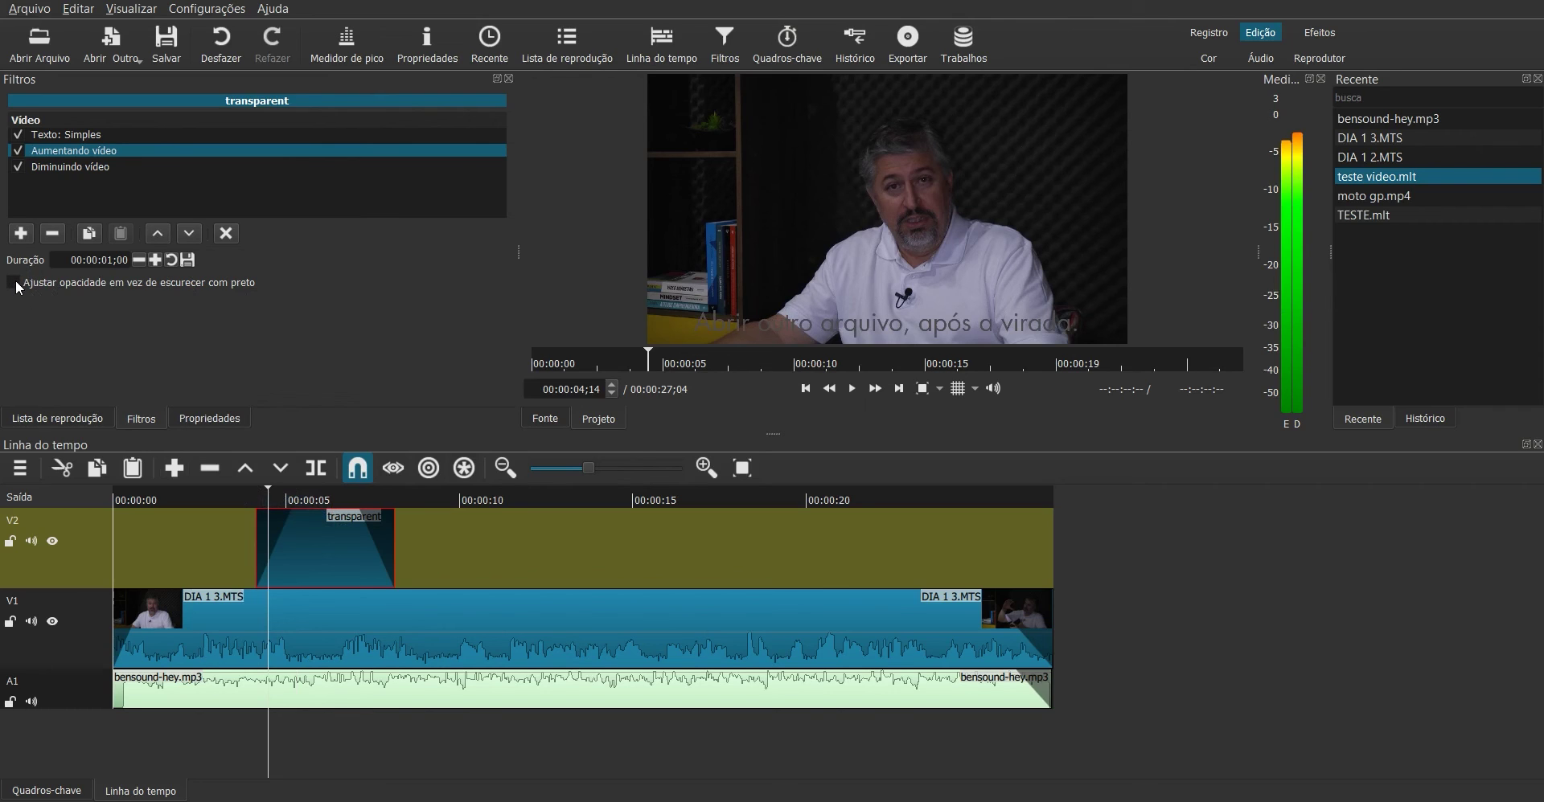
{"action": "left_click", "coordinate": [14, 283]}
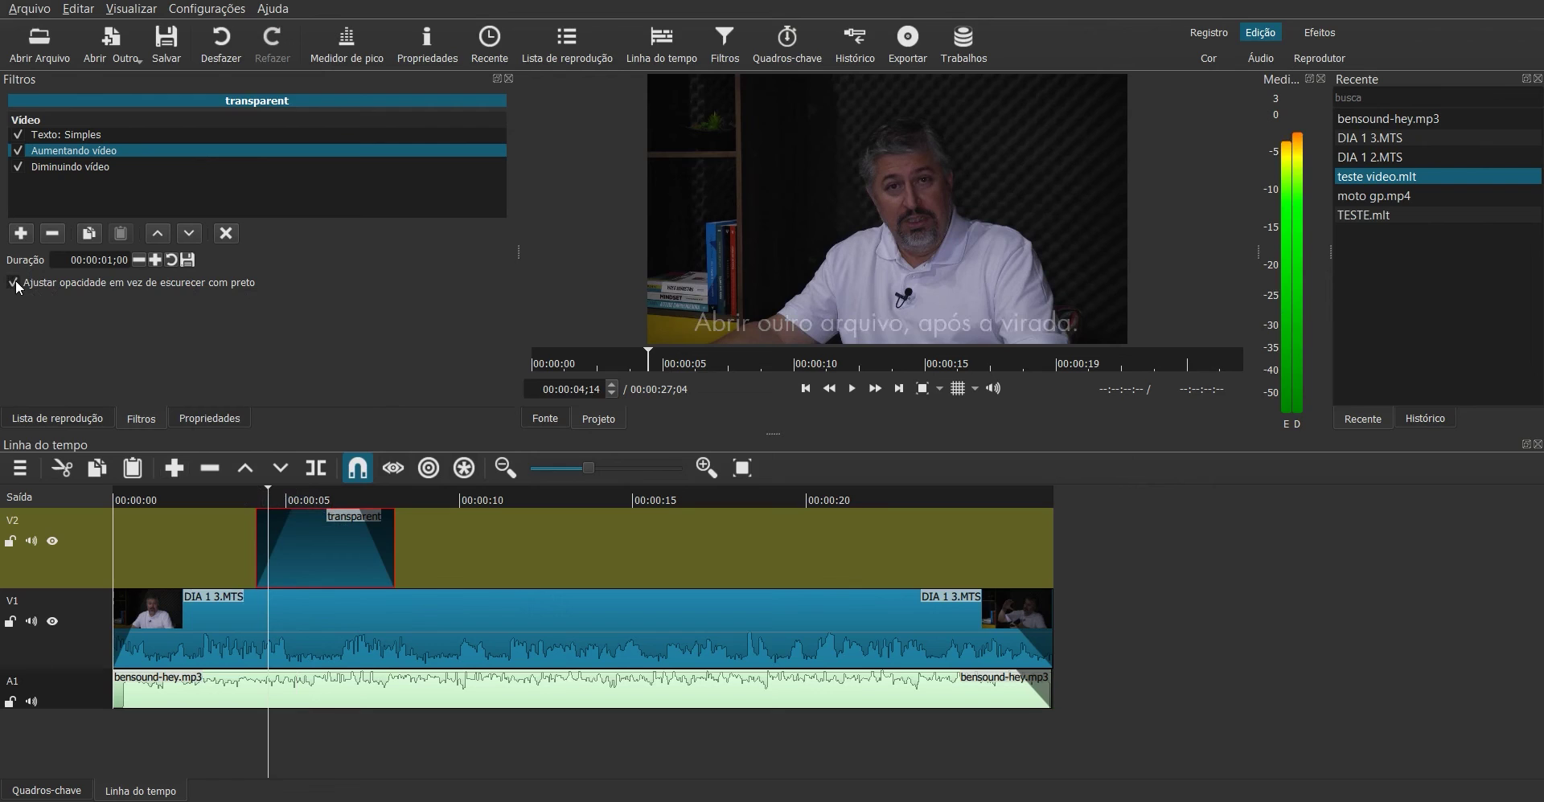
{"action": "left_click", "coordinate": [257, 492]}
{"action": "key", "text": "space"}
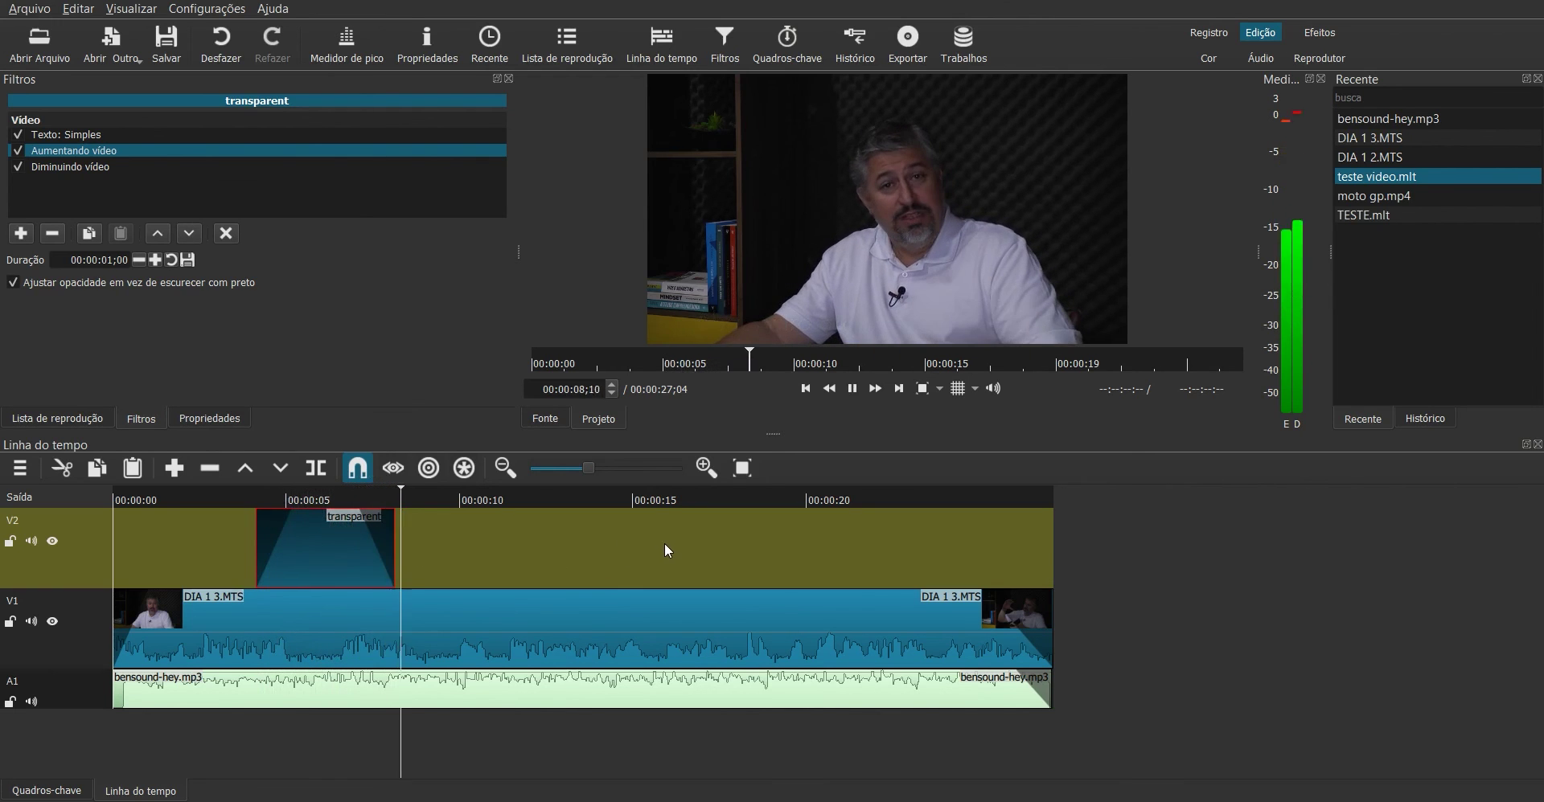
{"action": "left_click", "coordinate": [515, 533]}
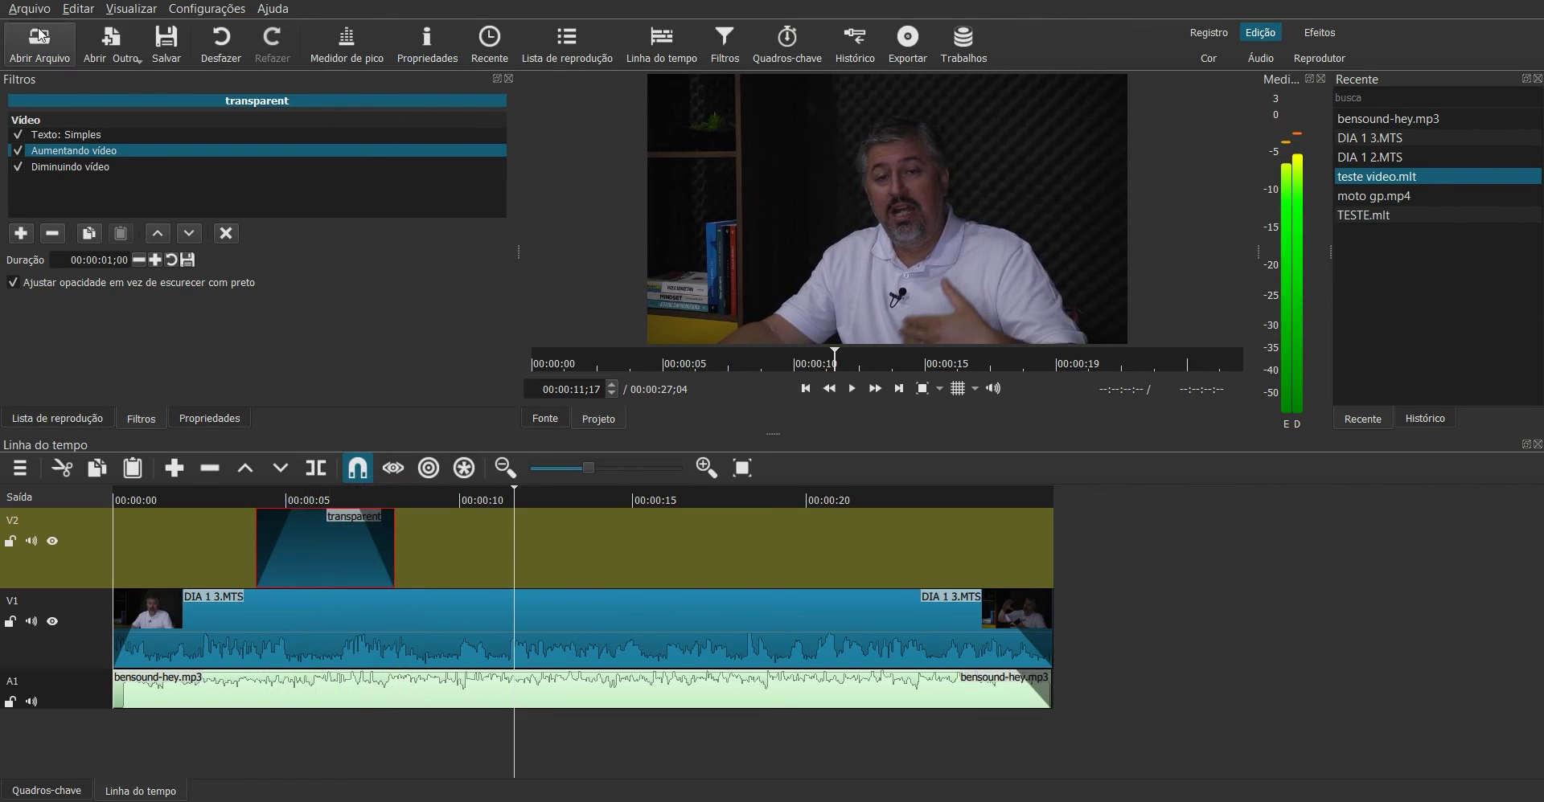
Save the project.
{"action": "left_click", "coordinate": [174, 44]}
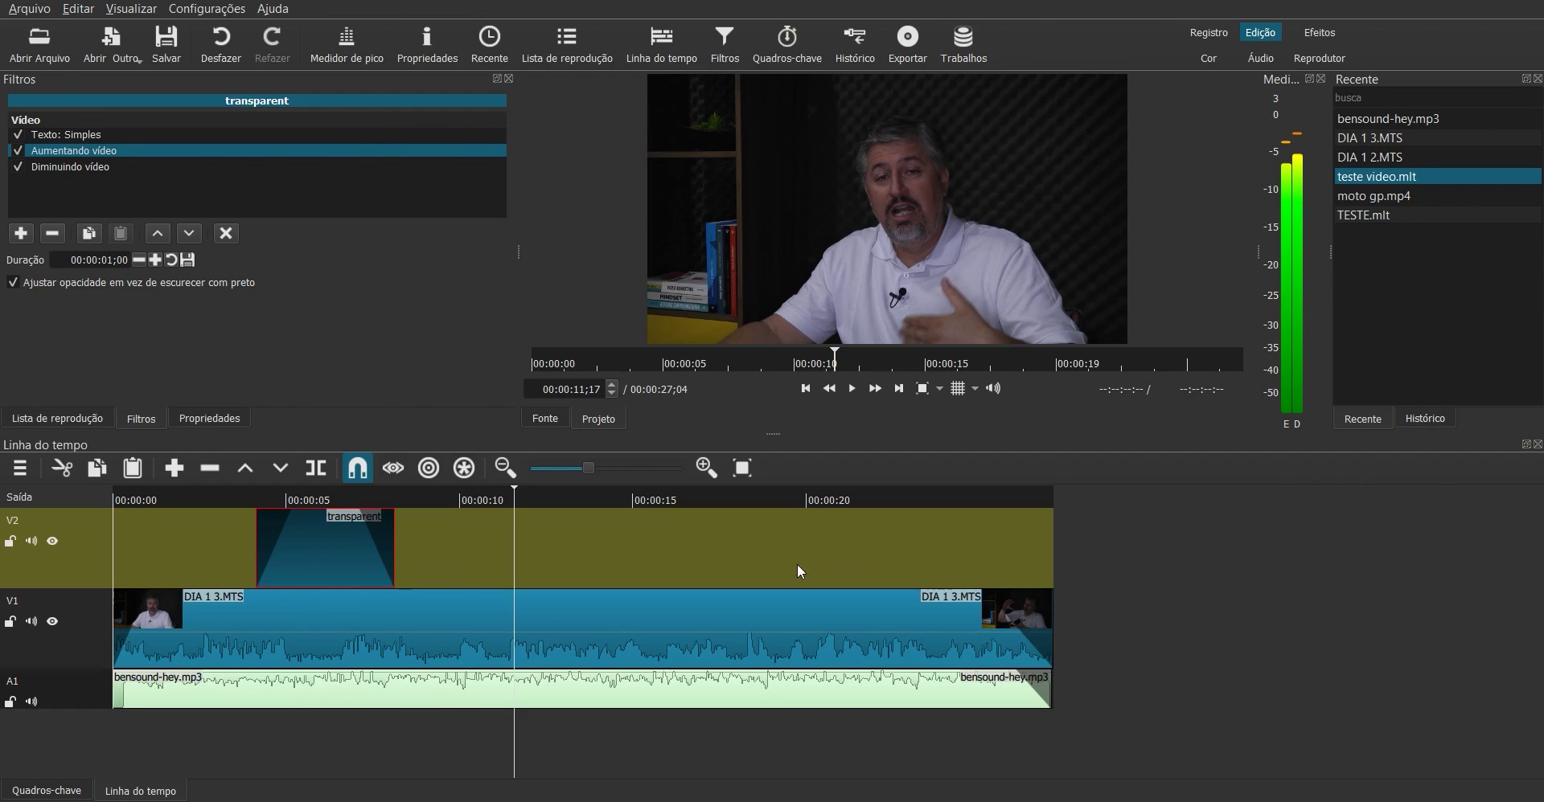
Select the V1 interview clip, the A1 music and the V2 title in turn to review the filters on each.
{"action": "left_click", "coordinate": [681, 619]}
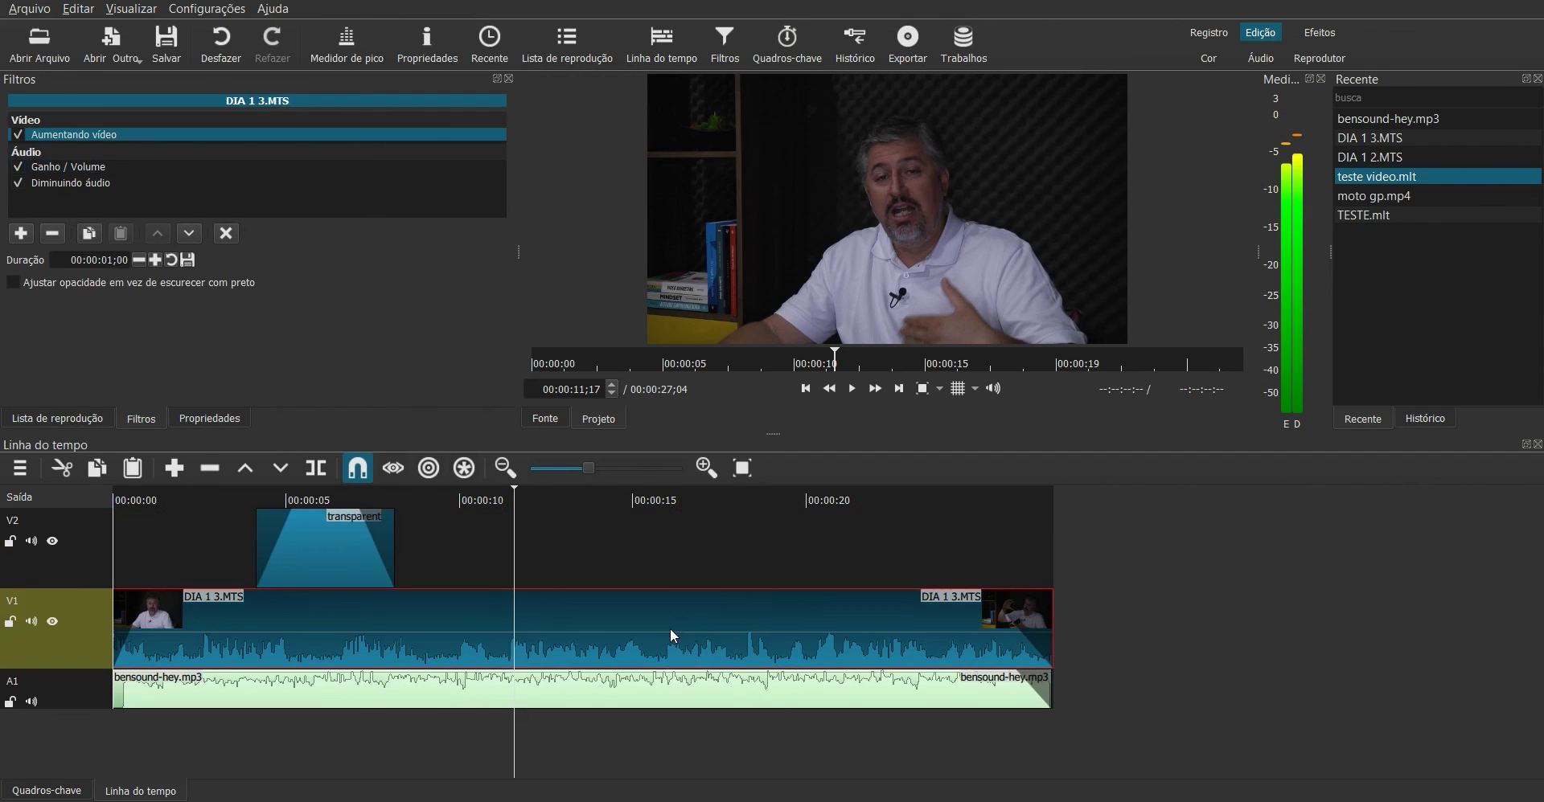
{"action": "left_click", "coordinate": [612, 687]}
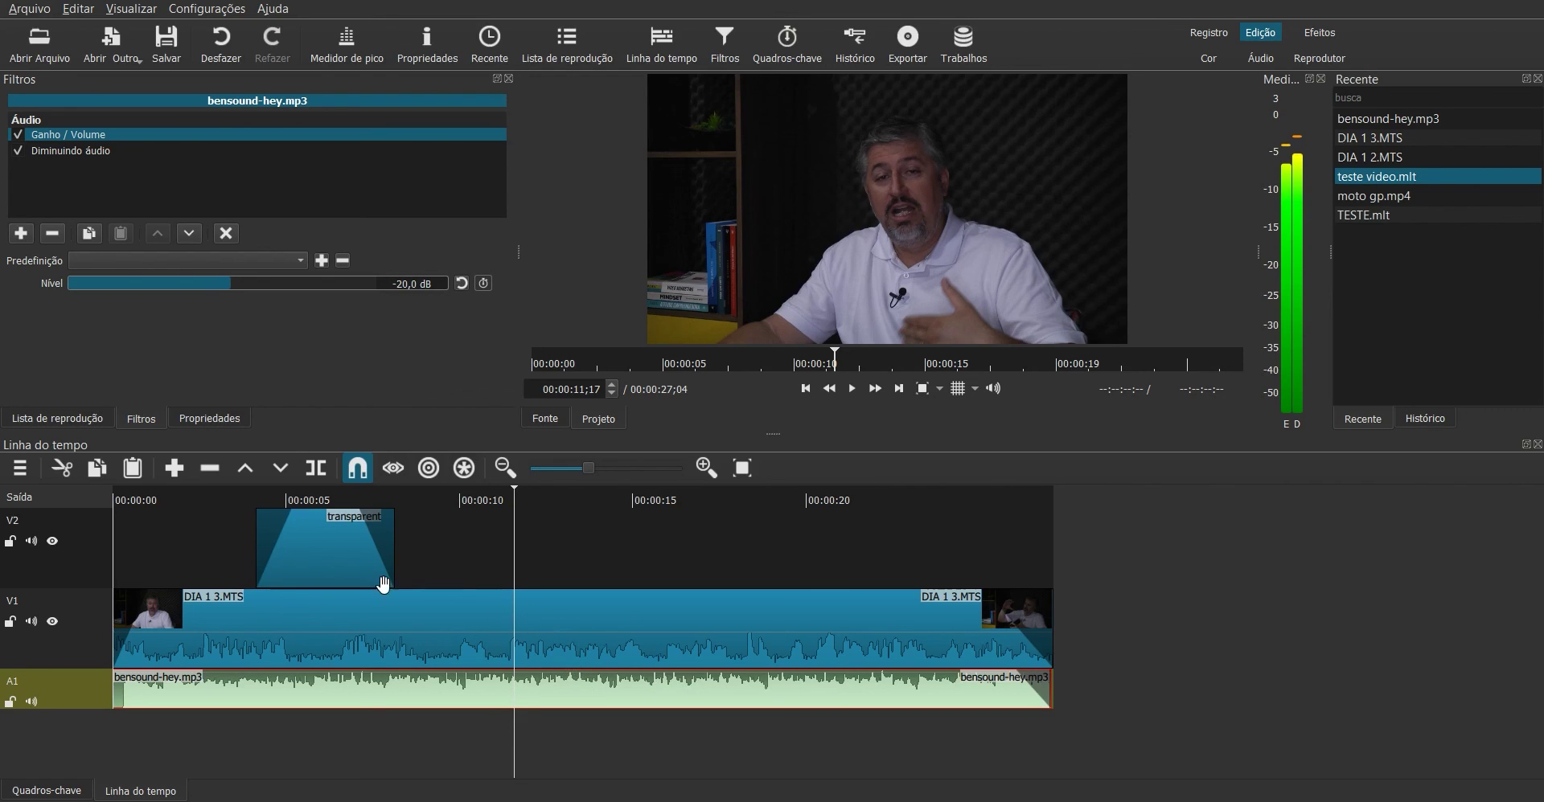
{"action": "left_click", "coordinate": [324, 558]}
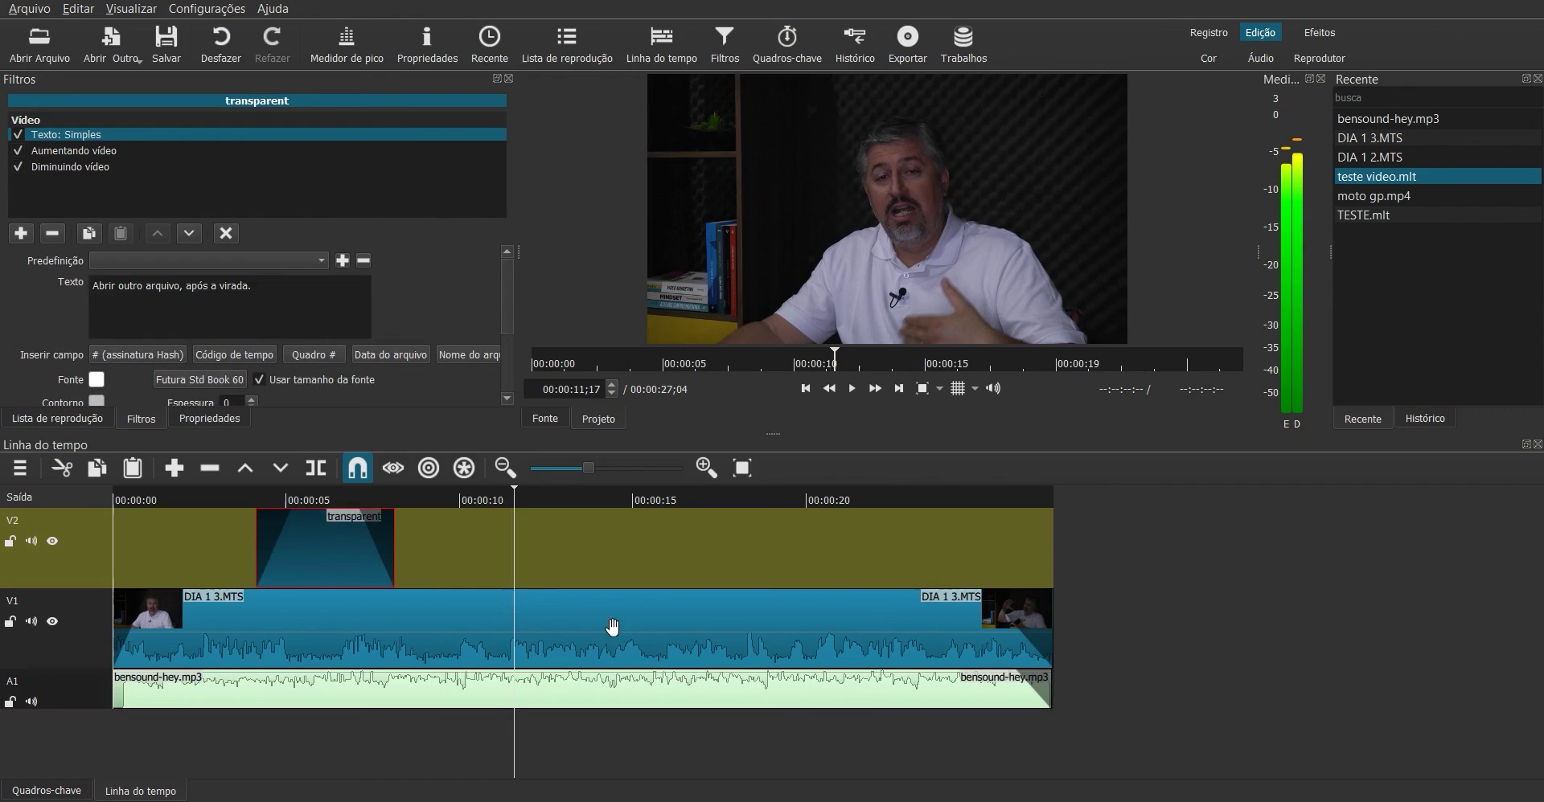
{"action": "left_click", "coordinate": [438, 699]}
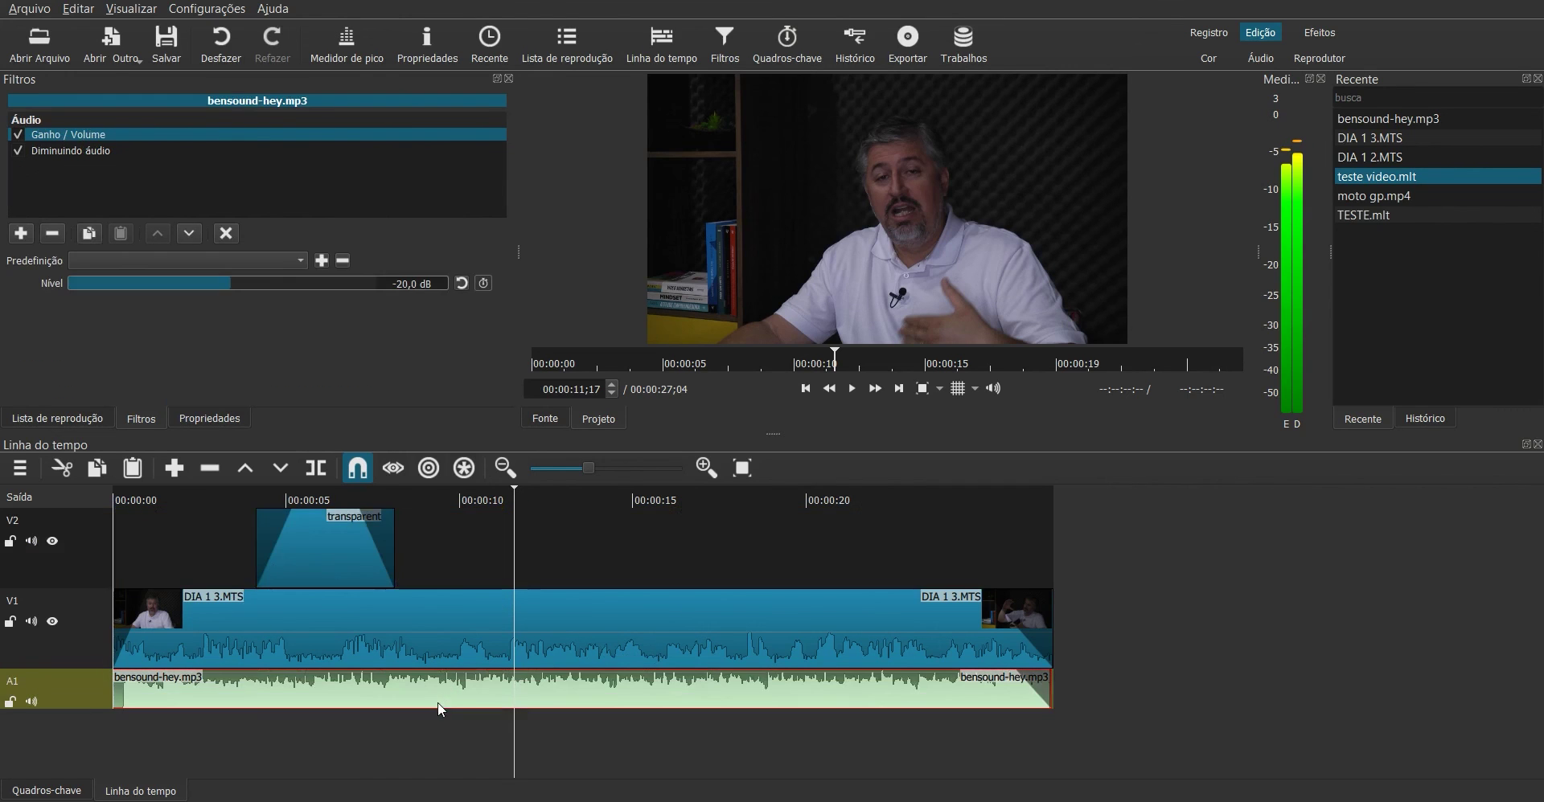
{"action": "left_click", "coordinate": [430, 621]}
{"action": "left_click", "coordinate": [323, 545]}
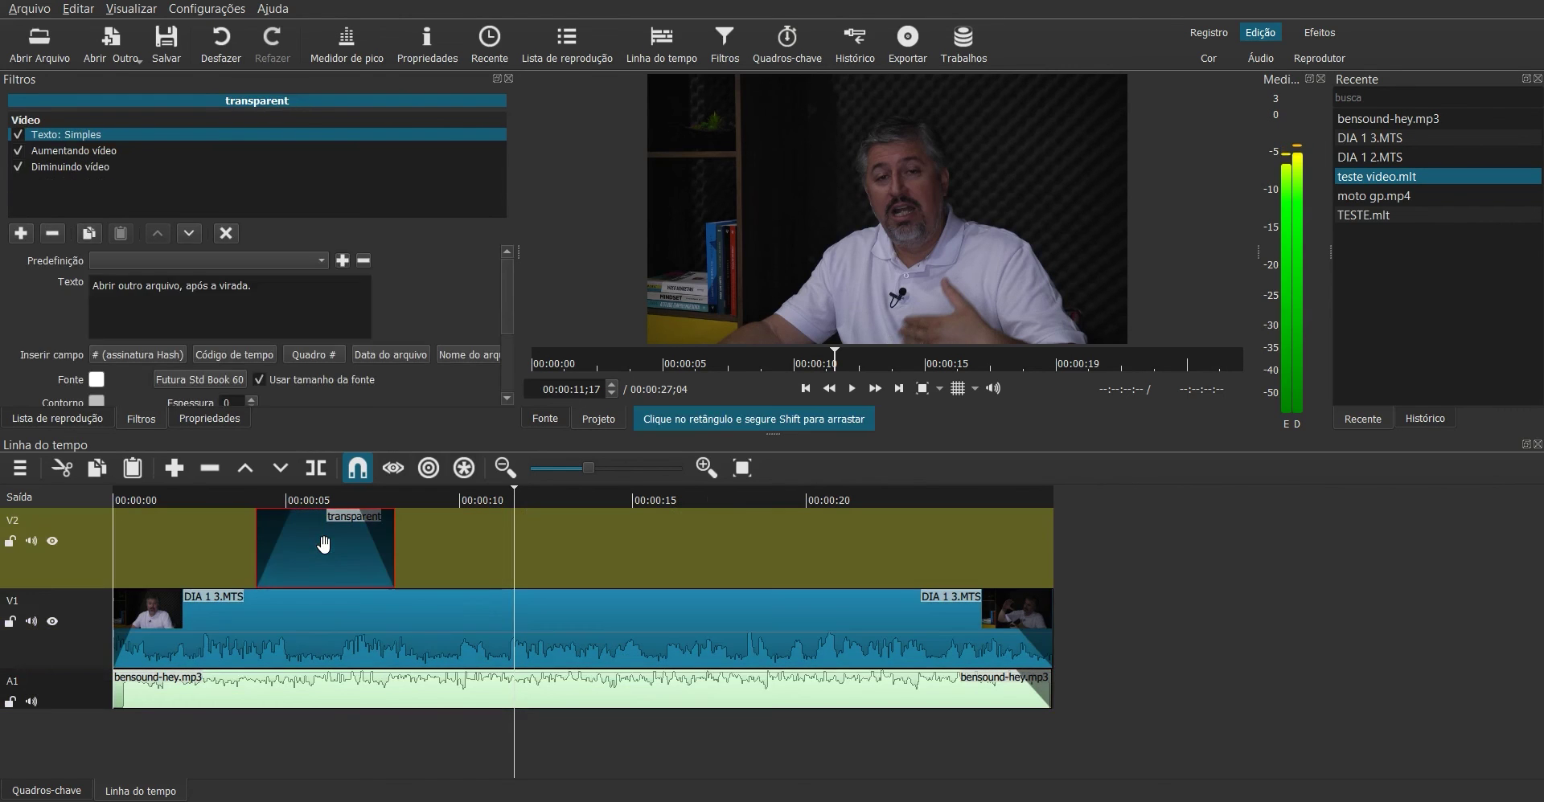
{"action": "left_click", "coordinate": [336, 499]}
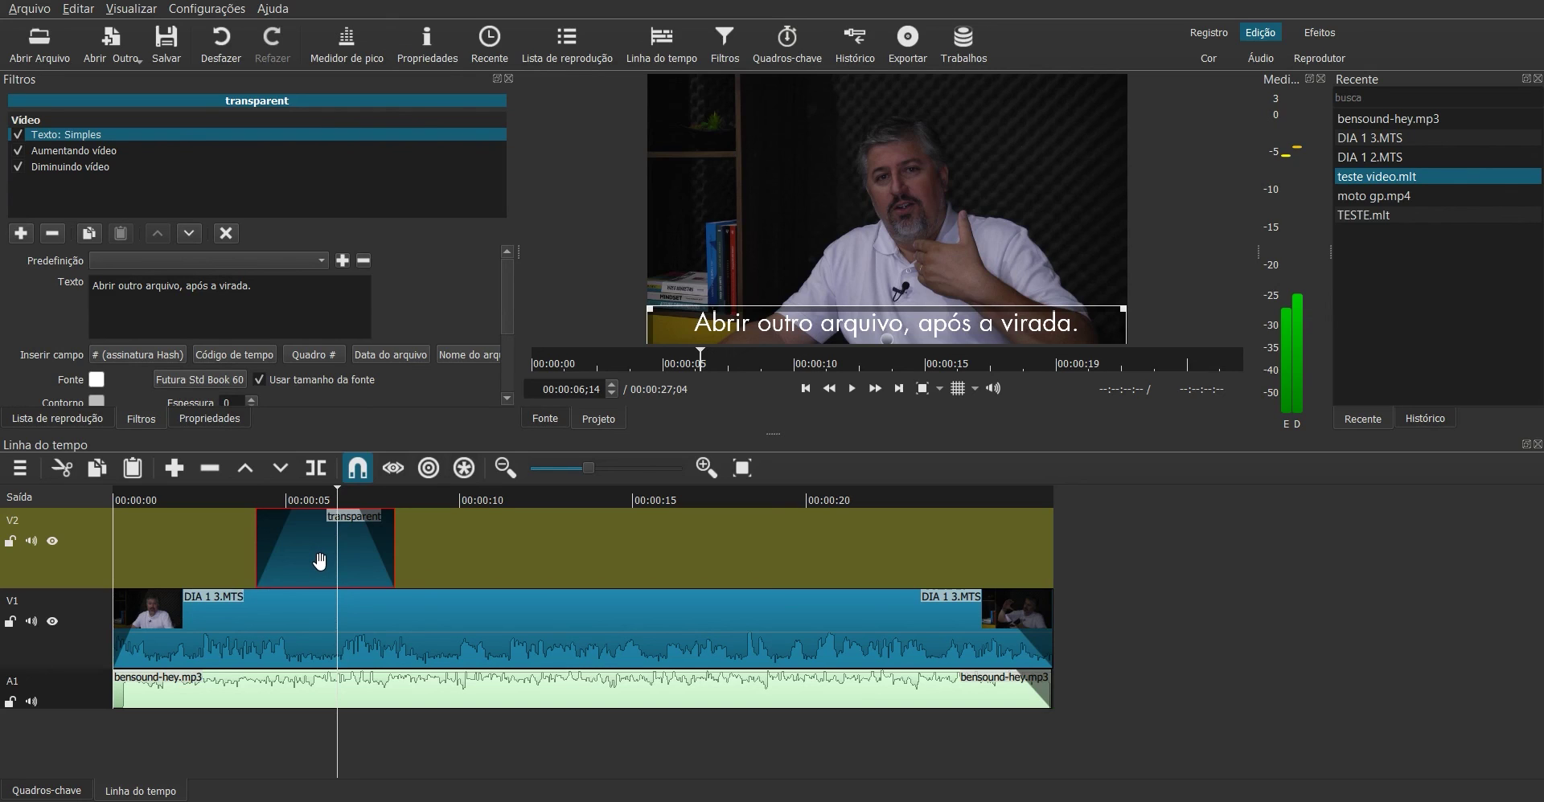
Open the image OCDBC40 from the comunicação folder and pause its preview.
{"action": "left_click", "coordinate": [455, 499]}
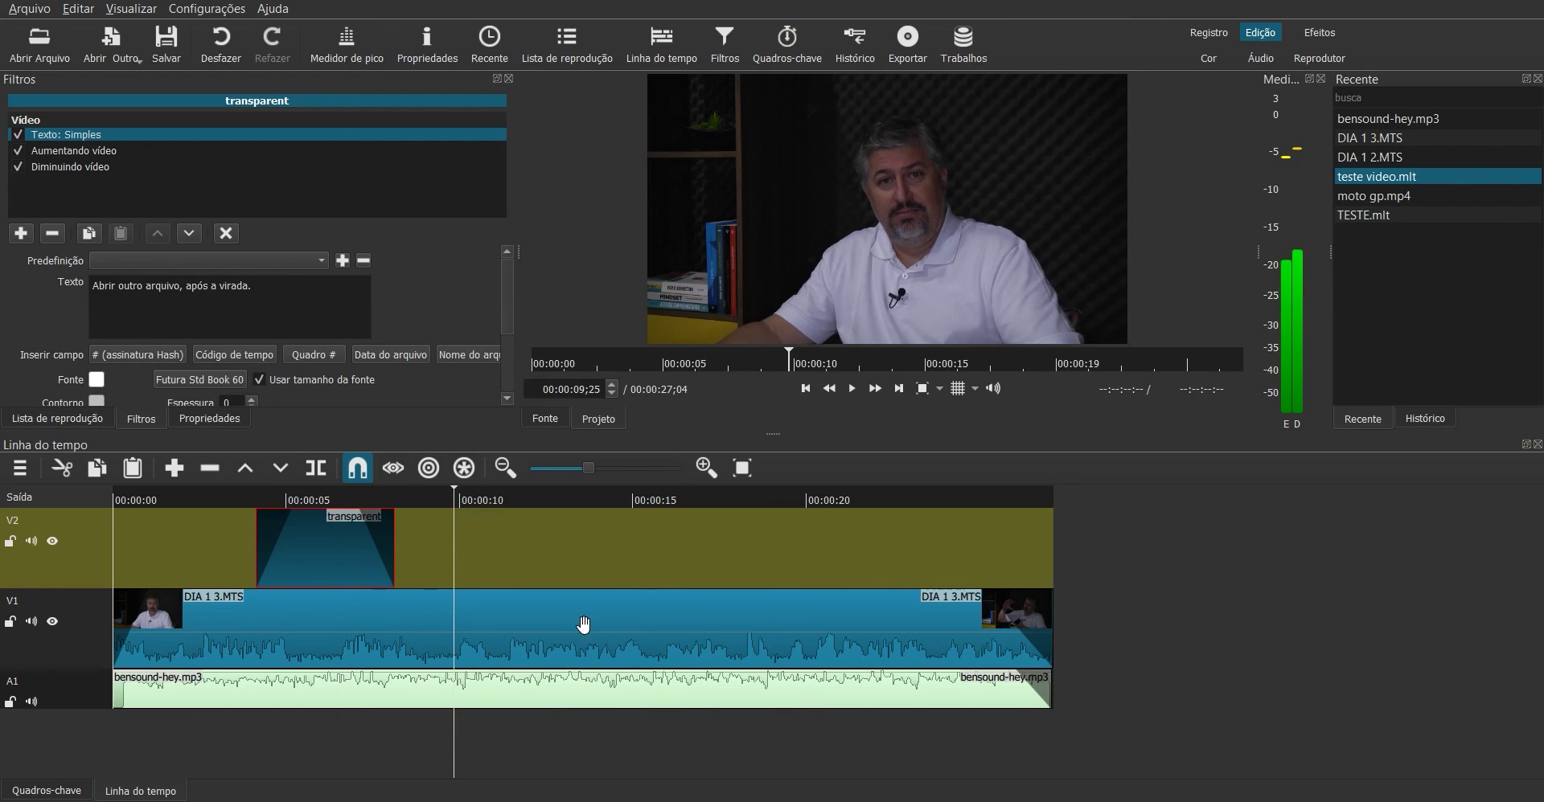
{"action": "left_click", "coordinate": [40, 43]}
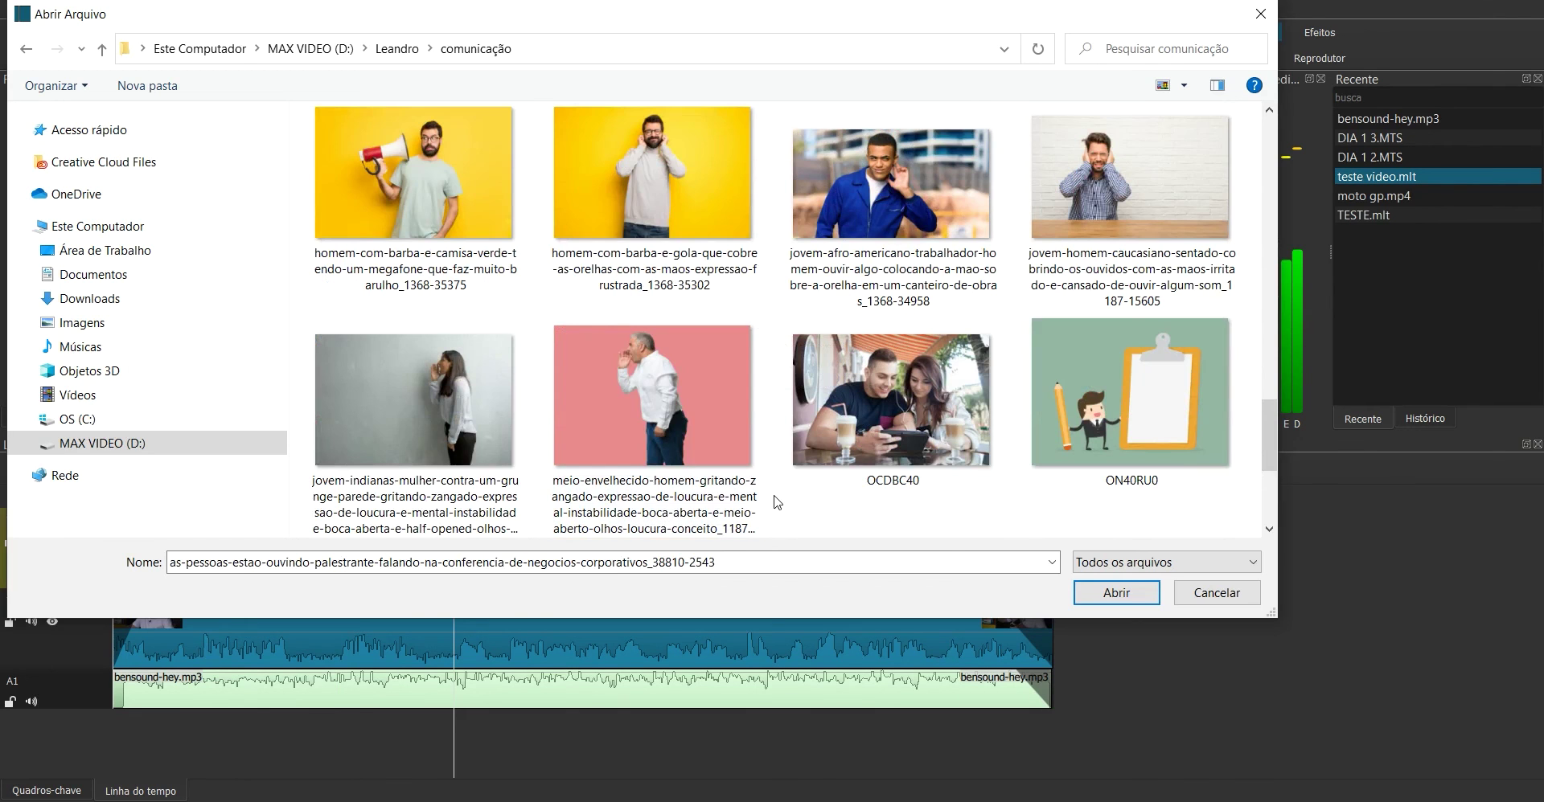
{"action": "left_click", "coordinate": [897, 393]}
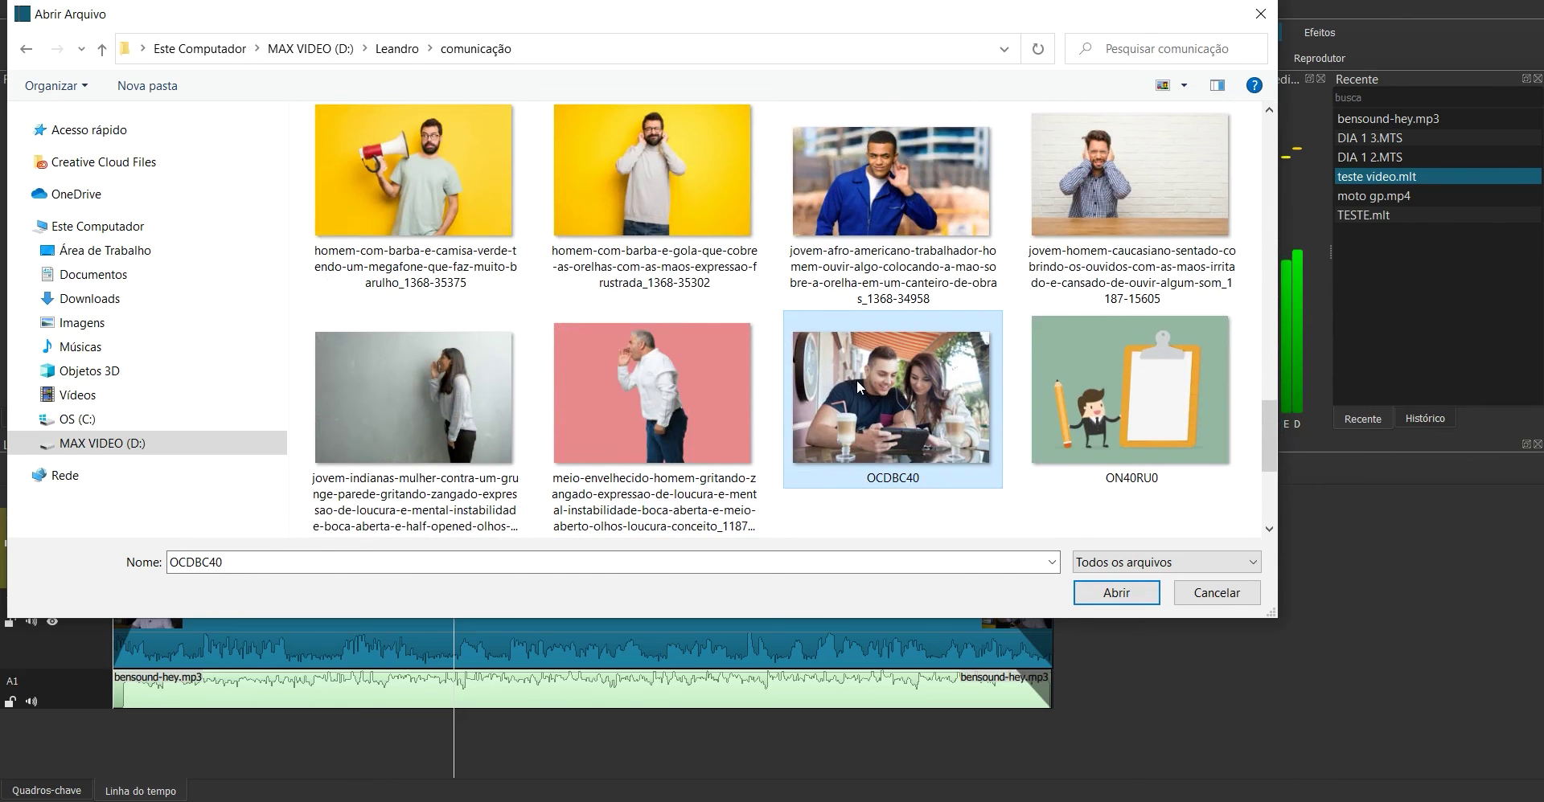
{"action": "left_click", "coordinate": [1118, 595]}
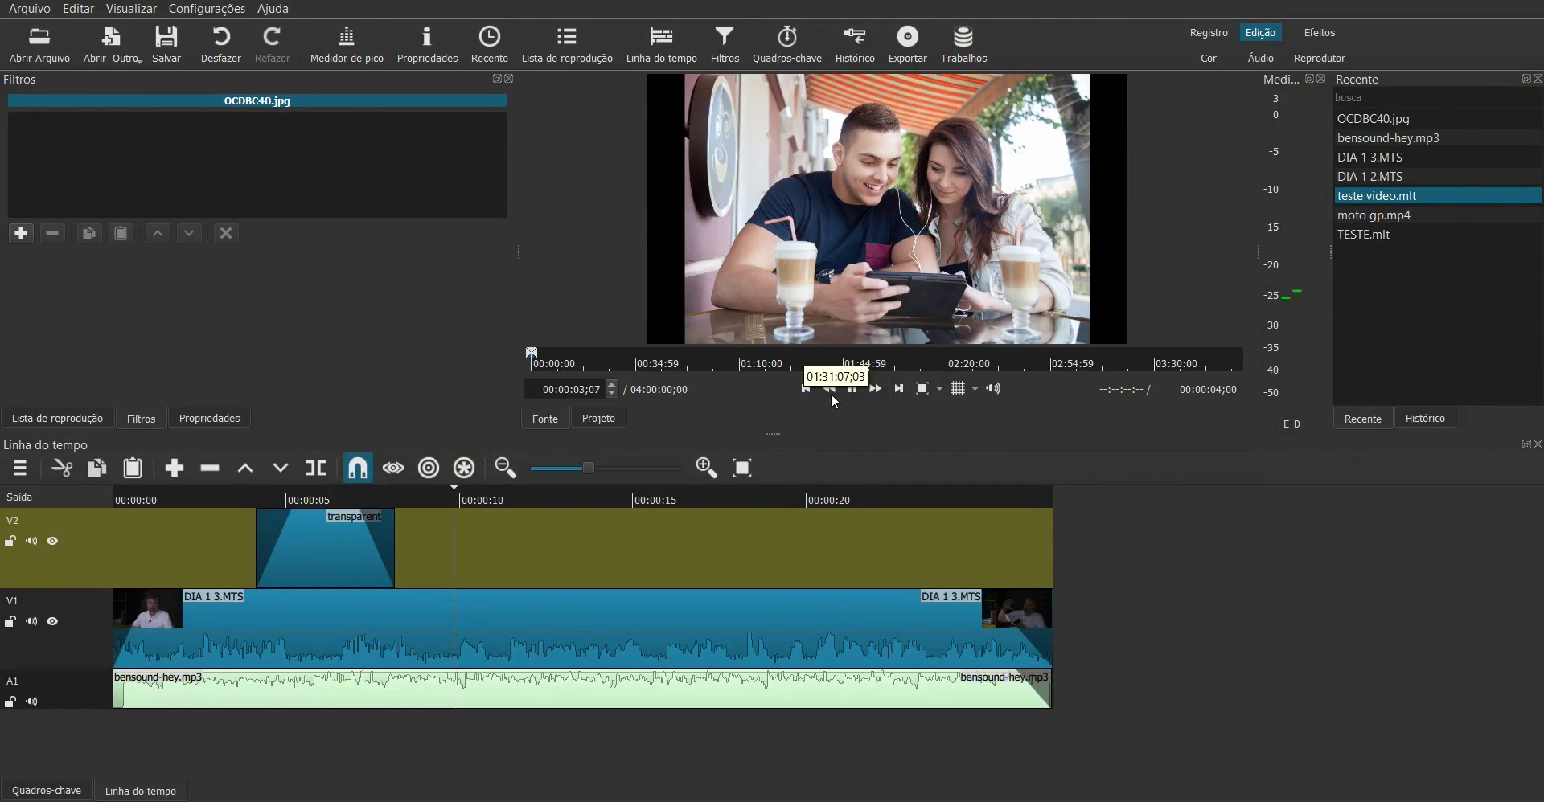
{"action": "left_click", "coordinate": [851, 390]}
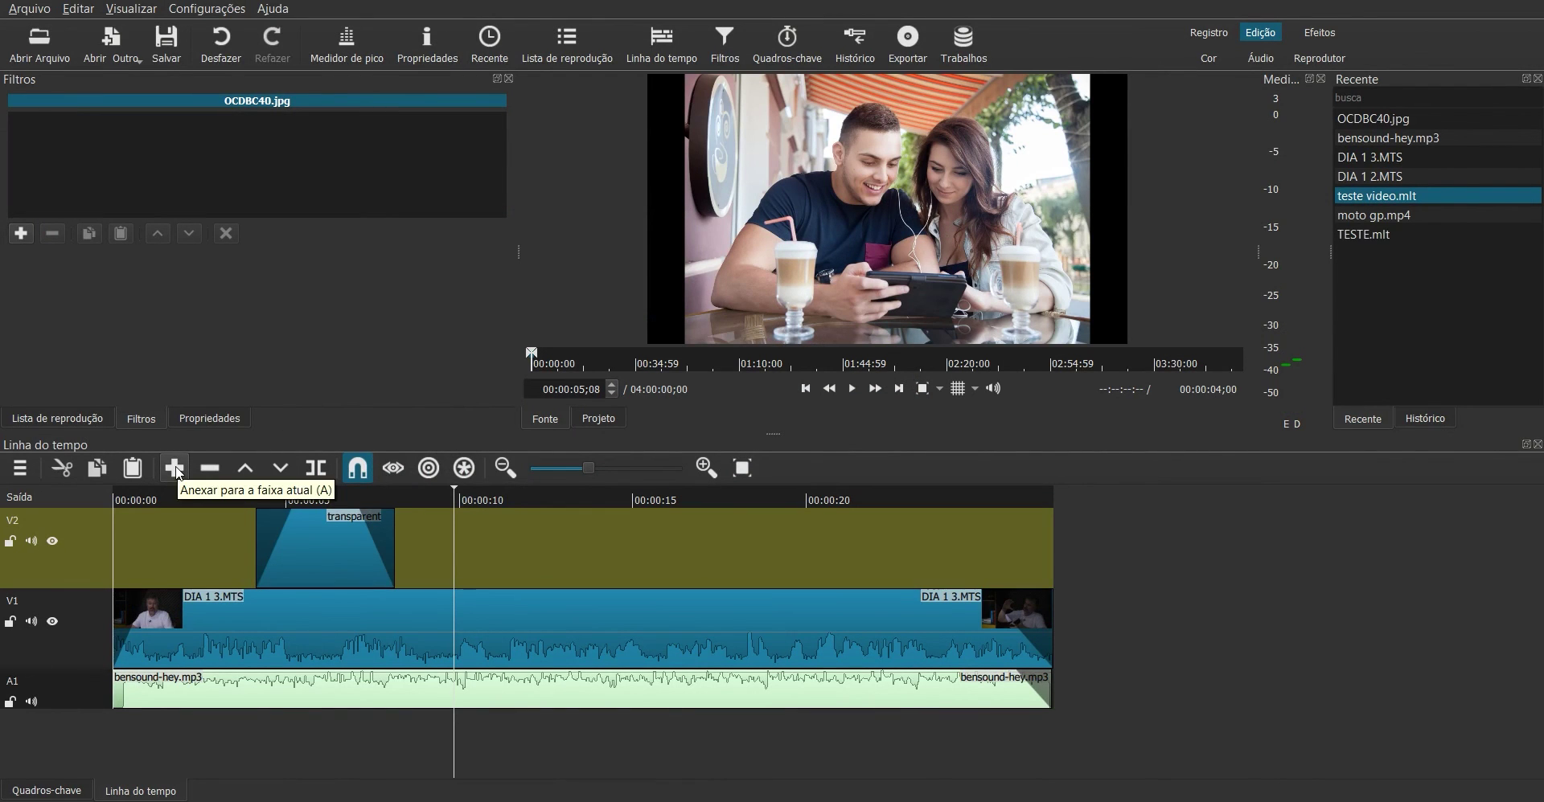
Append the OCDBC40.jpg image to track V2 and move it along the track to start at about 00:00:10.
{"action": "left_click", "coordinate": [81, 554]}
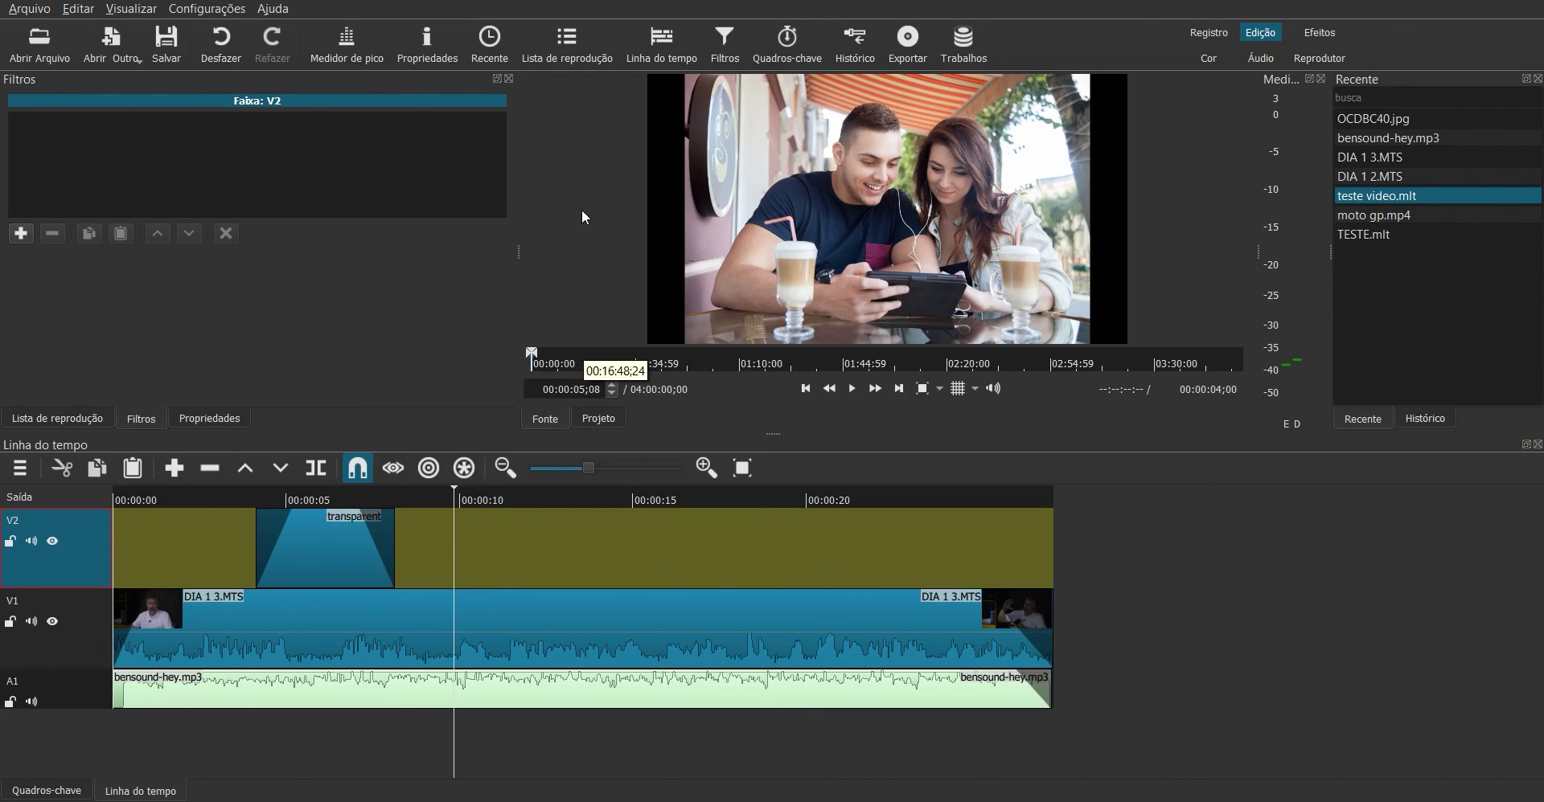
{"action": "left_click", "coordinate": [169, 464]}
{"action": "left_click", "coordinate": [685, 620]}
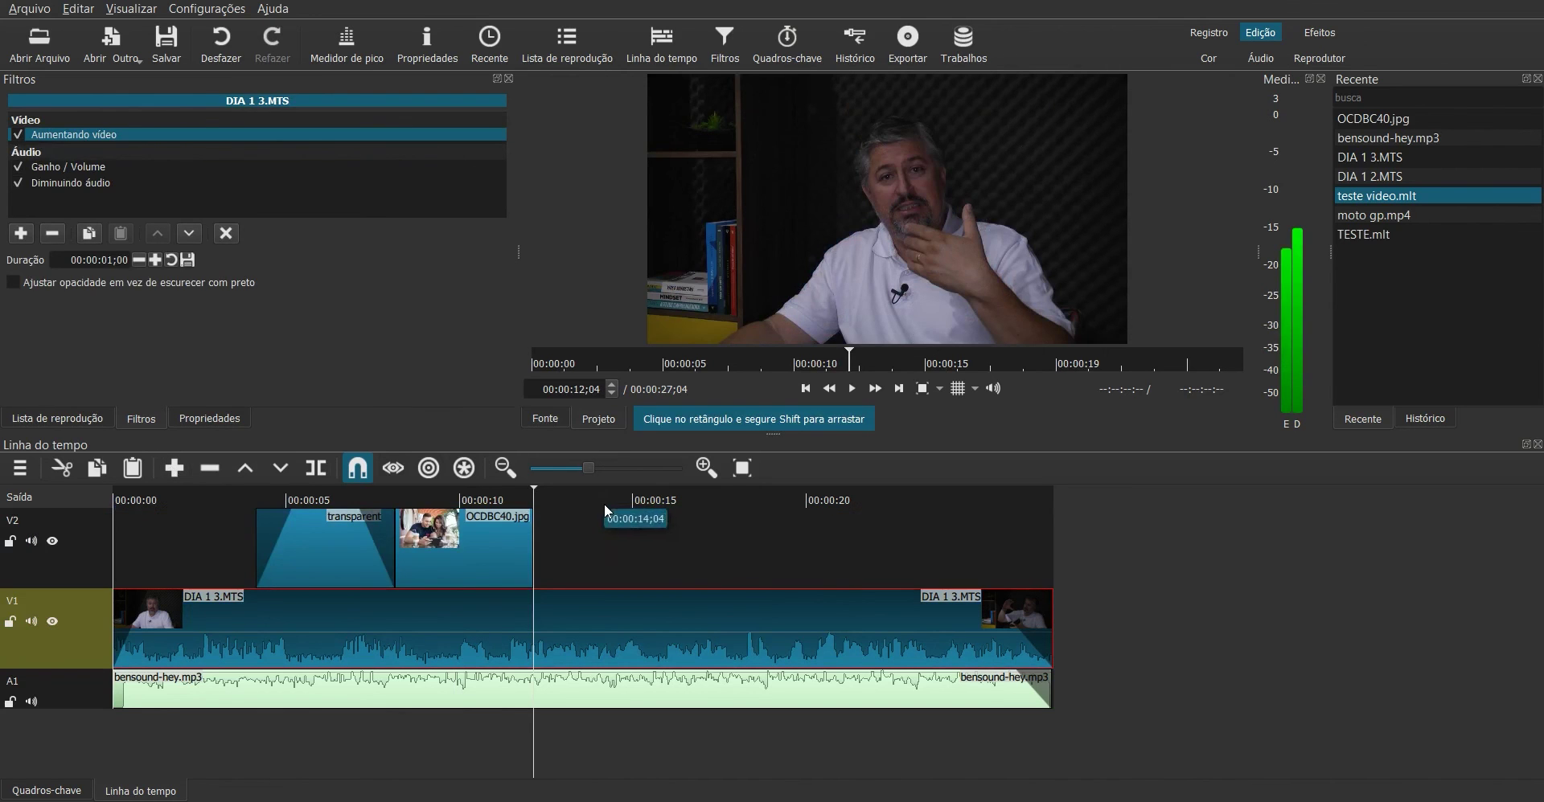
{"action": "left_click", "coordinate": [451, 500]}
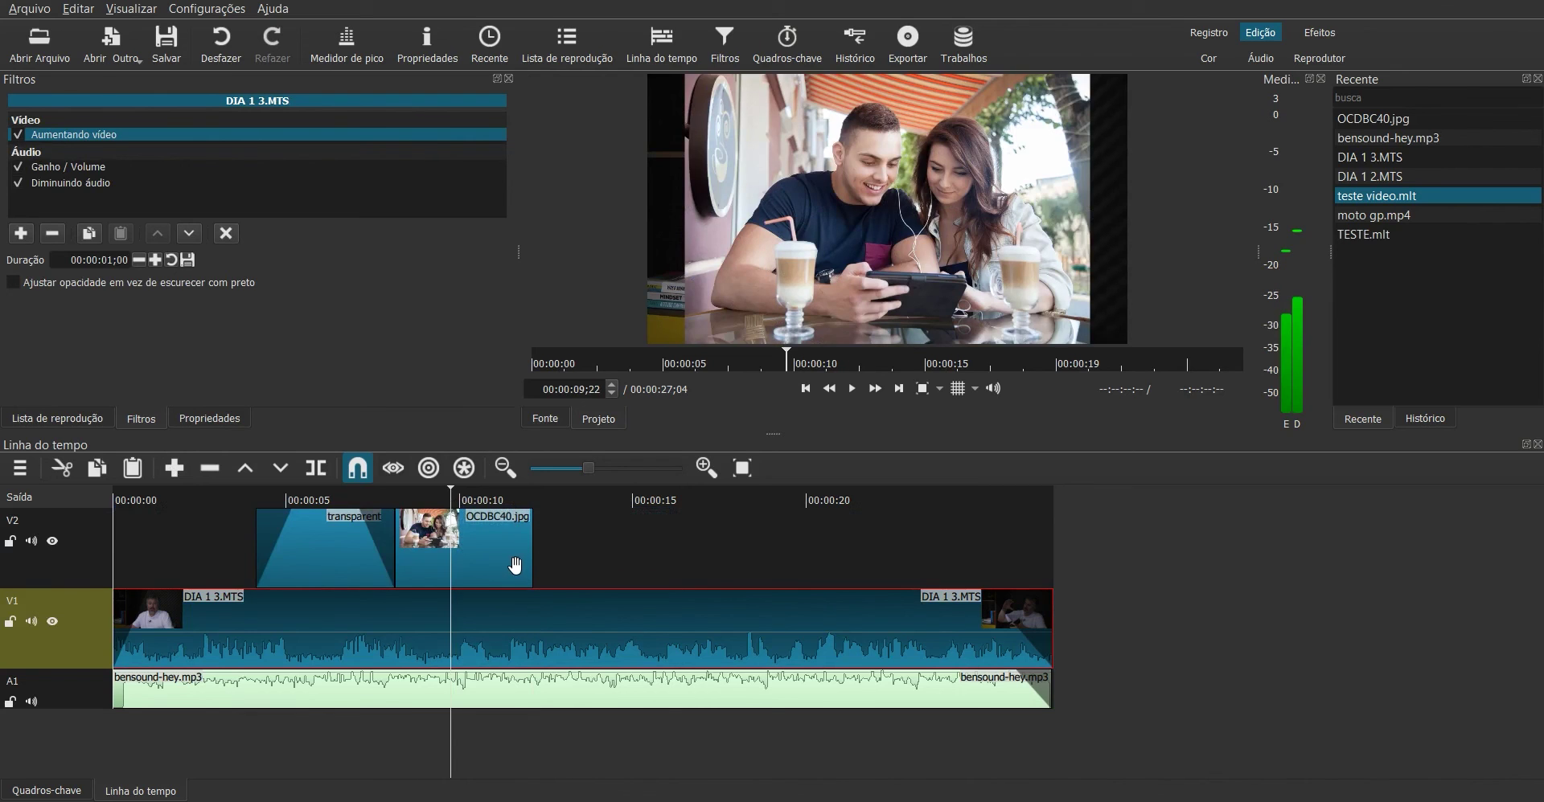
{"action": "left_click_drag", "start_coordinate": [485, 561], "coordinate": [553, 561]}
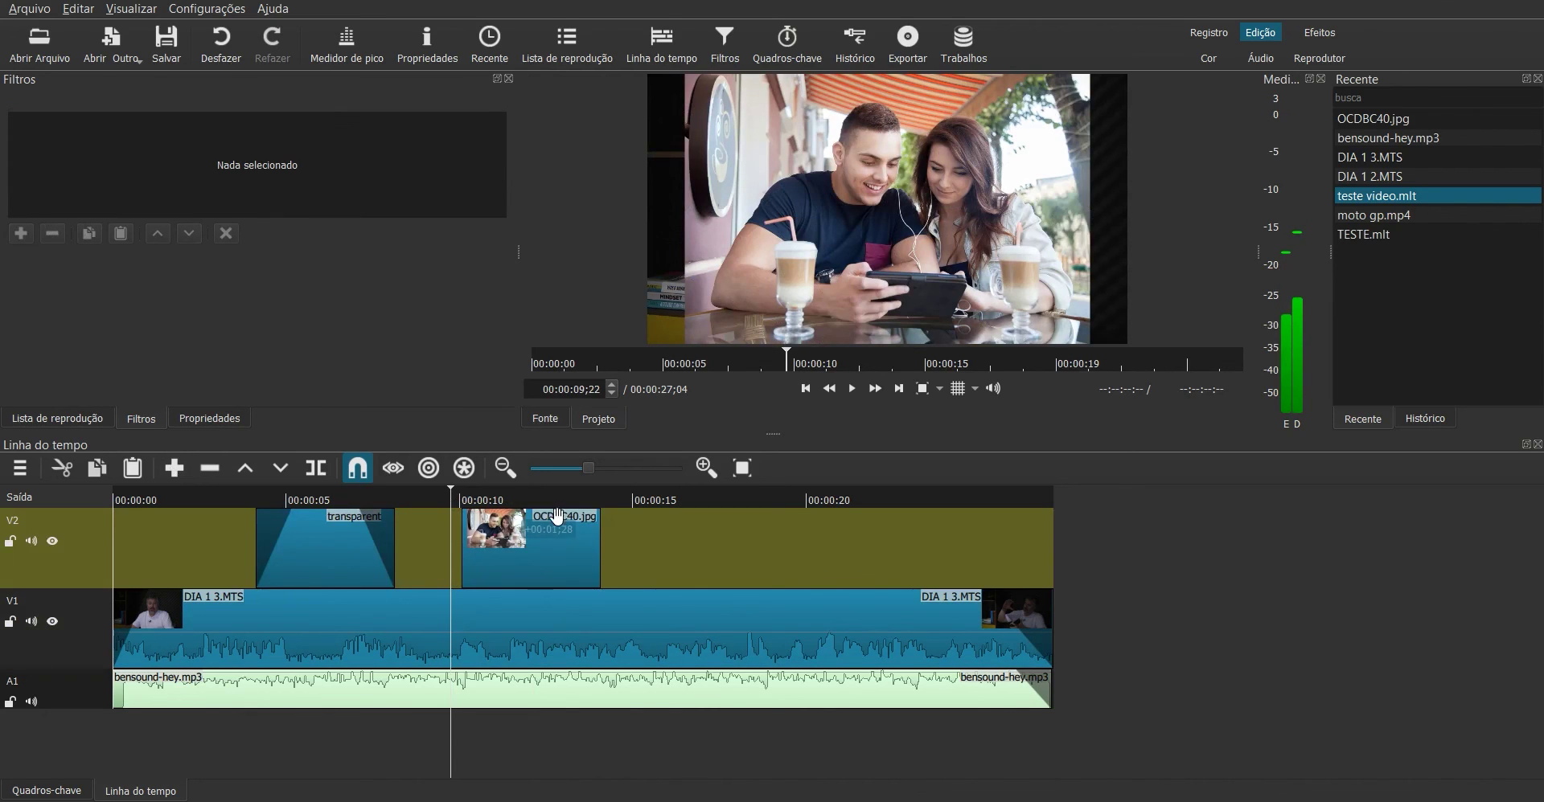
{"action": "left_click", "coordinate": [529, 500]}
Add 00:00:01;00 Aumentando vídeo and Diminuindo vídeo filters to the OCDBC40.jpg clip on V2.
{"action": "left_click", "coordinate": [549, 556]}
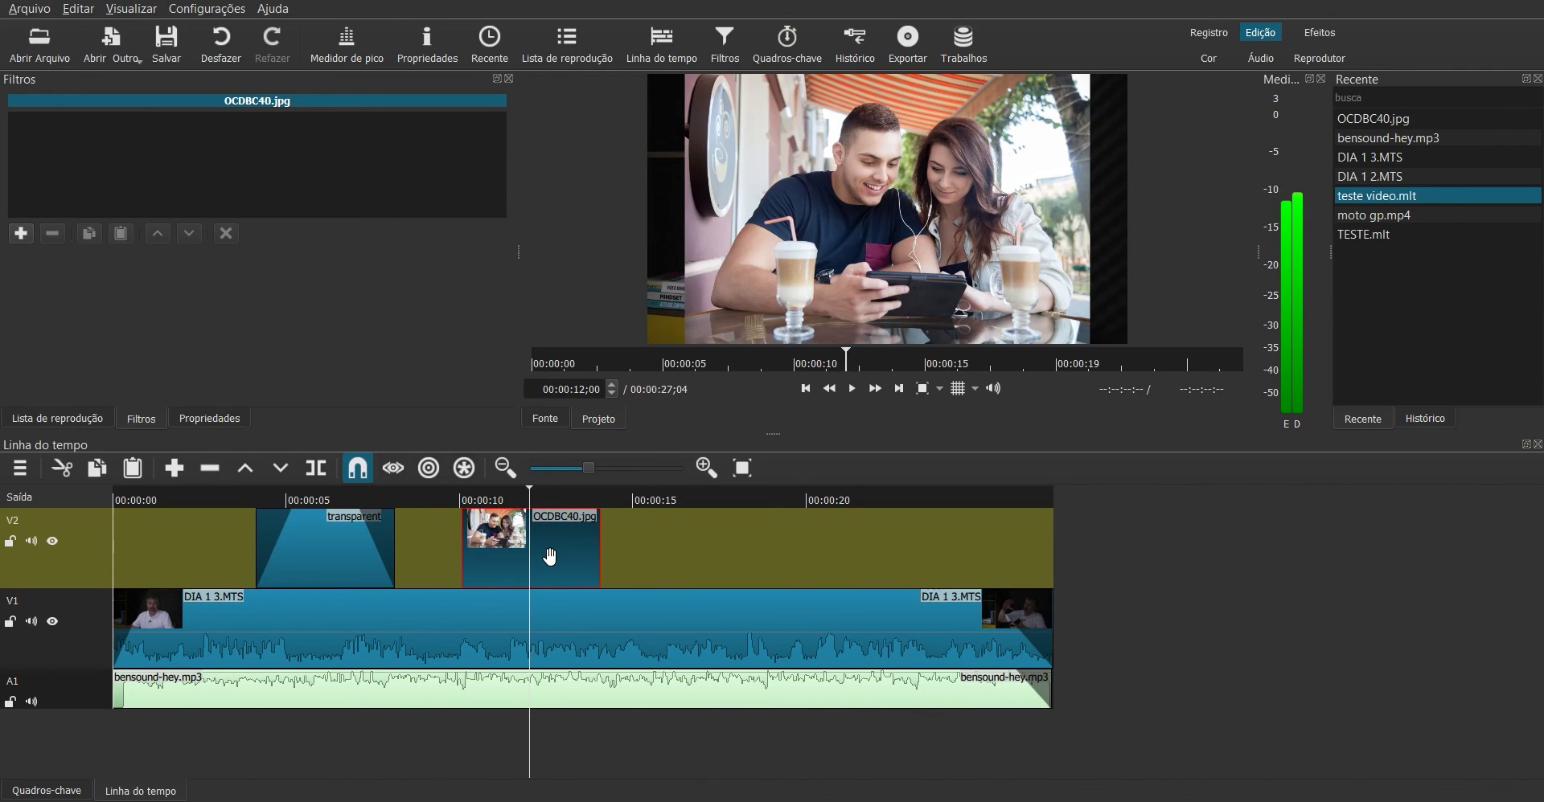
{"action": "left_click", "coordinate": [21, 233]}
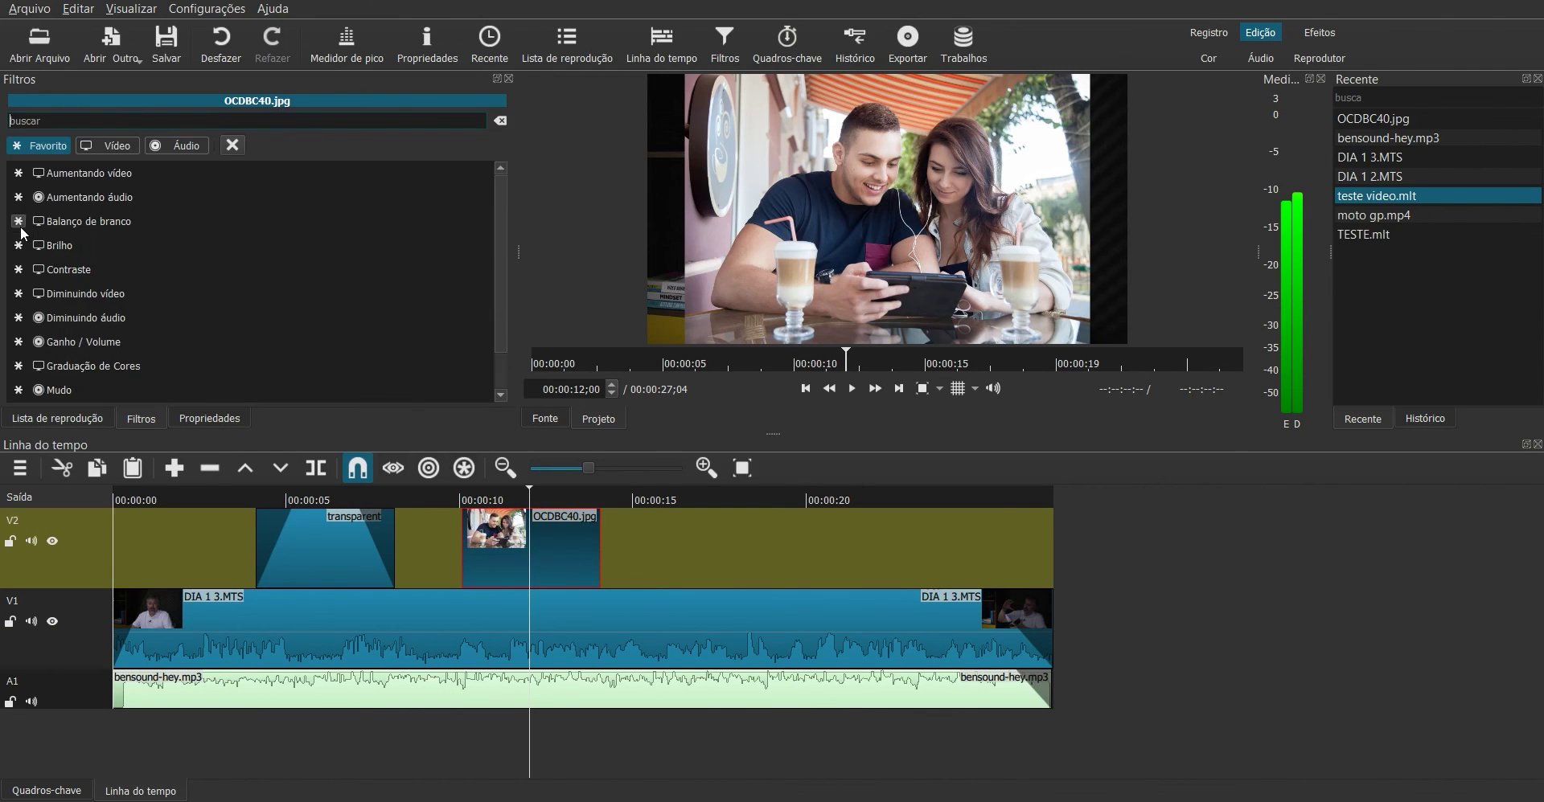
{"action": "left_click", "coordinate": [74, 175]}
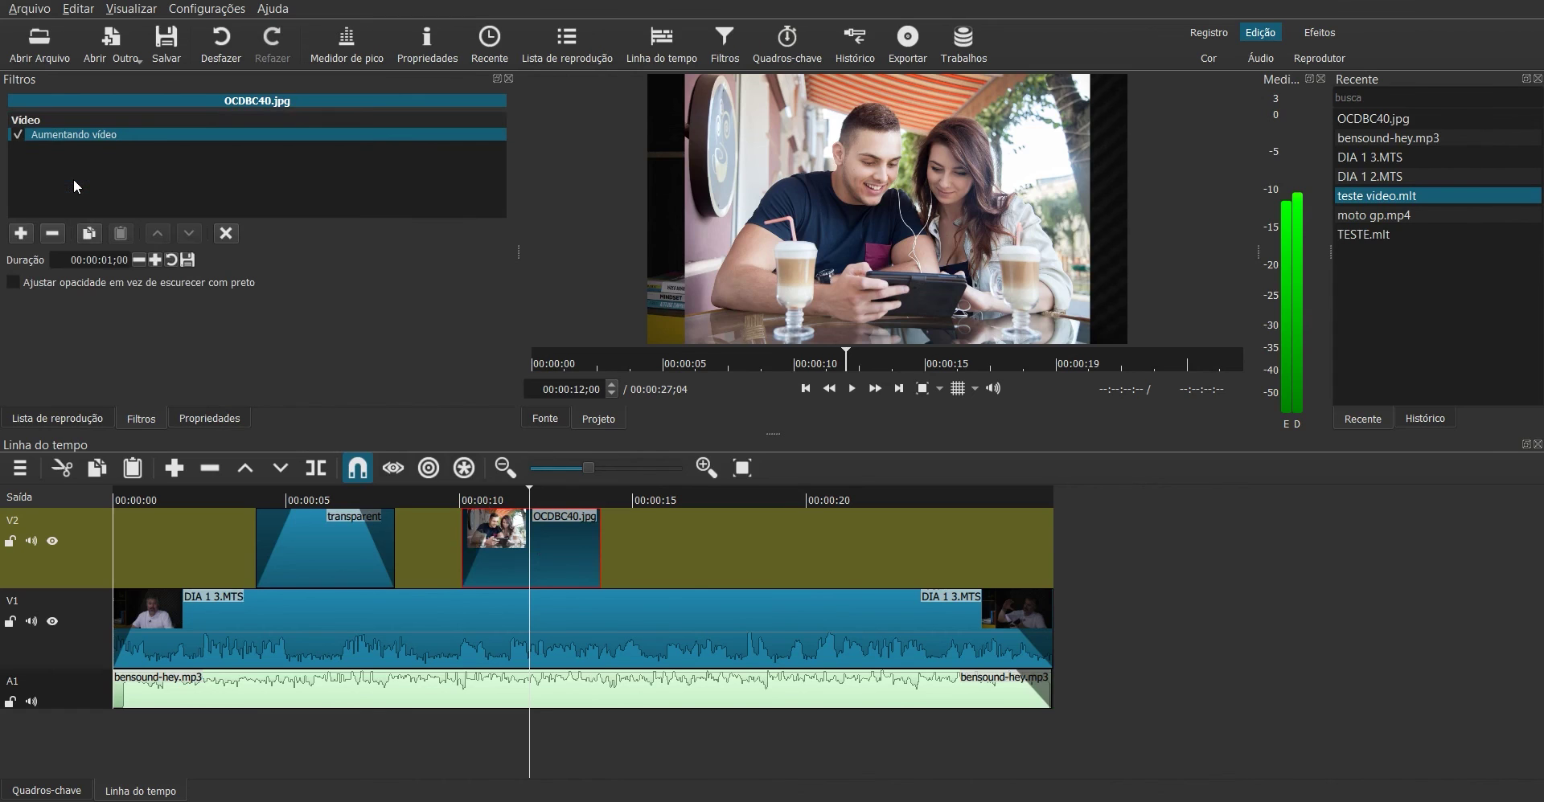
{"action": "left_click", "coordinate": [19, 234]}
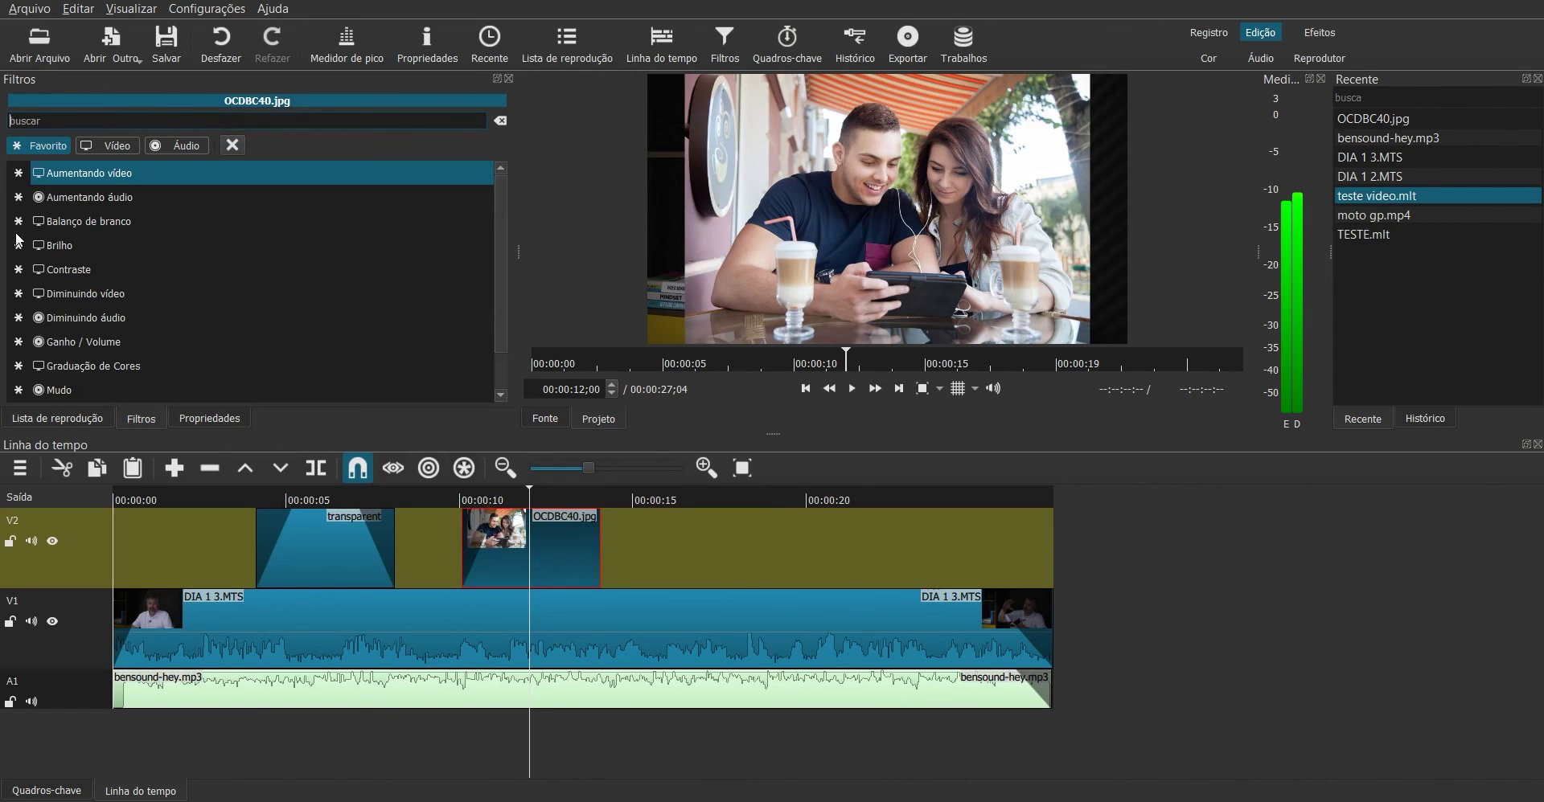
{"action": "left_click", "coordinate": [116, 293]}
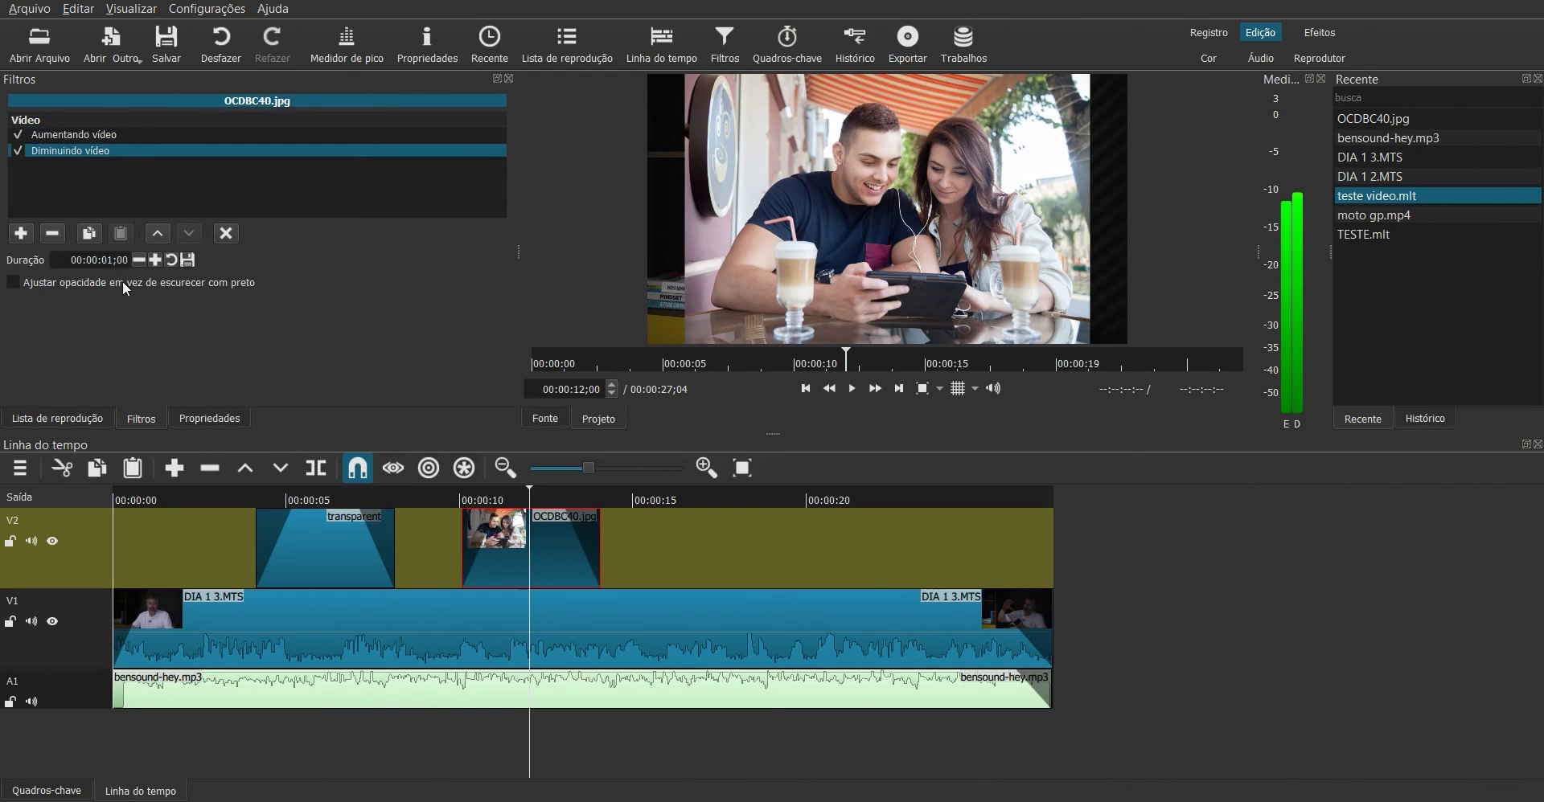
Play the start of the OCDBC40.jpg clip and return to its first frames to check how the image fades in.
{"action": "left_click", "coordinate": [452, 500]}
{"action": "key", "text": "space"}
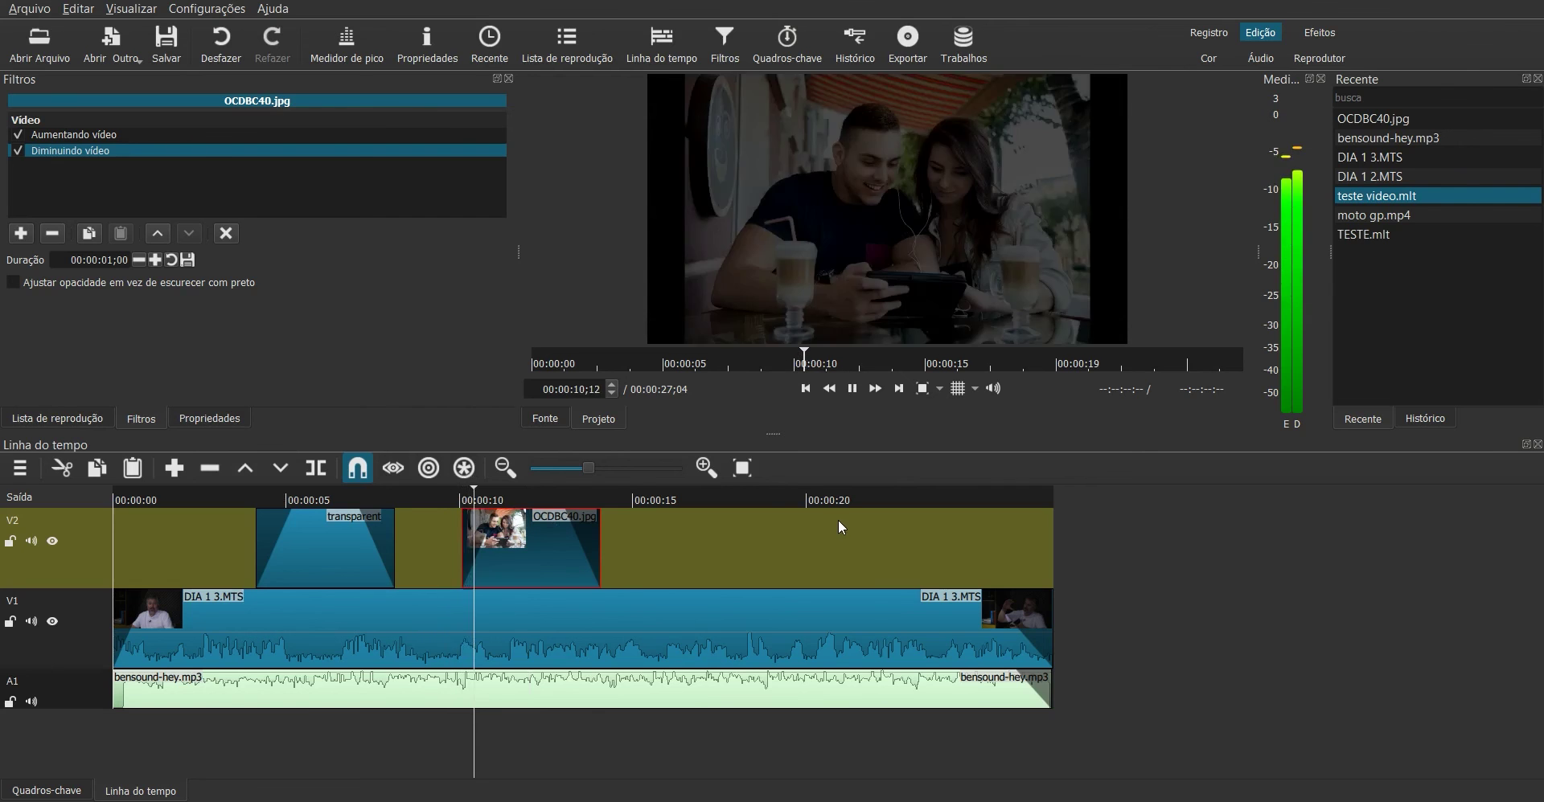
{"action": "key", "text": "space"}
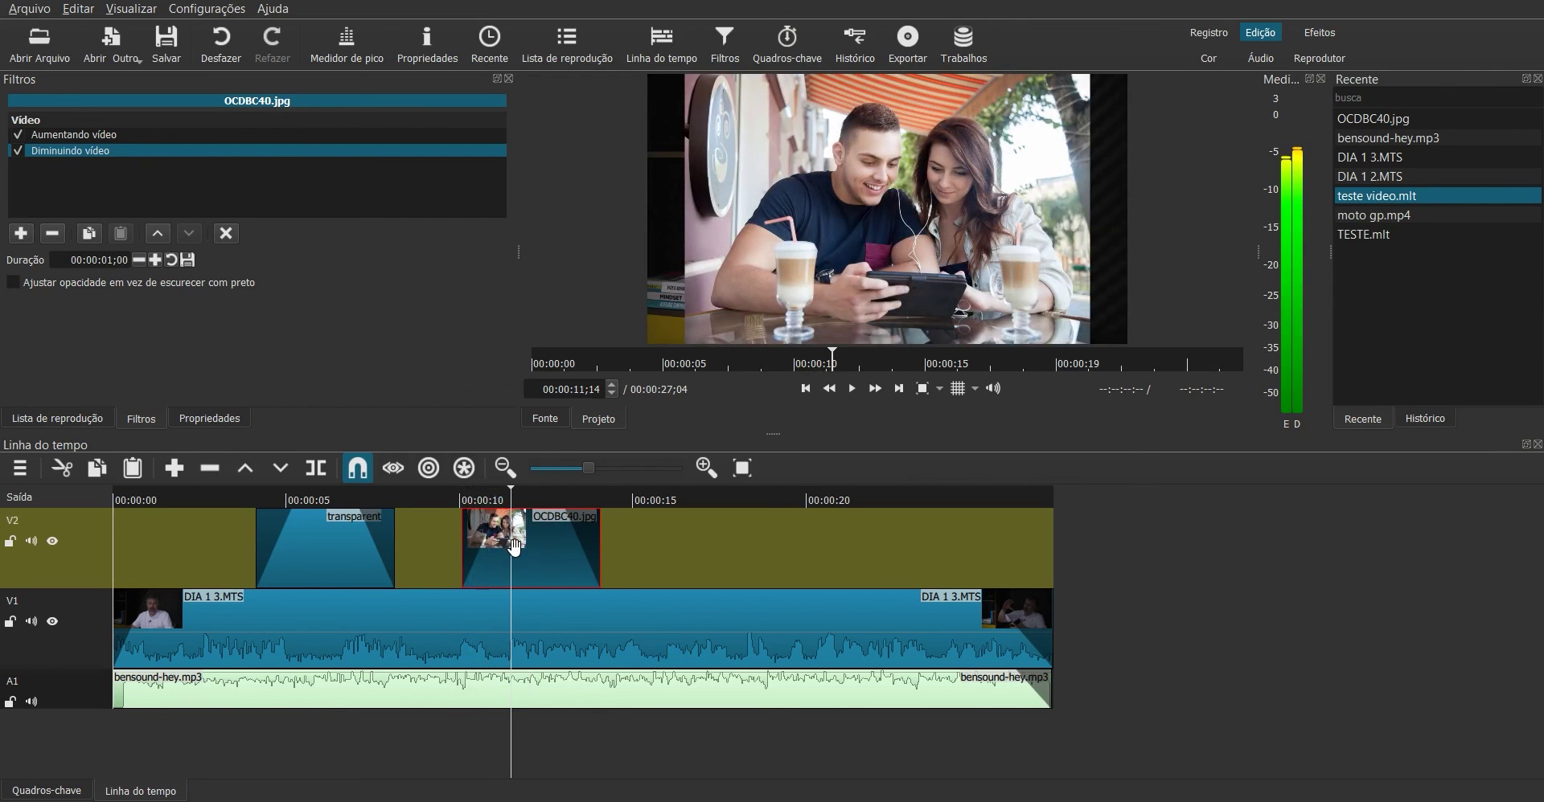
{"action": "left_click", "coordinate": [465, 498]}
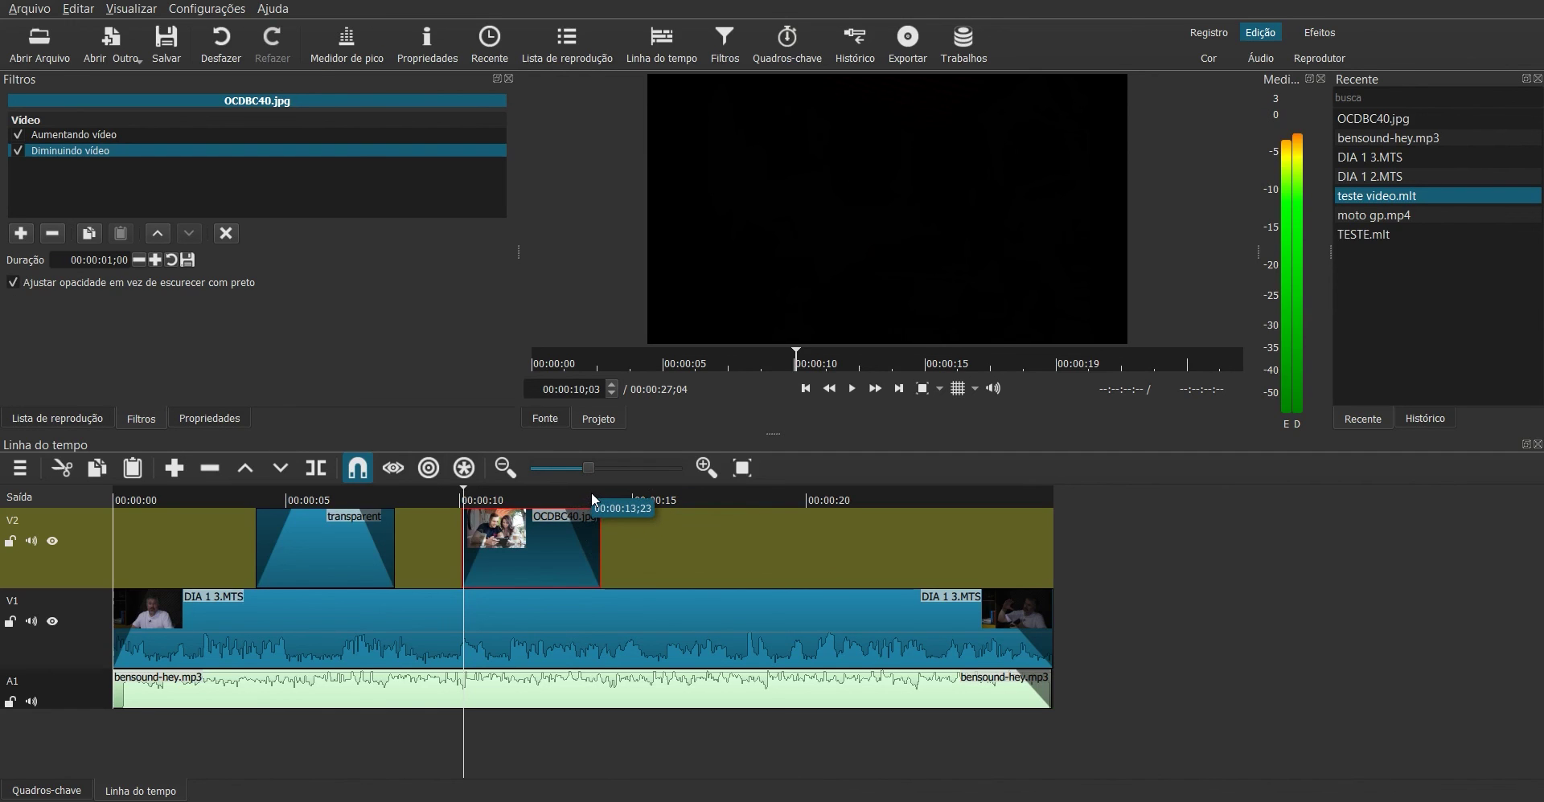
Compare the fade-out near the end of the OCDBC40.jpg clip with the fade-in at its start.
{"action": "left_click", "coordinate": [591, 493]}
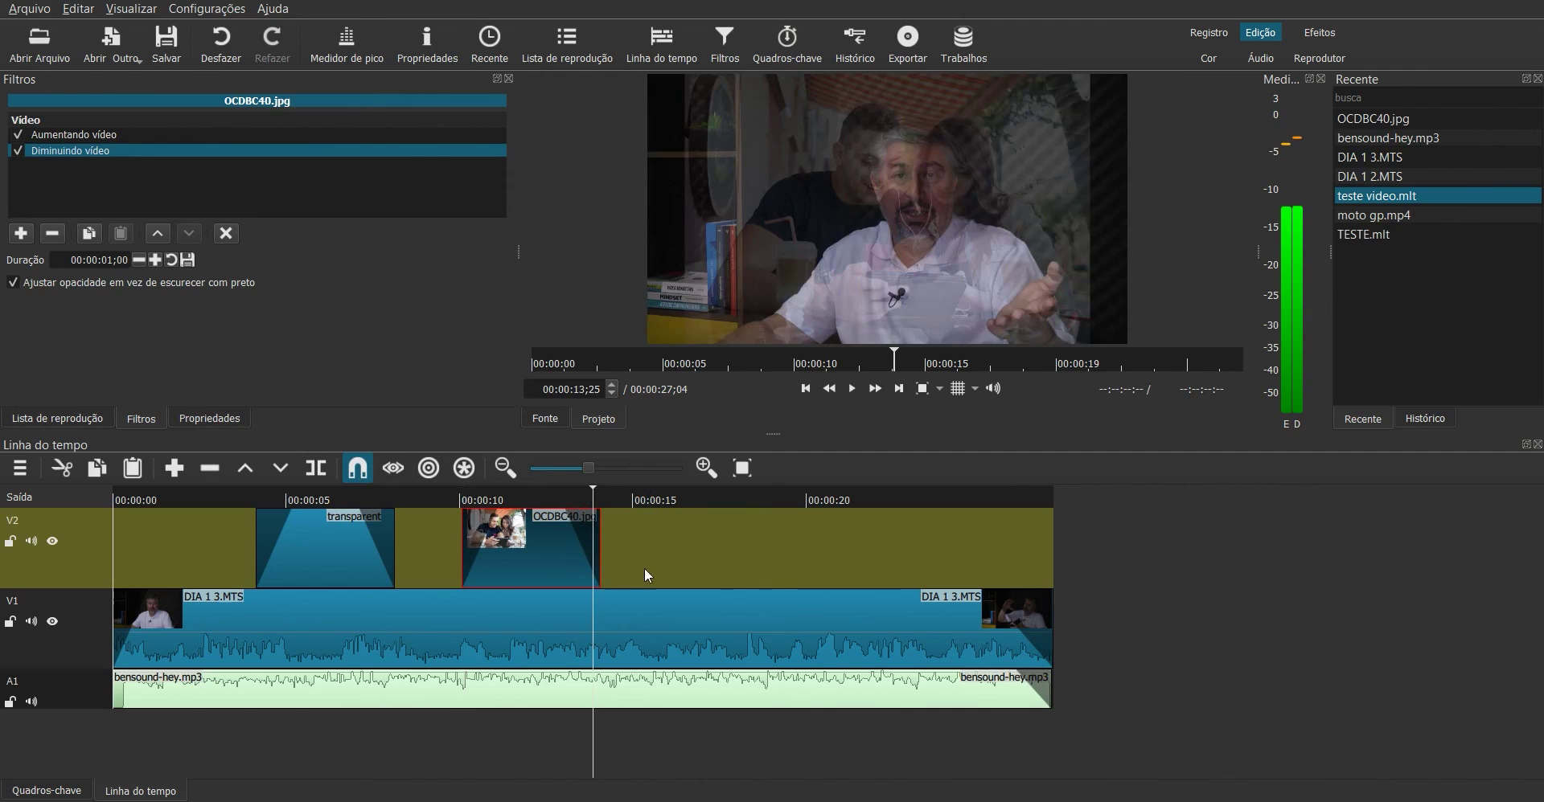
{"action": "left_click_drag", "start_coordinate": [457, 495], "coordinate": [587, 481]}
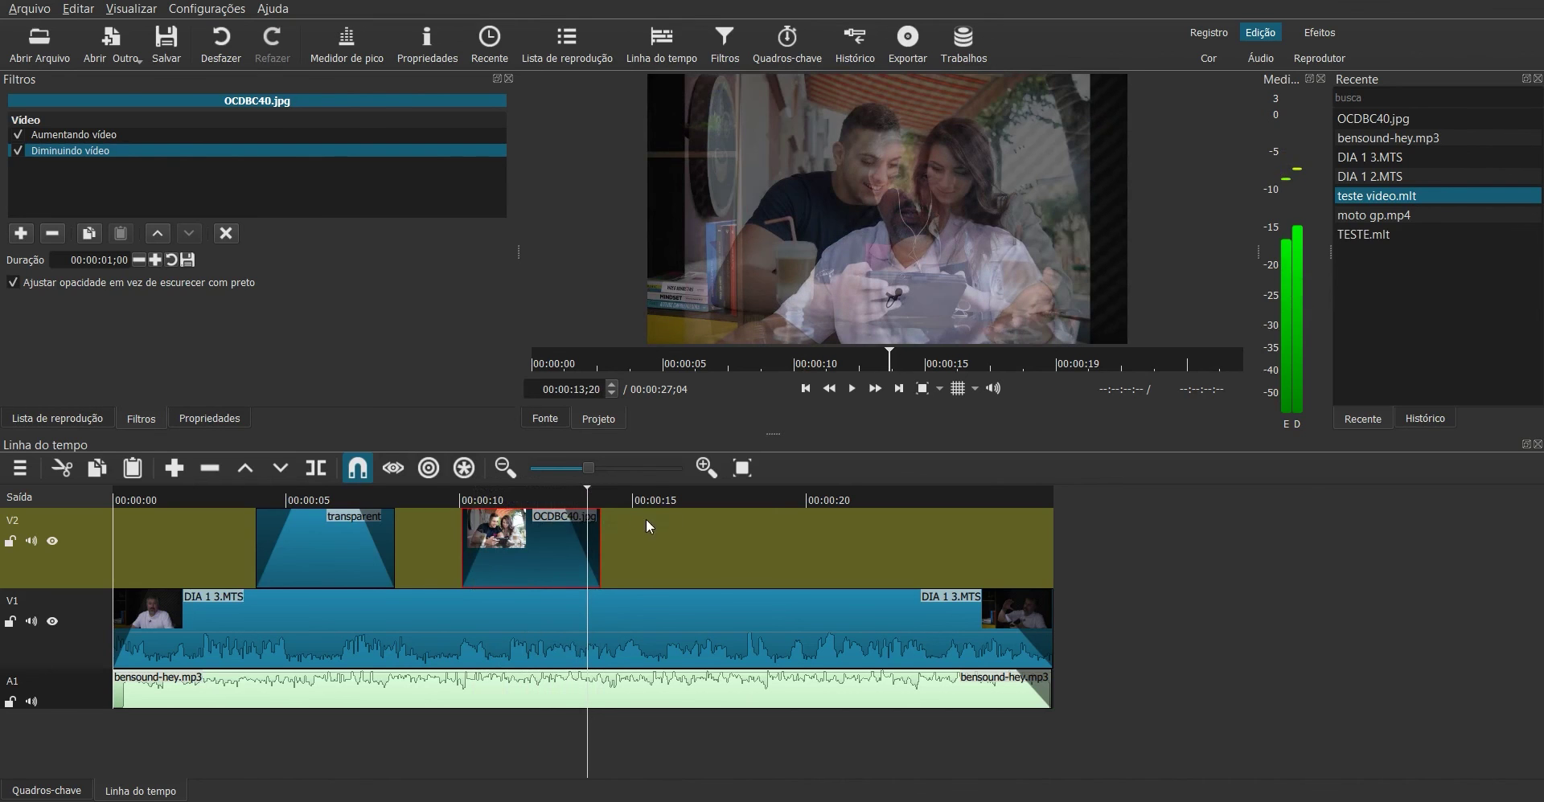
{"action": "left_click", "coordinate": [477, 523]}
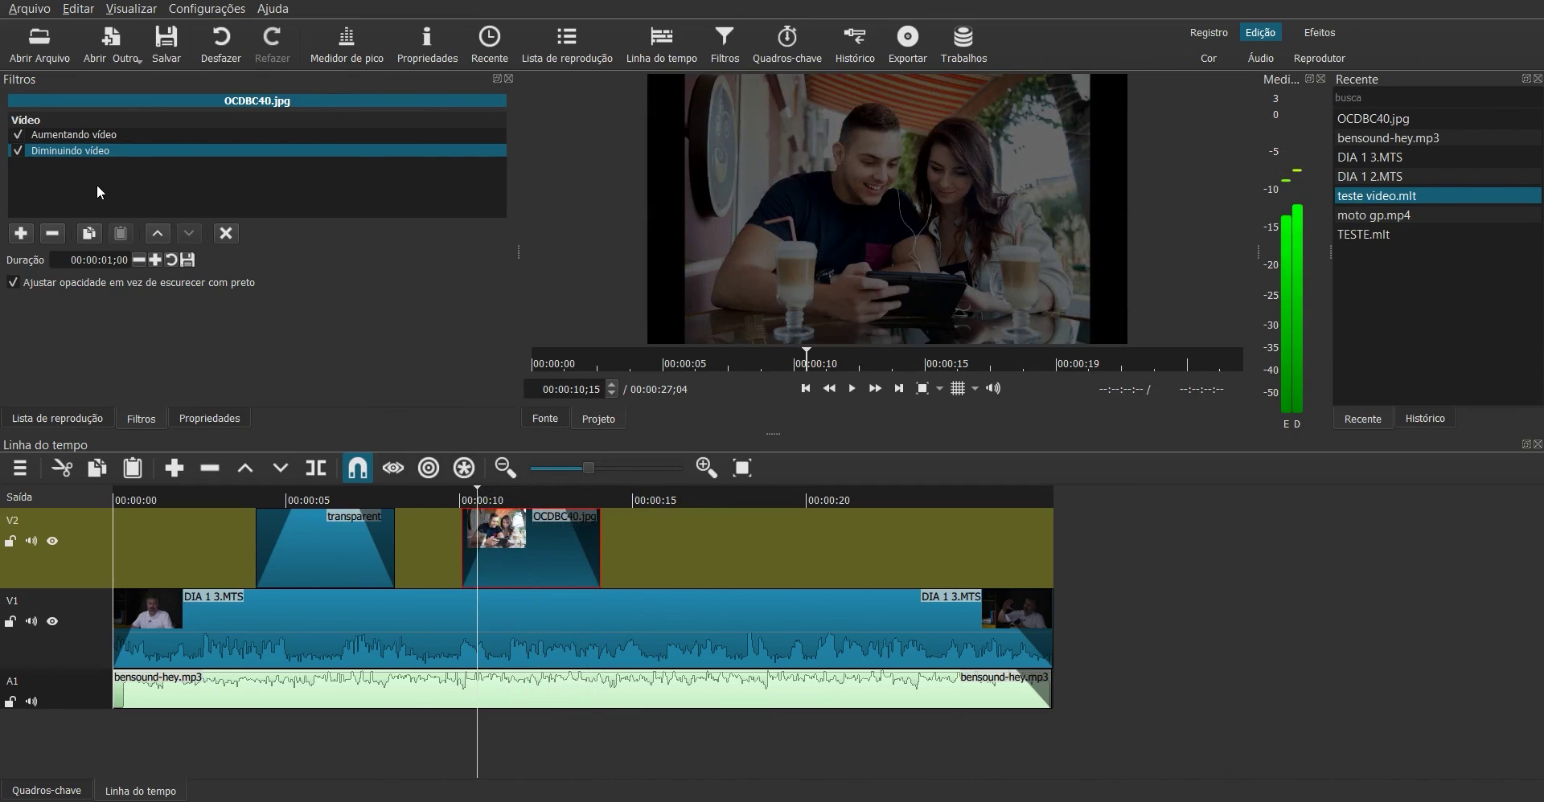
Set the Aumentando vídeo filter on the OCDBC40.jpg clip to adjust opacity instead of fading with black, and save the project.
{"action": "left_click", "coordinate": [59, 134]}
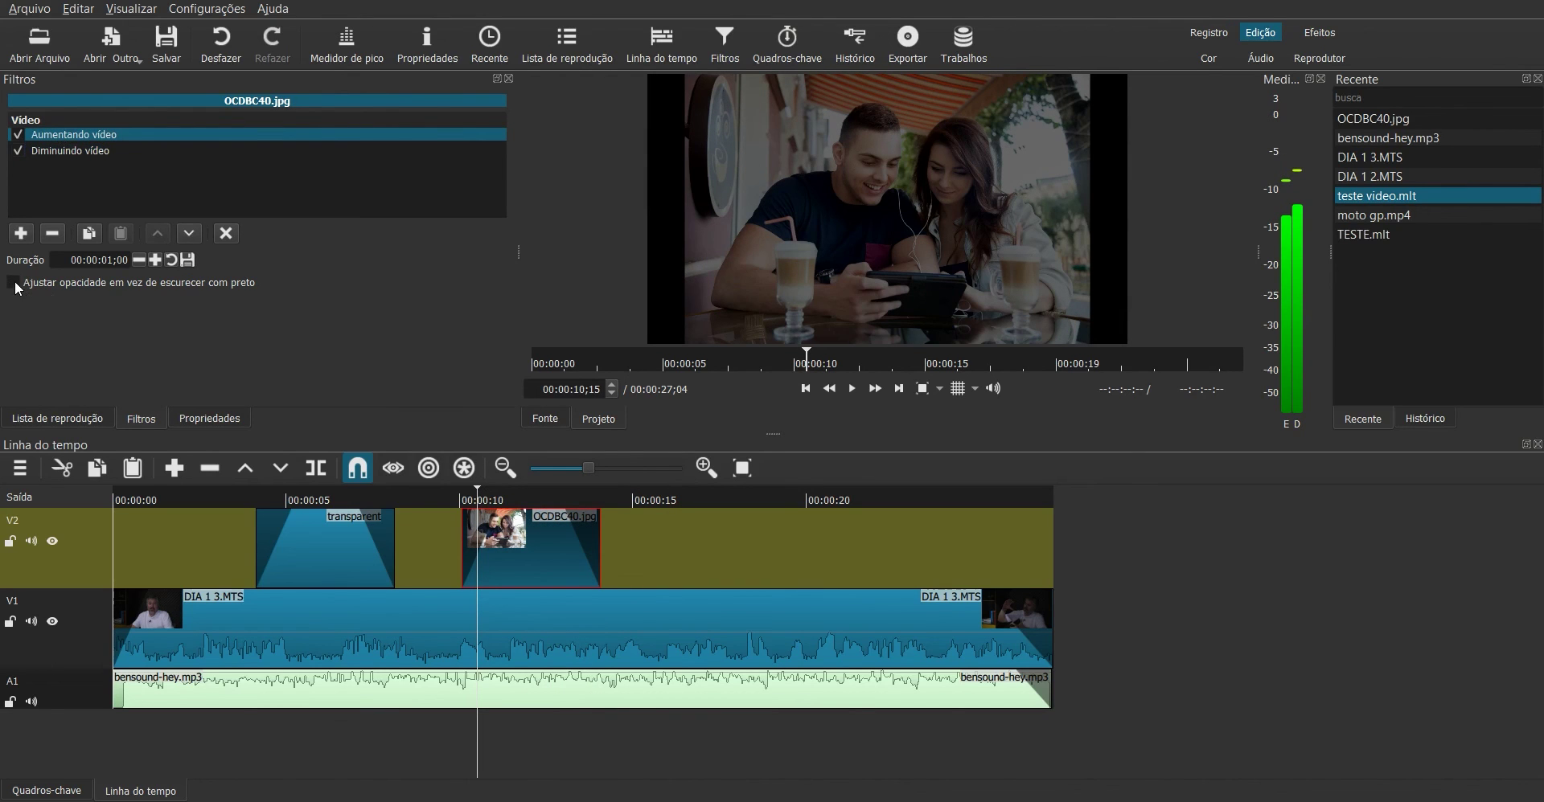
{"action": "left_click", "coordinate": [686, 568]}
{"action": "left_click", "coordinate": [541, 498]}
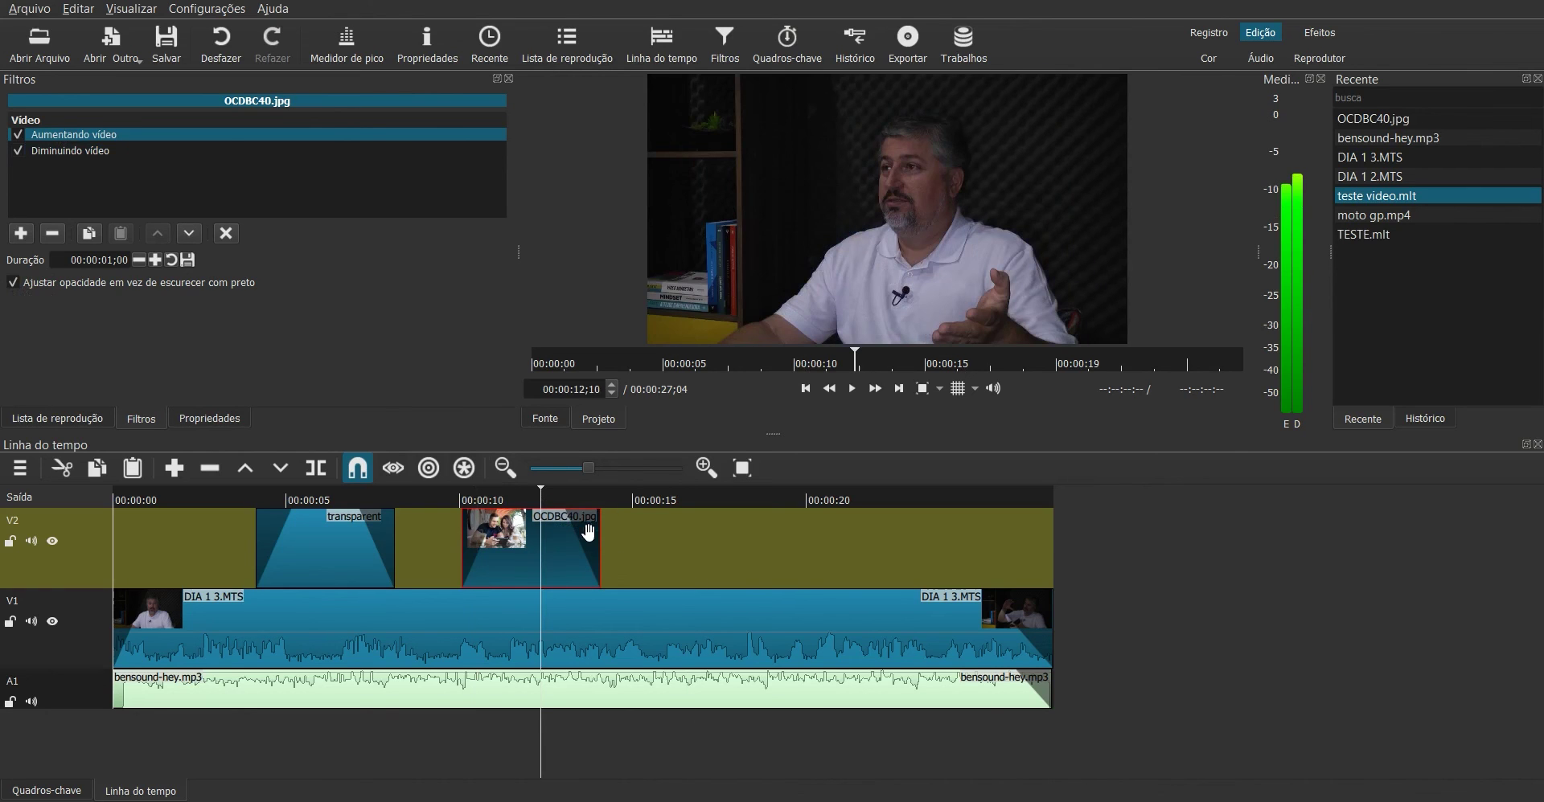
{"action": "left_click", "coordinate": [166, 45]}
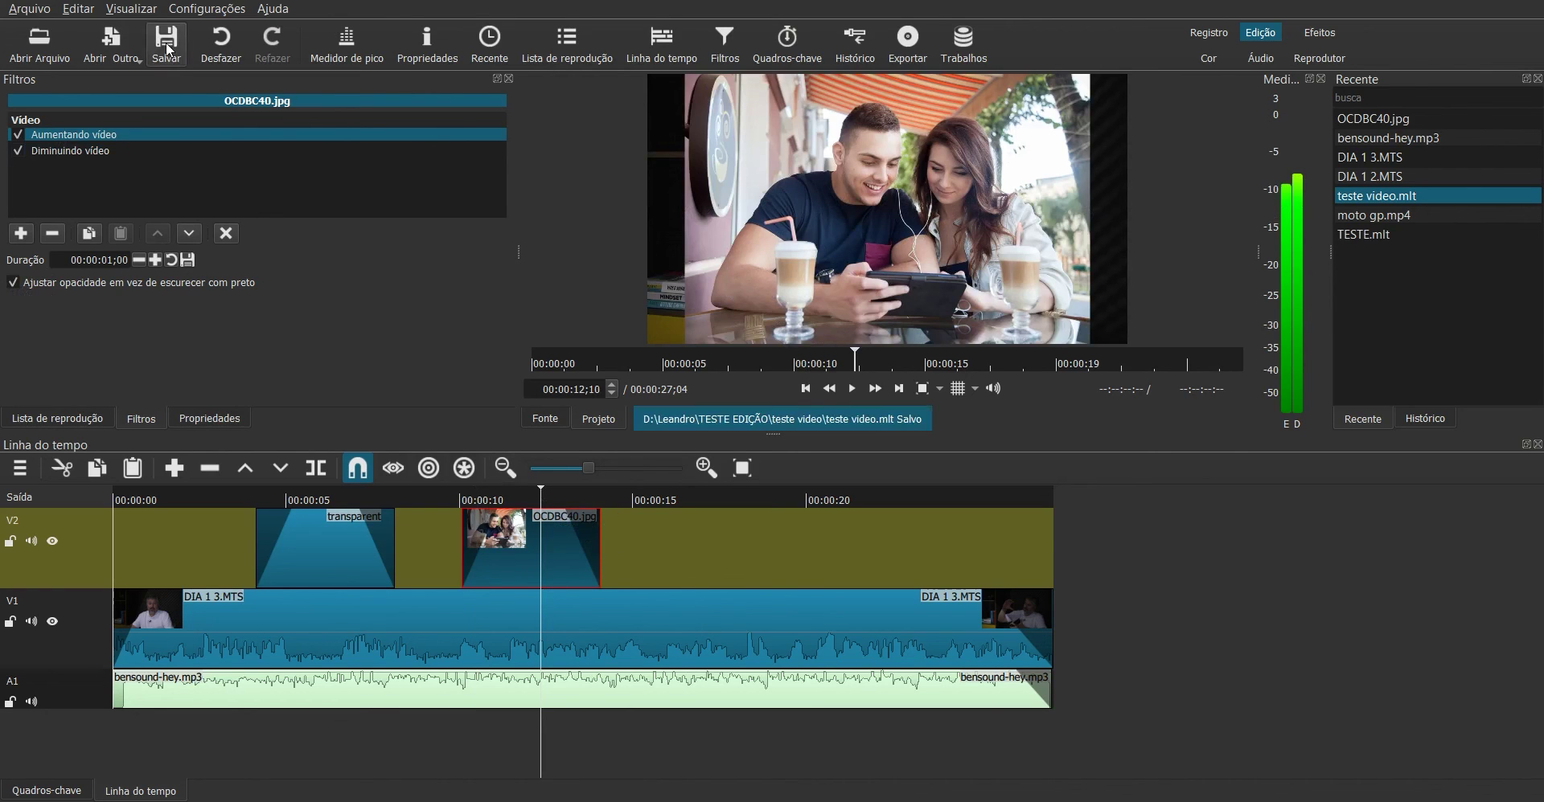